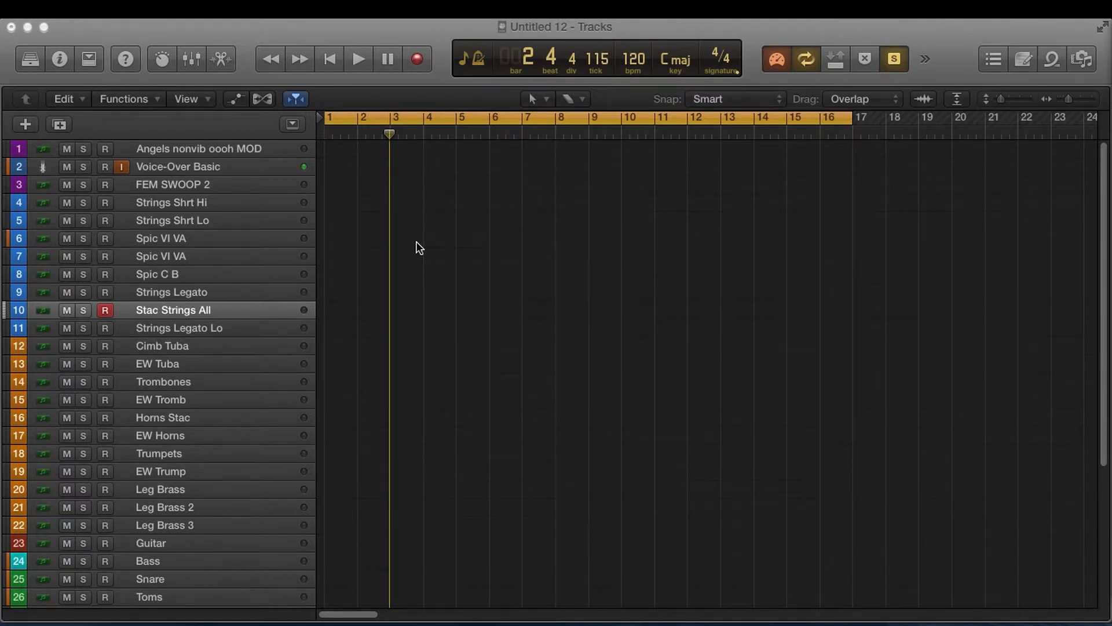
click(219, 326)
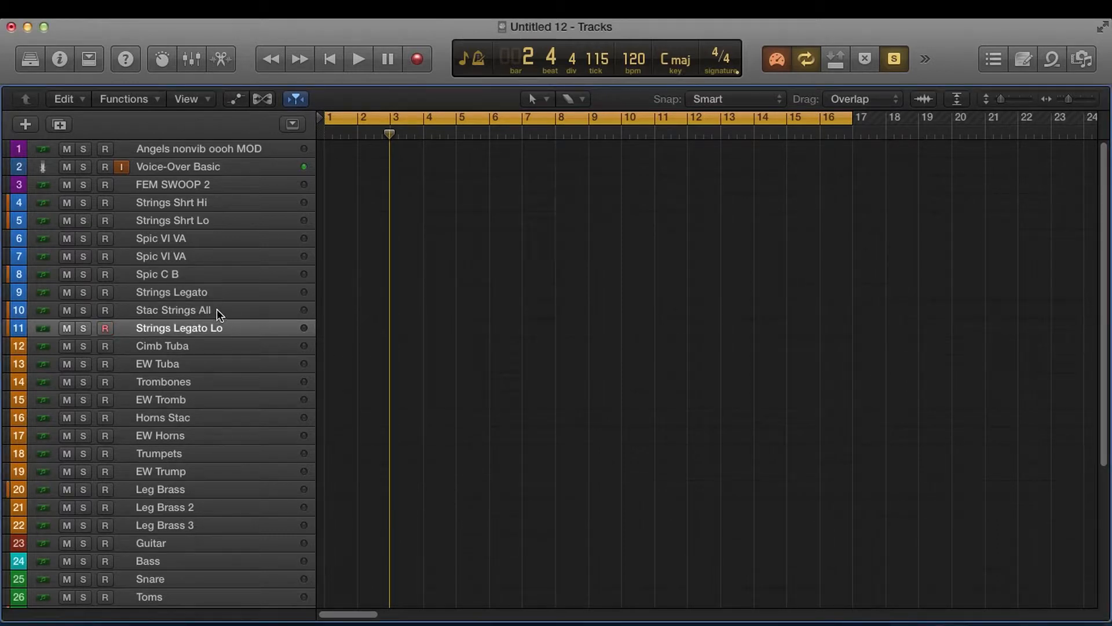
click(210, 311)
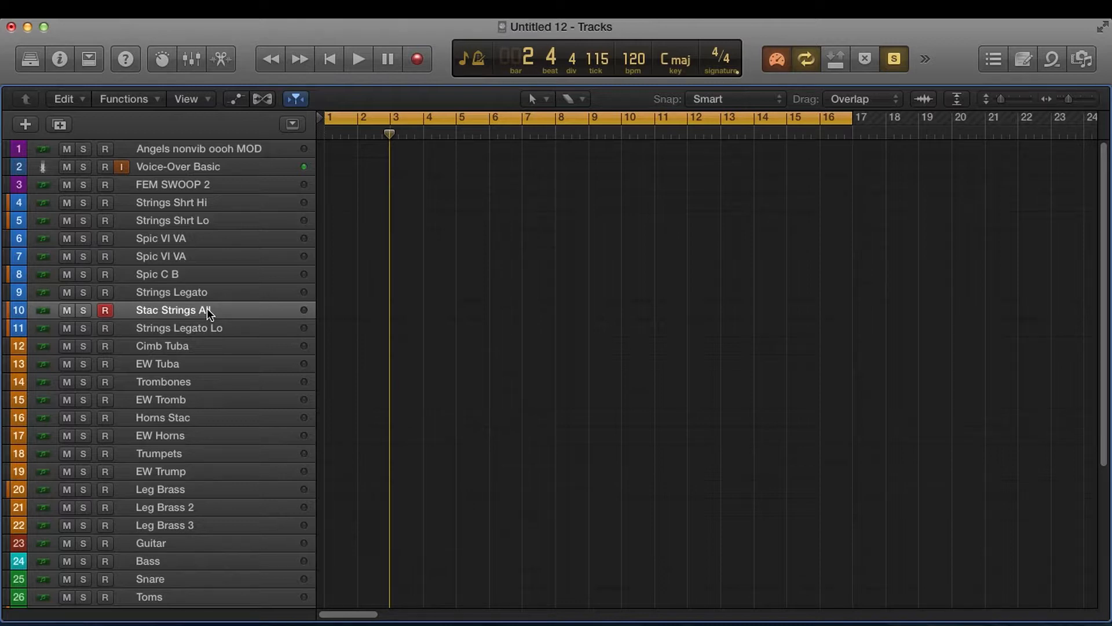
key(r)
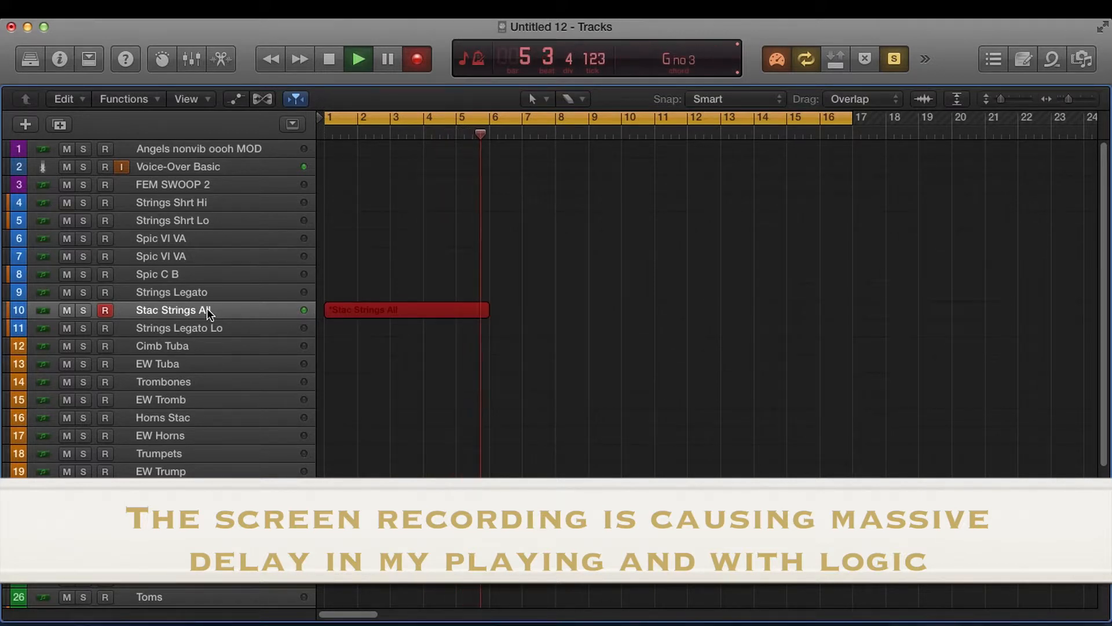
key(space)
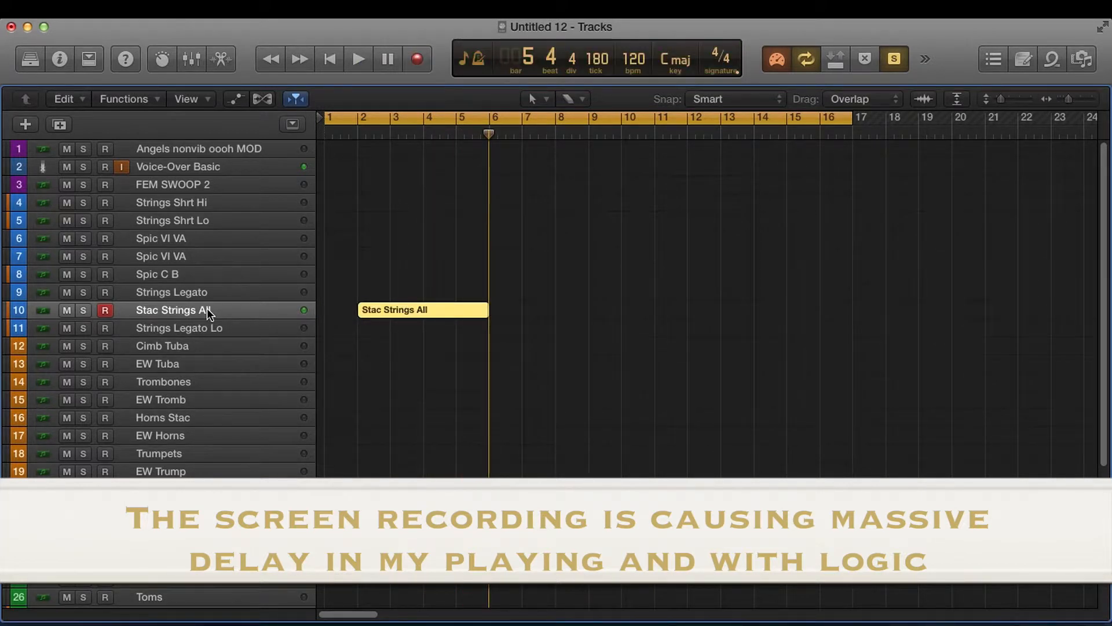
key(super+z)
Step: Record an eight-bar string part from bar 1 on the Stac Strings All track and quantize it to 1/8 Note
key(r)
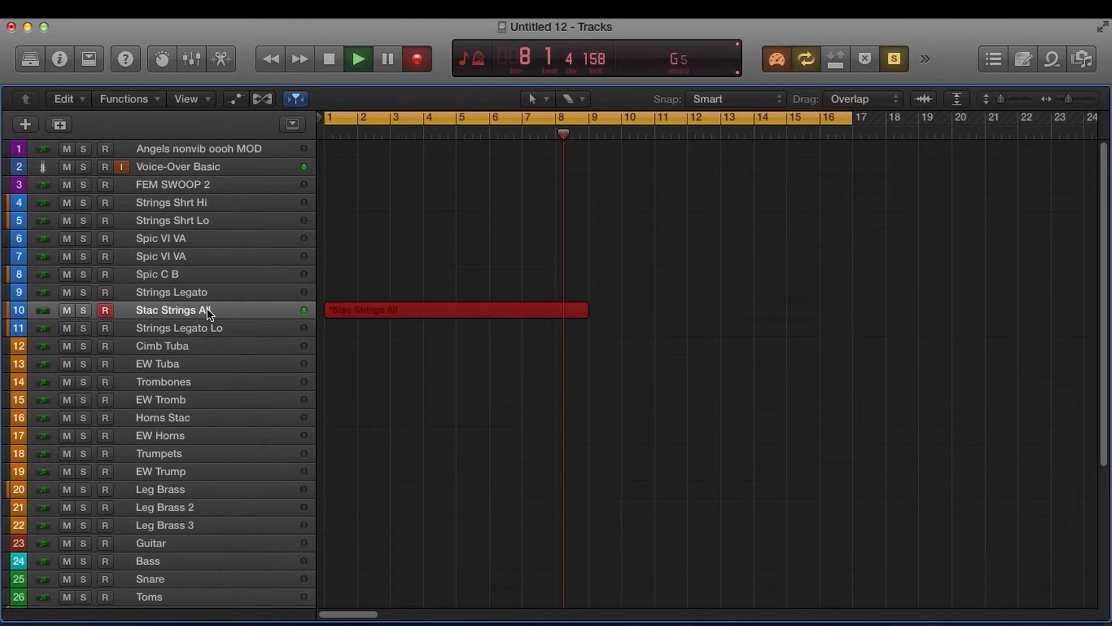
key(space)
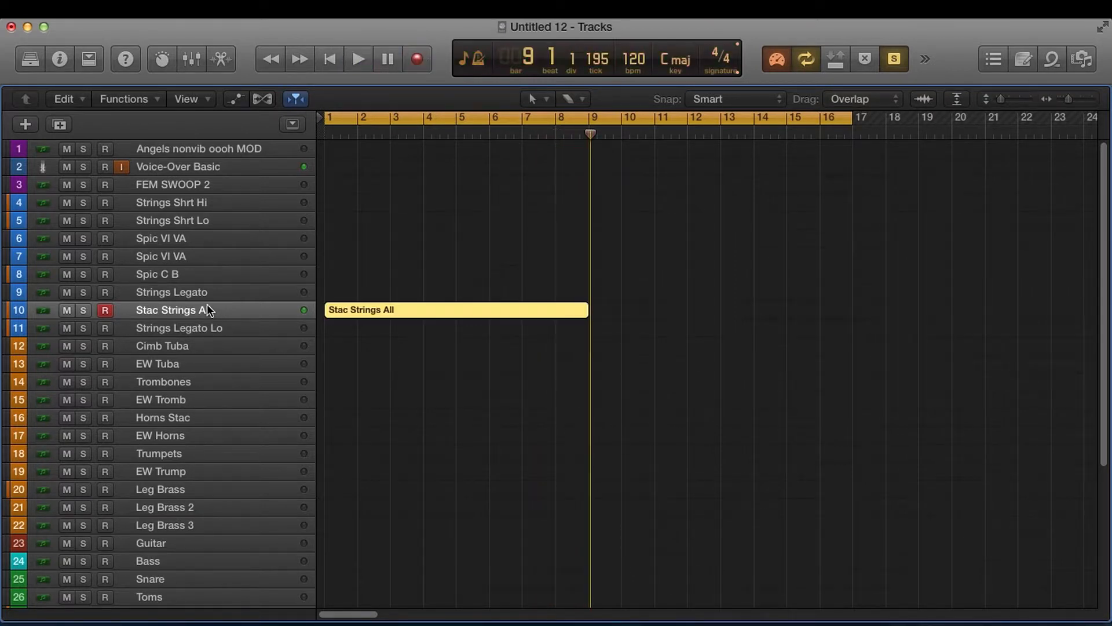
double_click(468, 310)
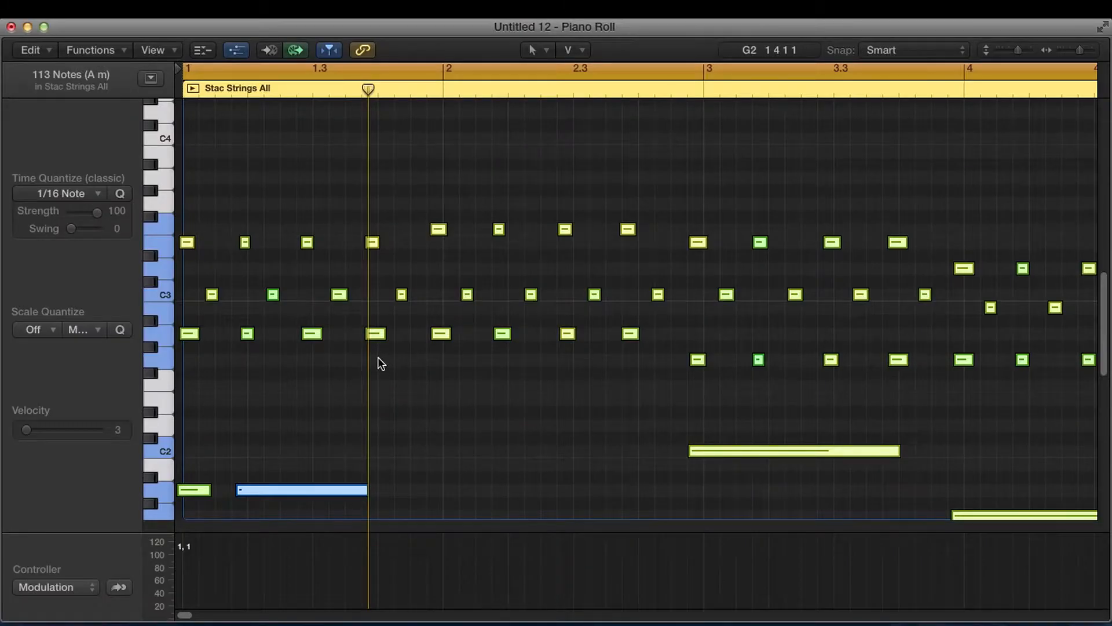
click(105, 191)
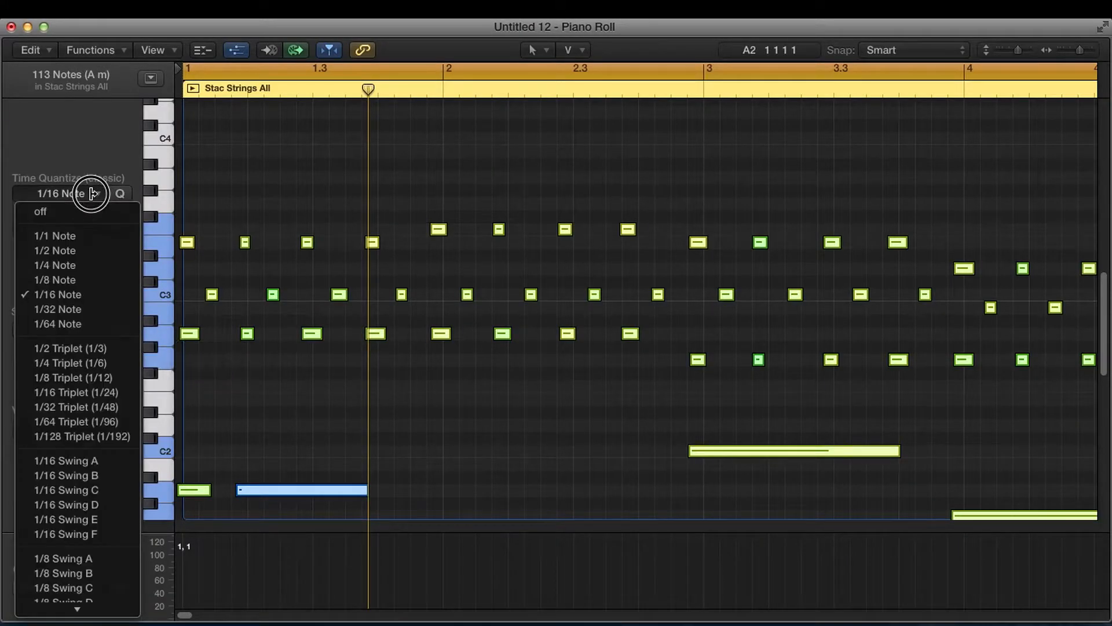
click(92, 281)
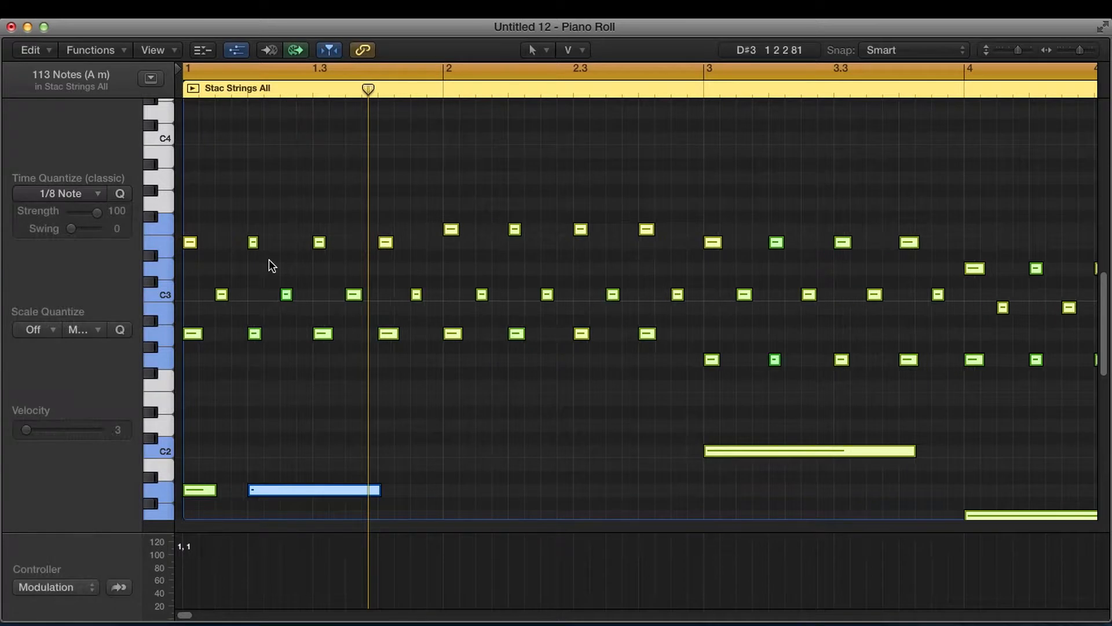
Step: Play back the quantized Stac Strings All region, try shifting it by half a bar, and undo the shift
key(space)
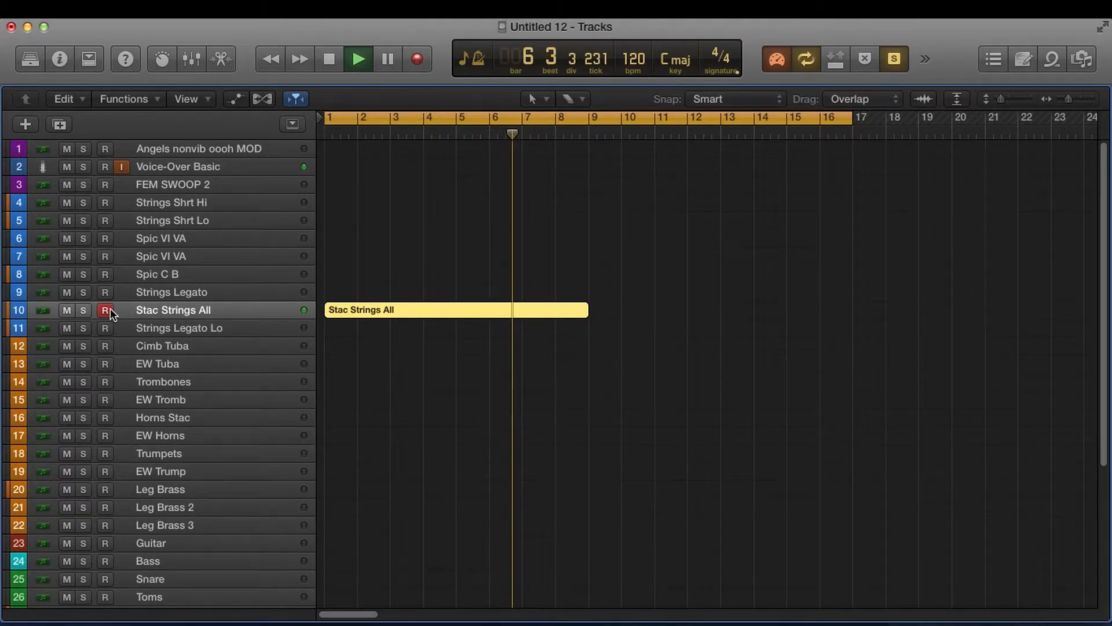
key(space)
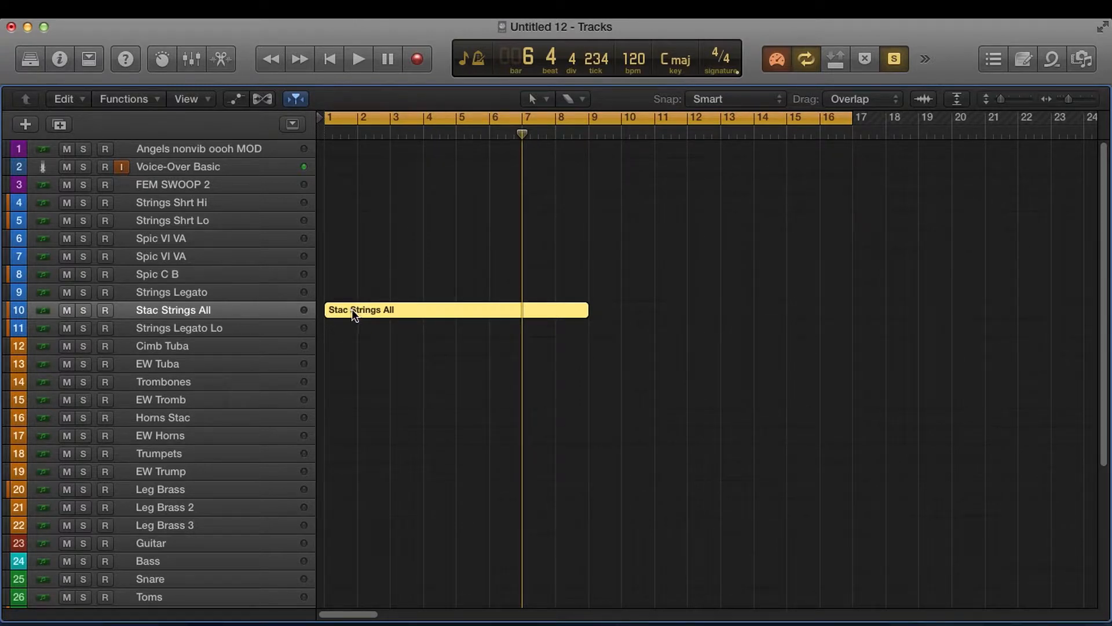
drag(354, 313, 370, 311)
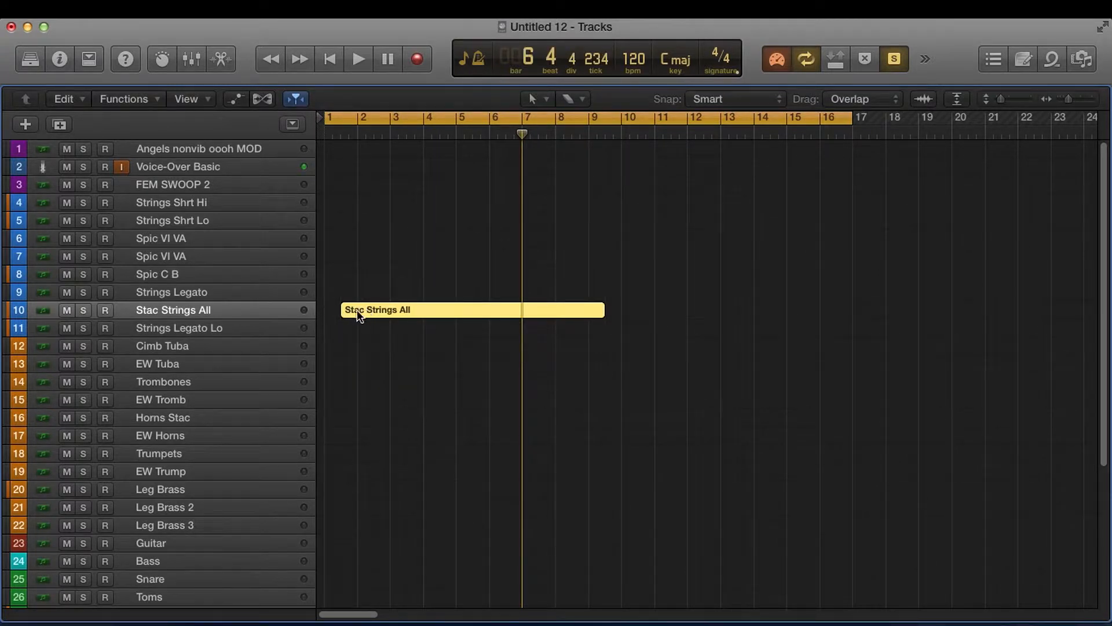
key(super+z)
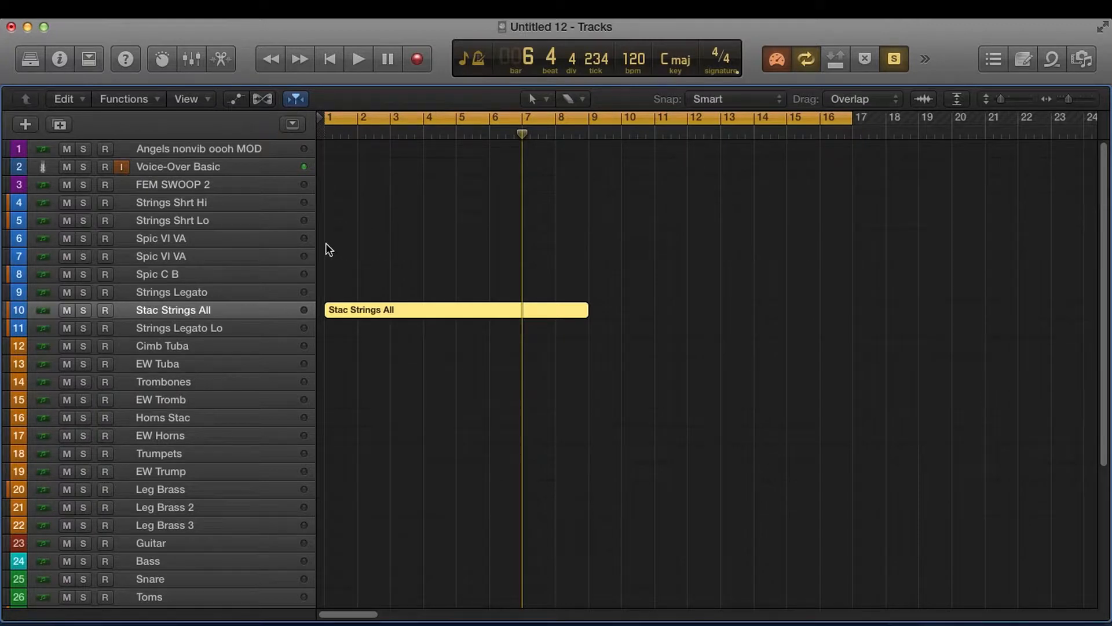
Step: Examine all eight bars of the Stac Strings All region in the Piano Roll, from the bass notes to the highest line
click(398, 349)
click(386, 312)
double_click(389, 311)
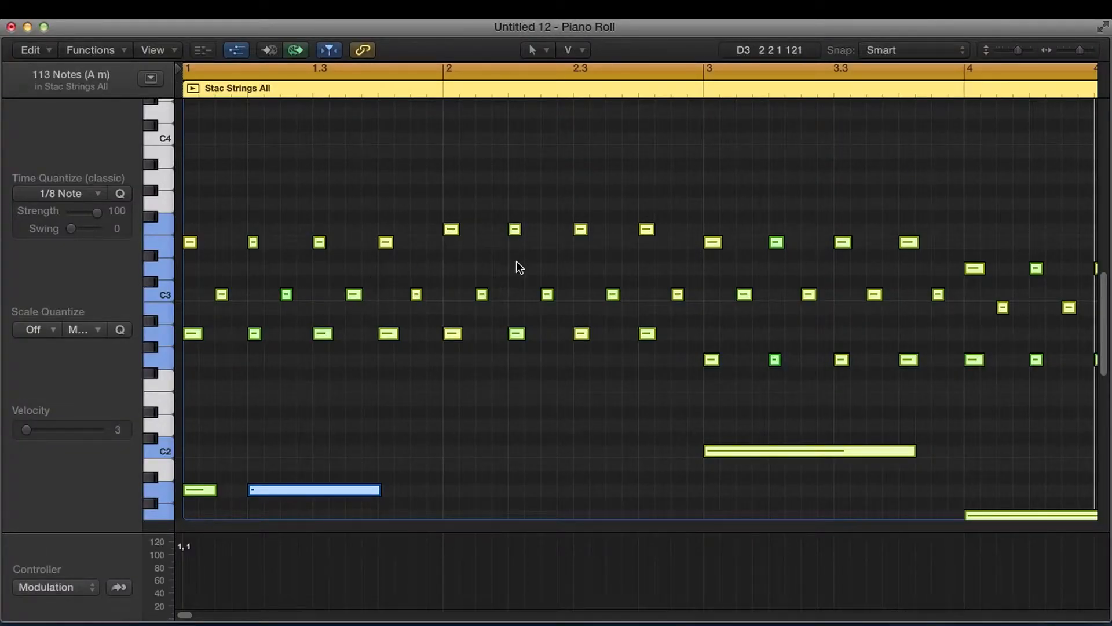
key(z)
scroll(519, 261, down, 5)
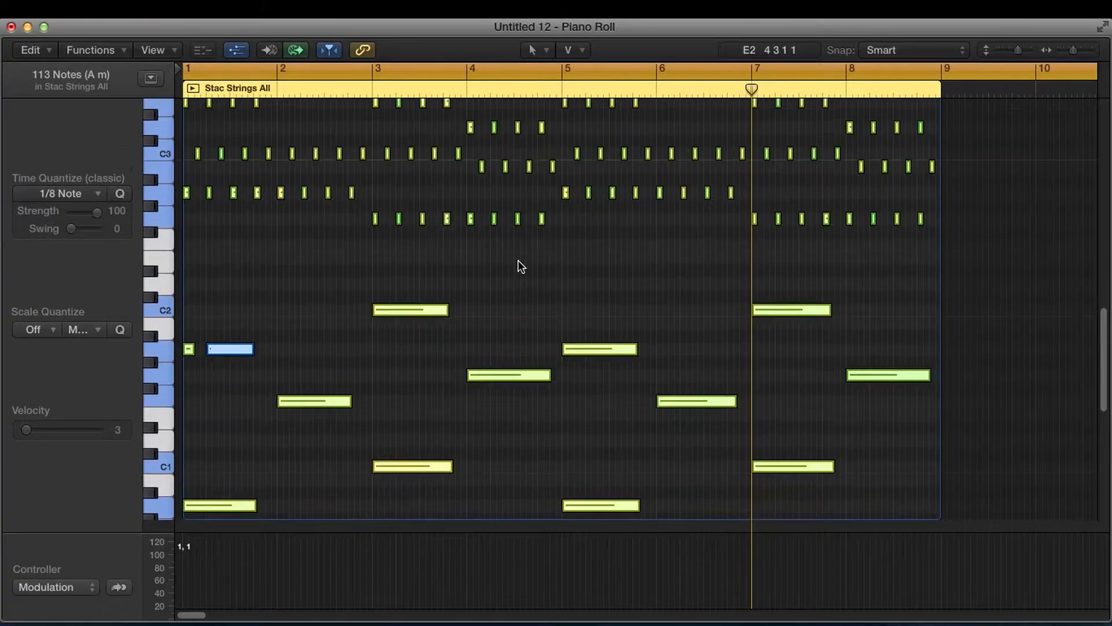
key(super+Up)
key(super+Up)
key(super+Up)
key(super+Left)
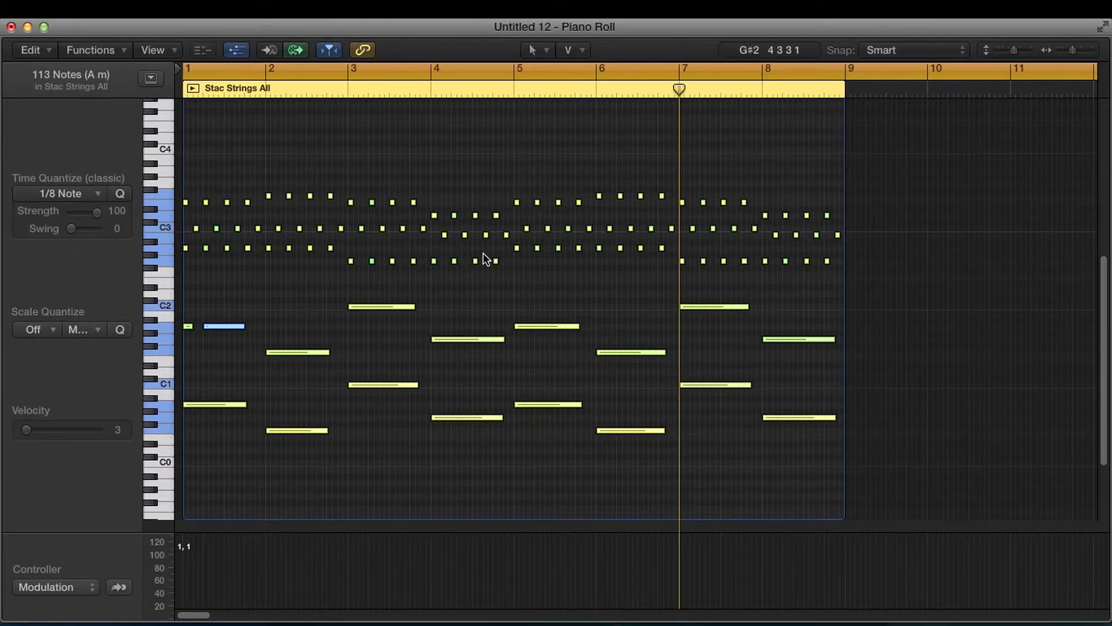
key(super+w)
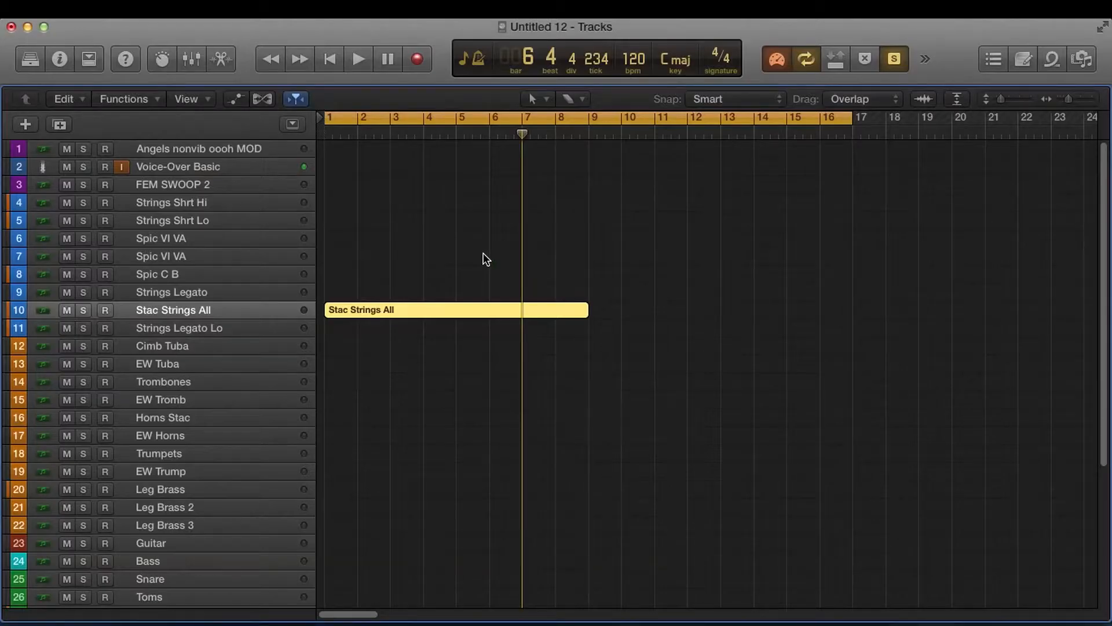
Step: Turn off Solo mode and copy the Stac Strings All region to the first Spic VI VA track (track 6) at bar 1
key(ctrl+s)
click(447, 262)
click(388, 310)
drag(387, 310, 378, 237)
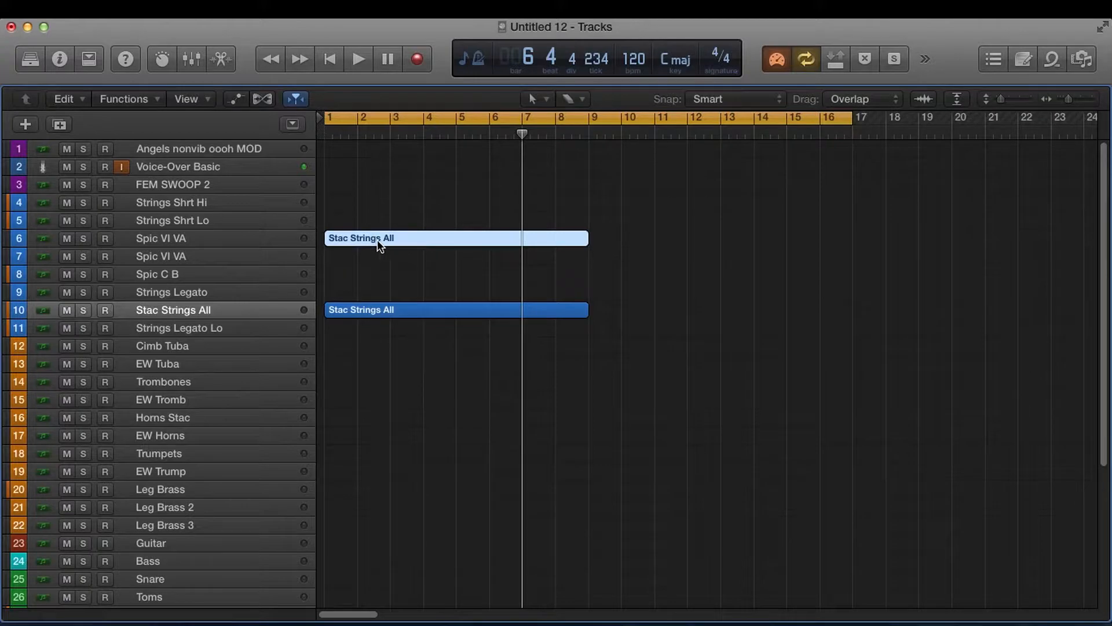
Step: Delete the bass notes at C2 and below and the A2 and G2 notes from the region copy on track 6
double_click(377, 238)
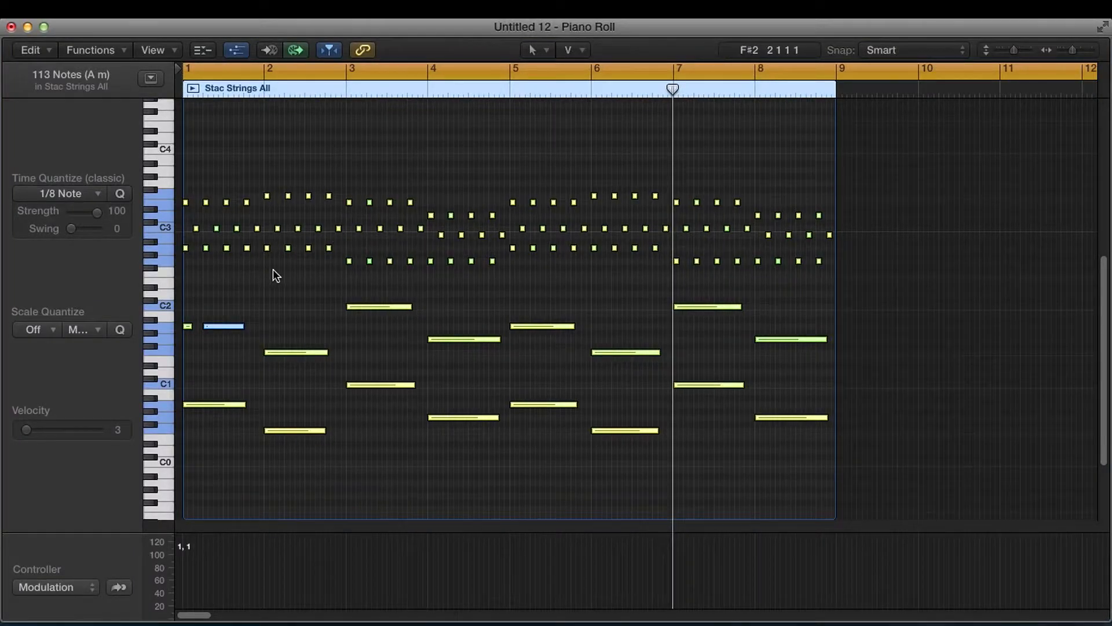
drag(870, 282, 176, 476)
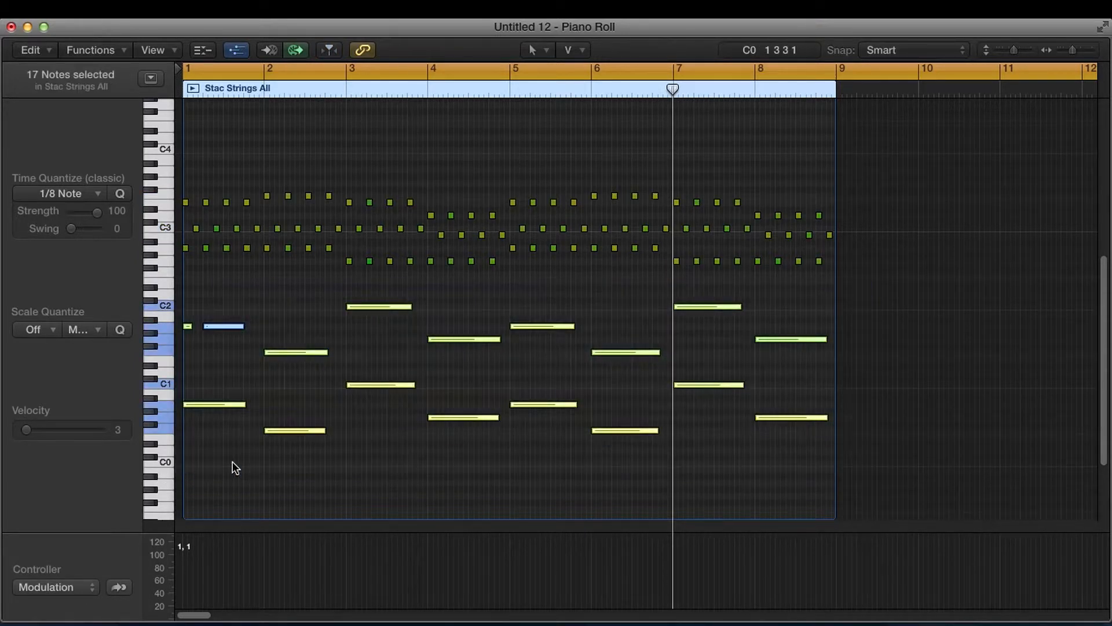
key(Delete)
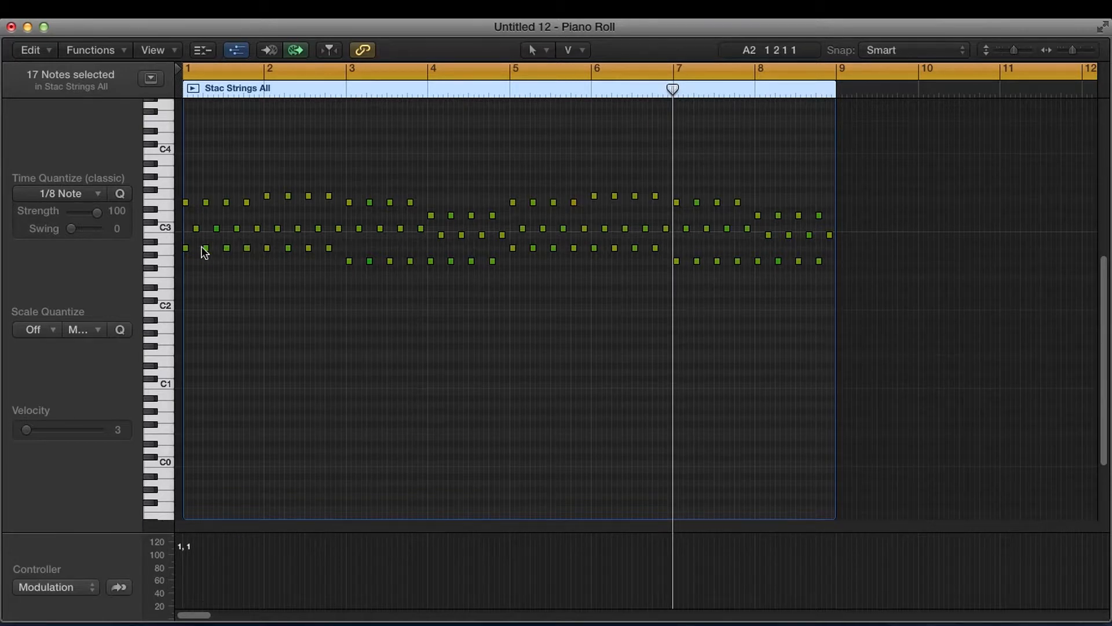
drag(177, 240, 498, 307)
key(Delete)
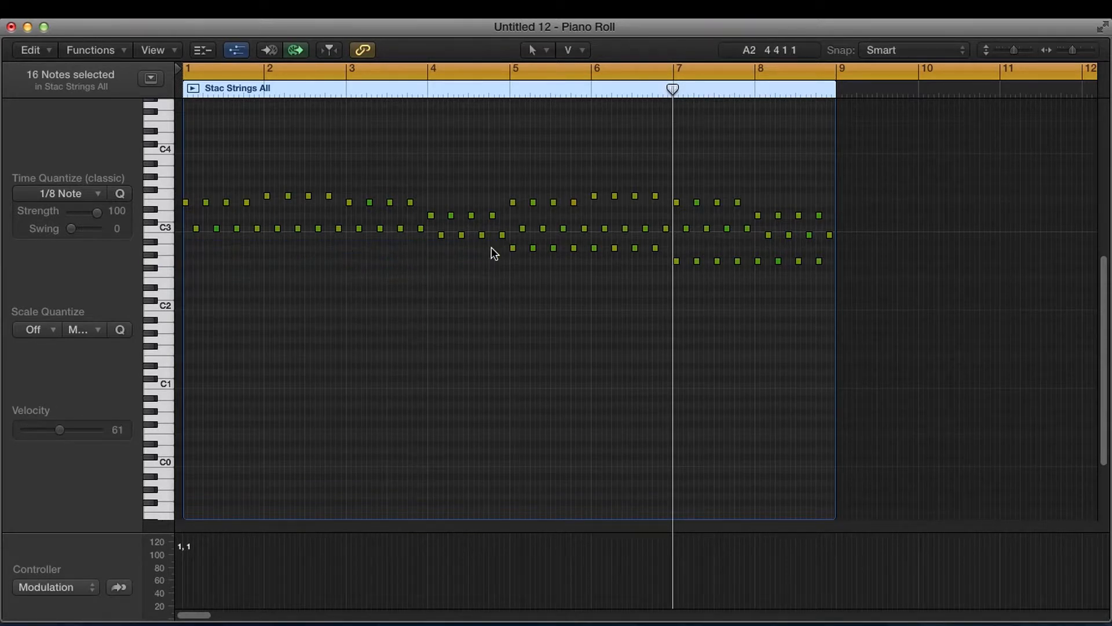
drag(491, 247, 834, 281)
key(Delete)
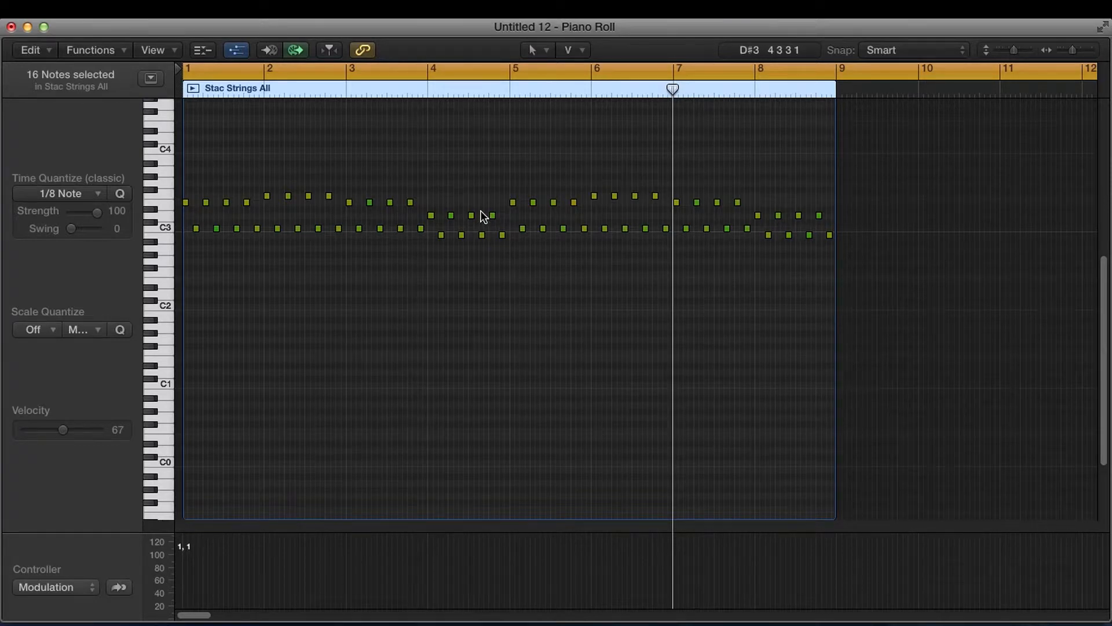
key(1)
Step: Audition the trimmed Spic VI VA part on track 6 from the start, first with track solo and lastly with Solo mode on its selected region
click(209, 236)
click(83, 238)
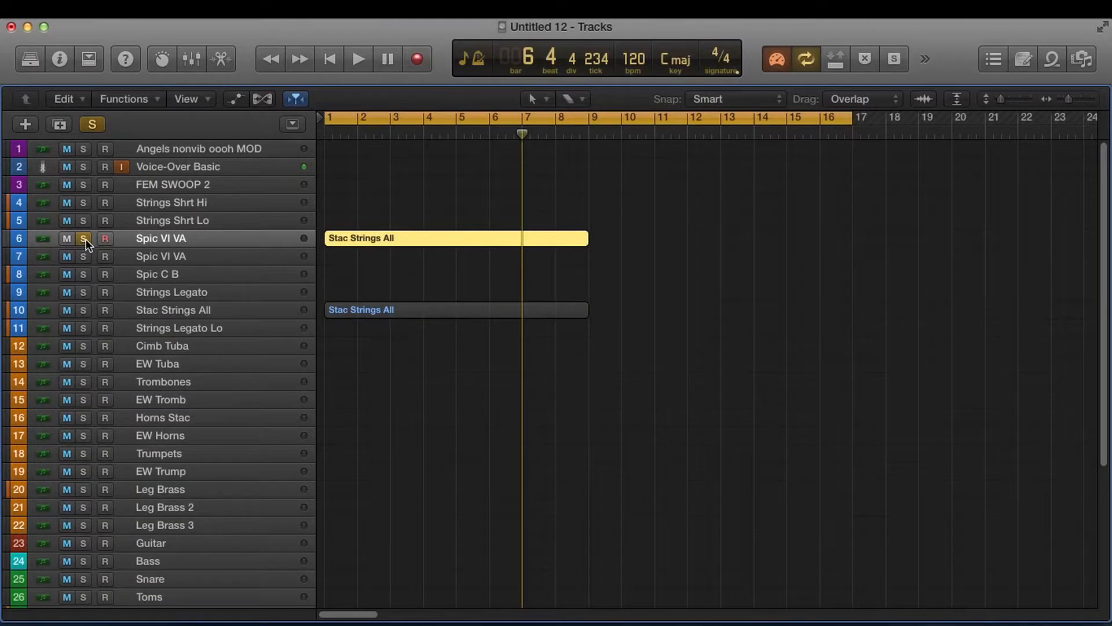
key(Return)
key(space)
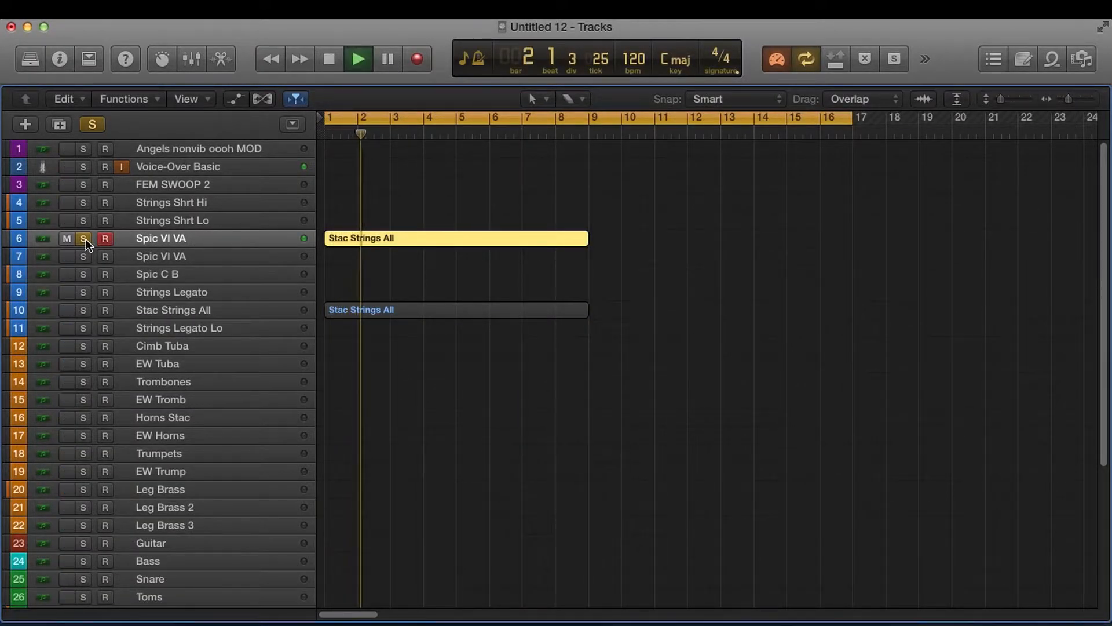
click(84, 238)
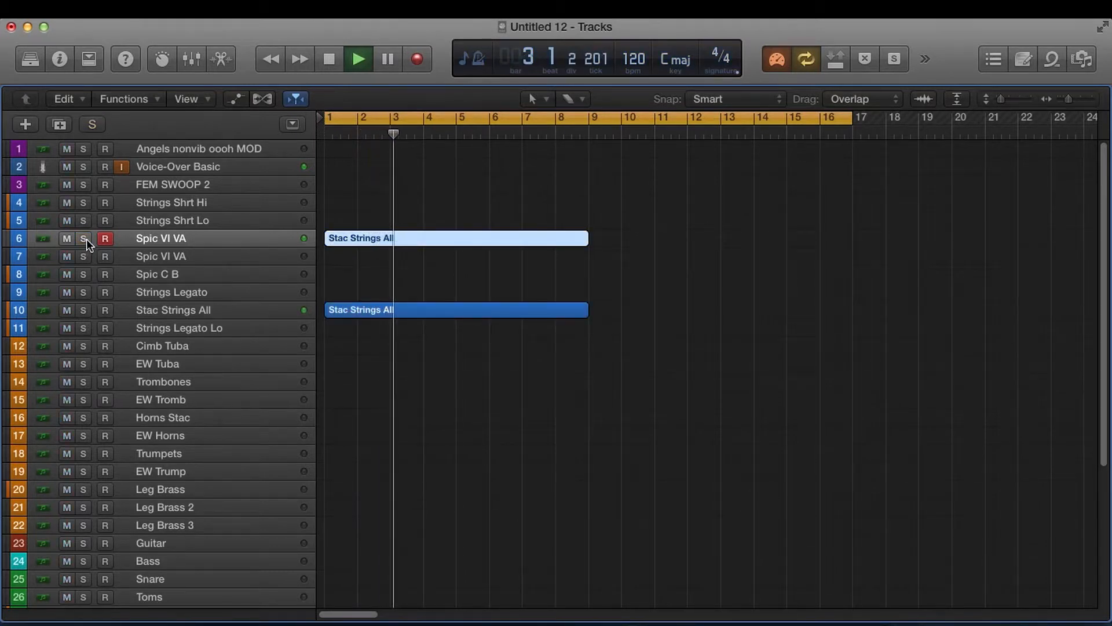
key(ctrl+s)
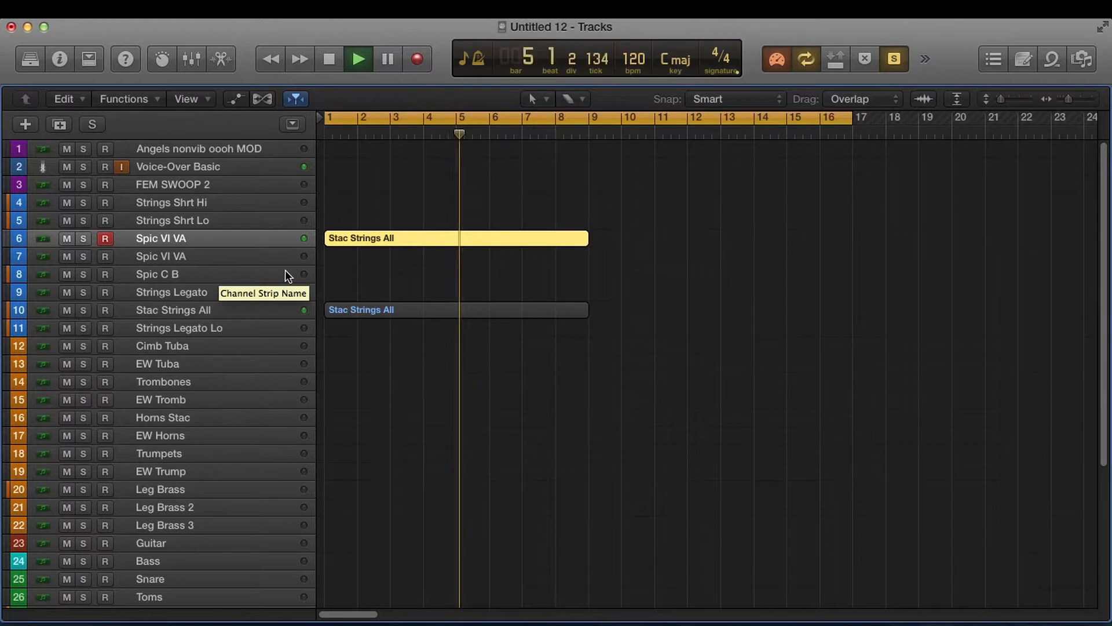
key(space)
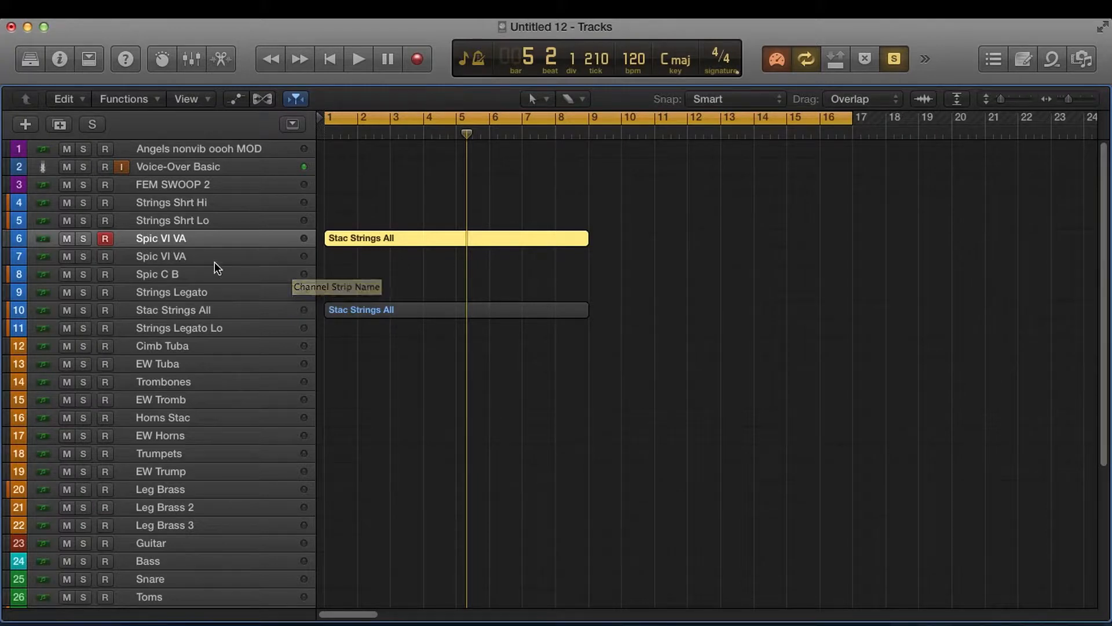
Step: Copy the full Stac Strings All region from track 10 to the second Spic VI VA track (track 7) at bar 1 and select that track
click(384, 318)
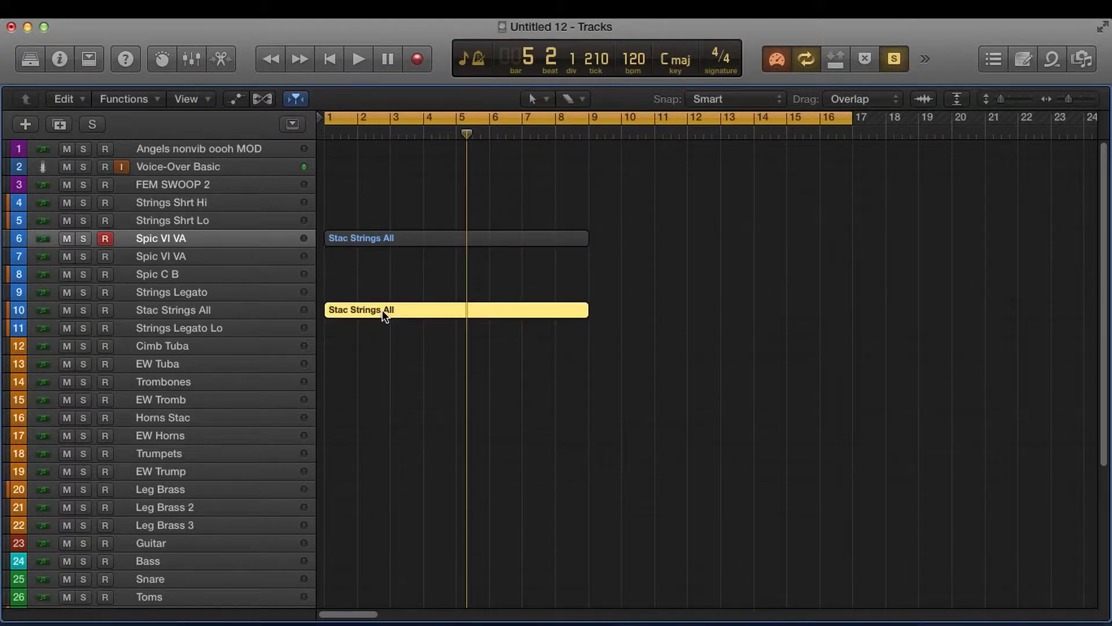
drag(384, 316, 373, 260)
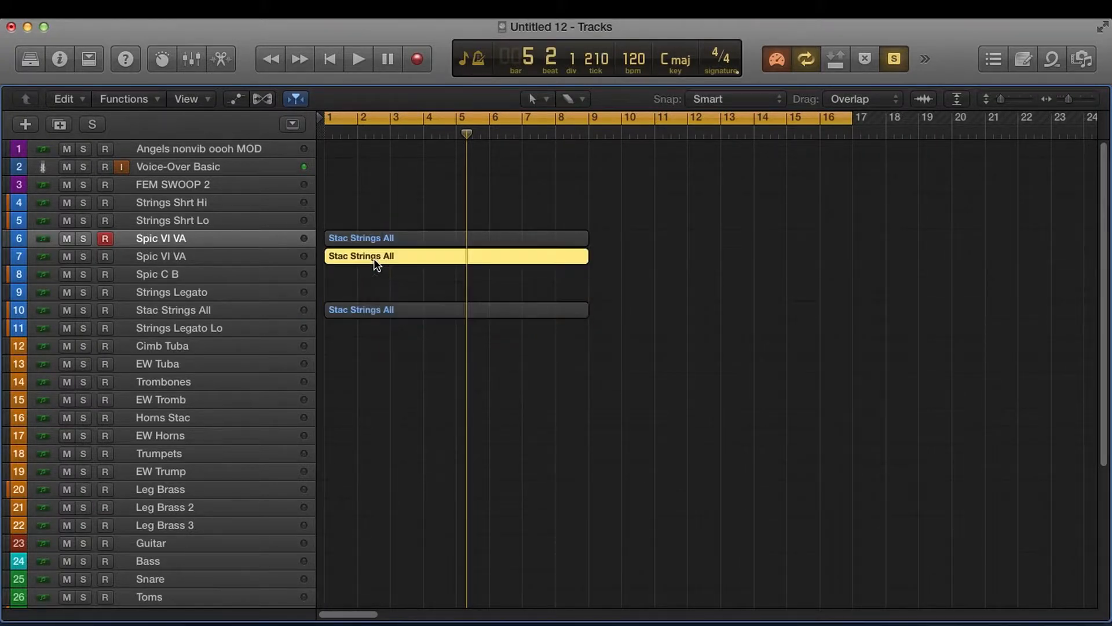
click(273, 258)
click(366, 281)
click(366, 259)
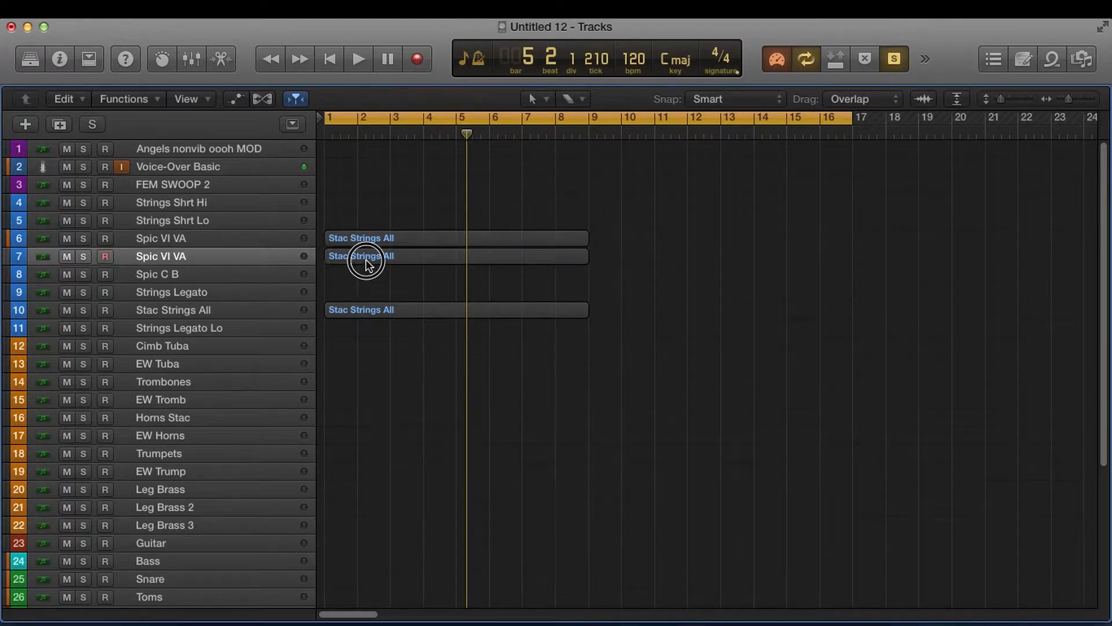
Step: Delete the bass notes and the upper lines from the region copy on track 7, keeping only the A2 and G2 notes
double_click(367, 257)
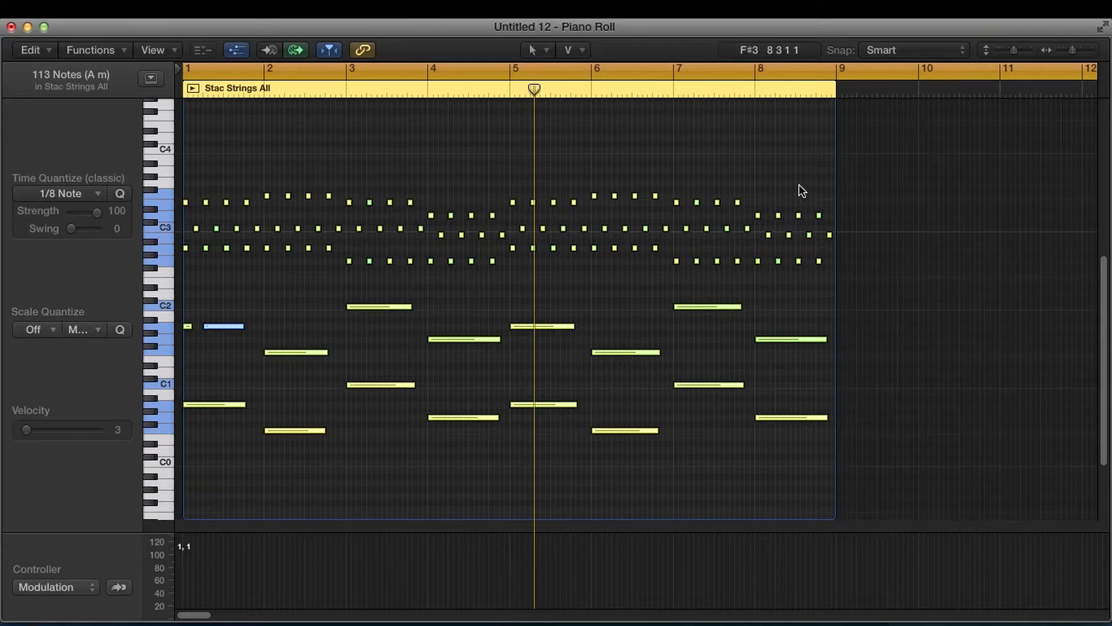
drag(893, 292, 191, 477)
key(Delete)
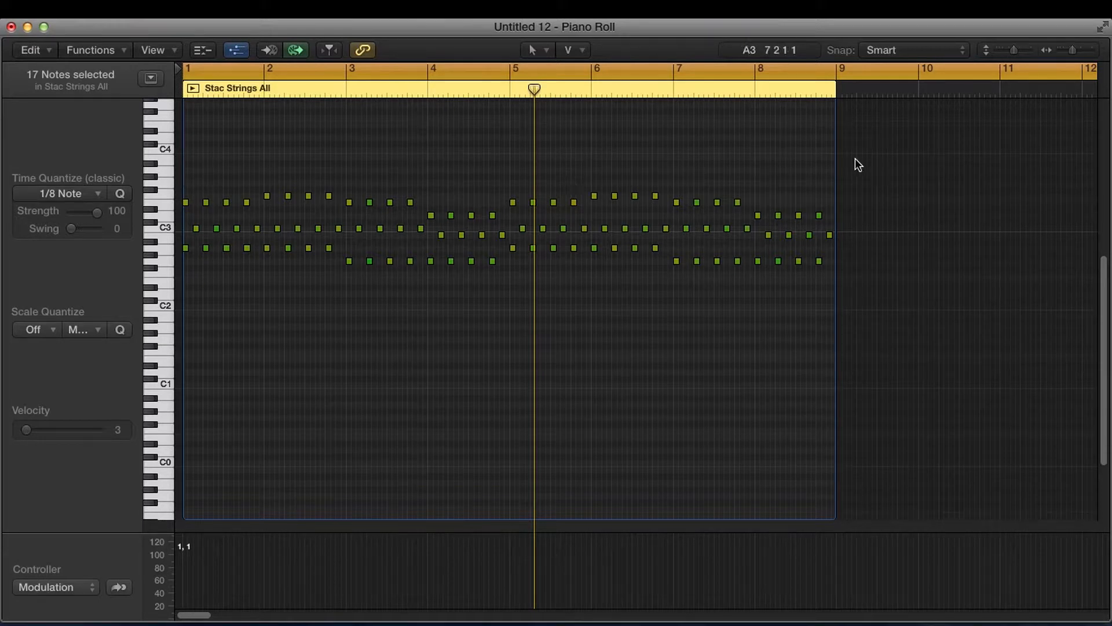
drag(929, 165, 174, 235)
key(BackSpace)
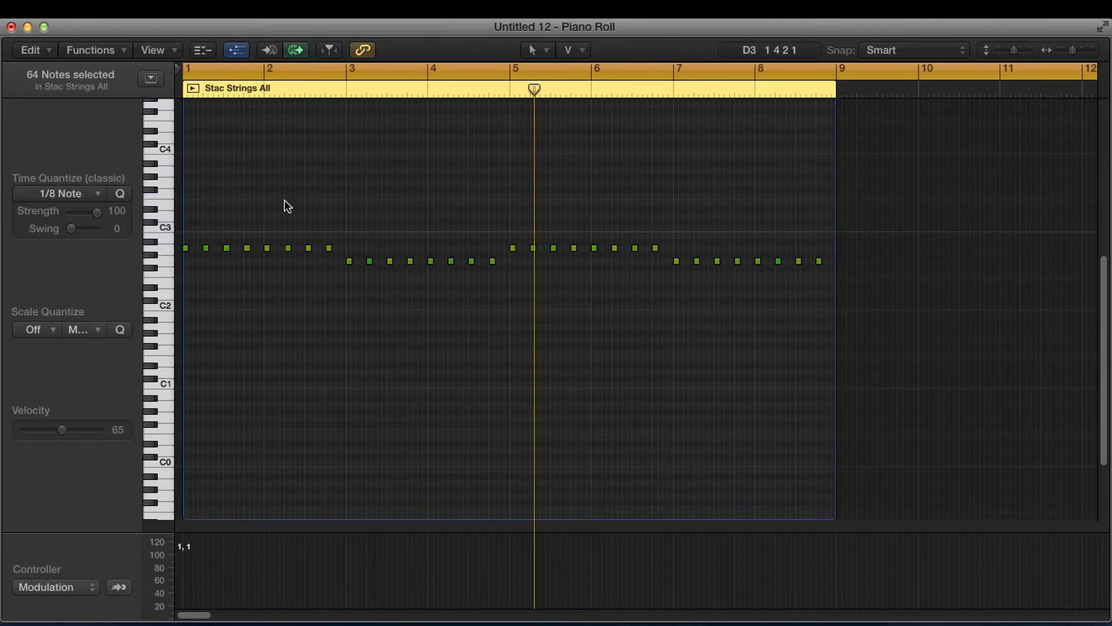
key(super+w)
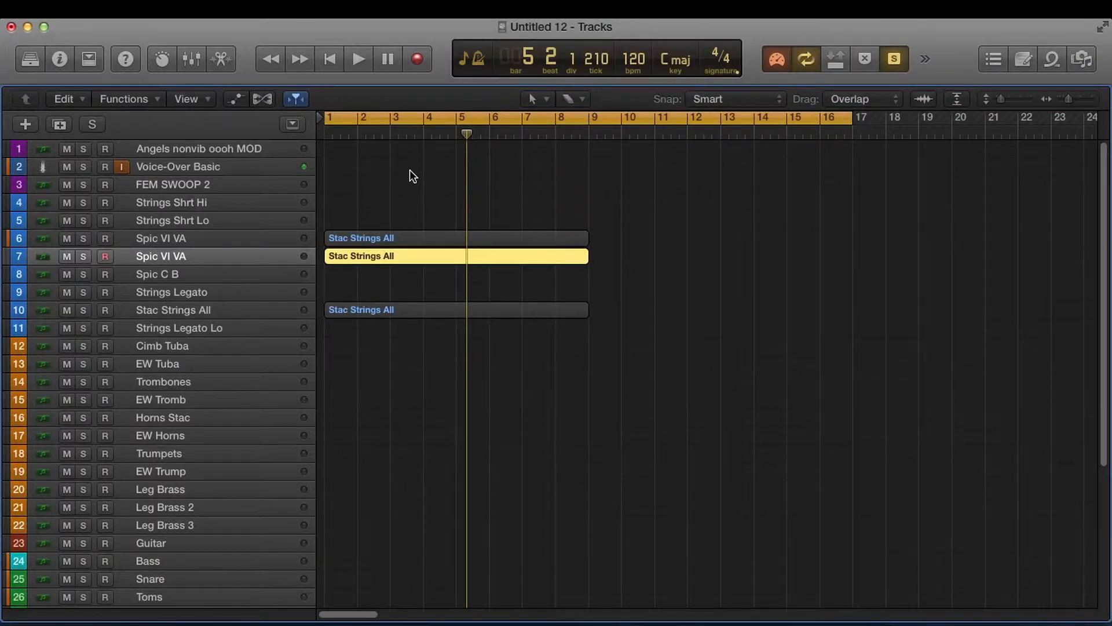
Step: Audition the trimmed Stac Strings All region on track 7 in Solo mode
key(space)
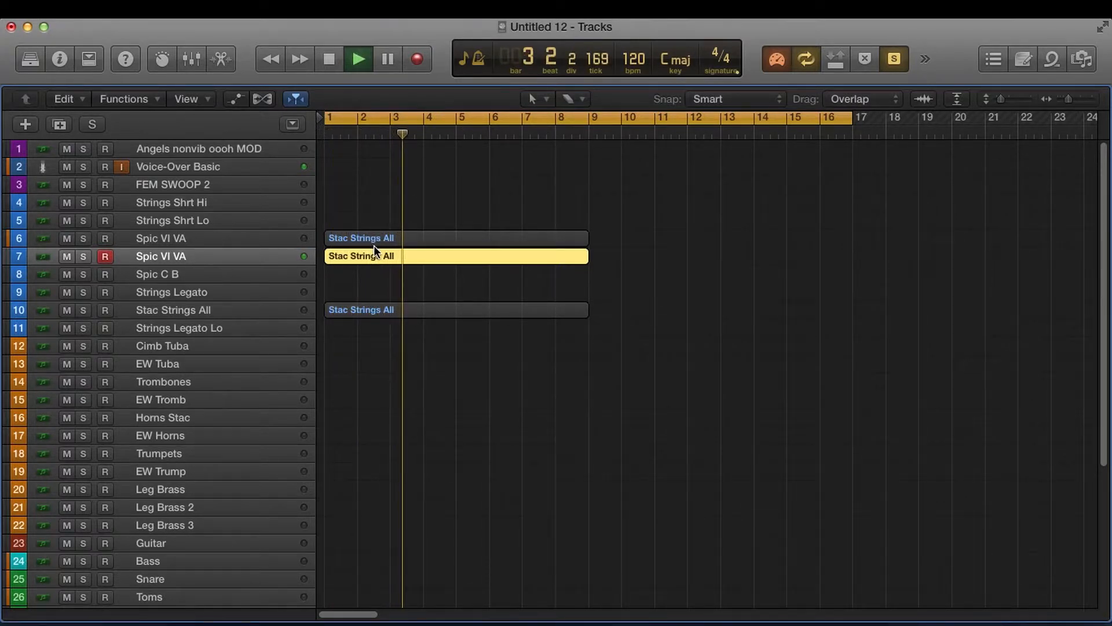
key(space)
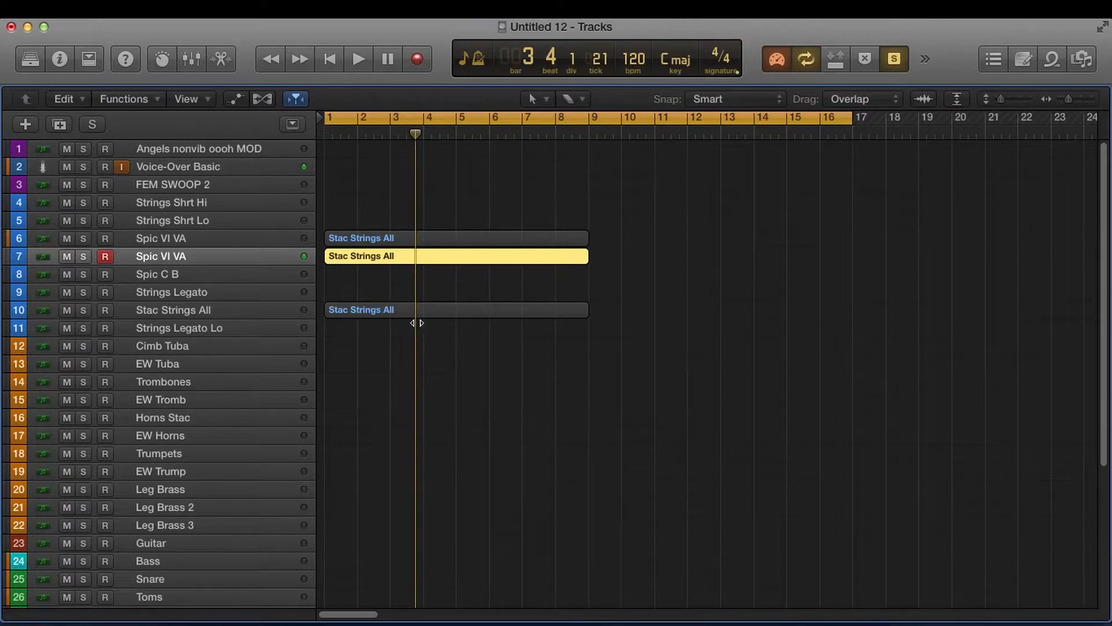
Step: Copy the full Stac Strings All region from track 10 to Spic C B at bar 1 and delete all its notes above C2
drag(415, 313, 405, 272)
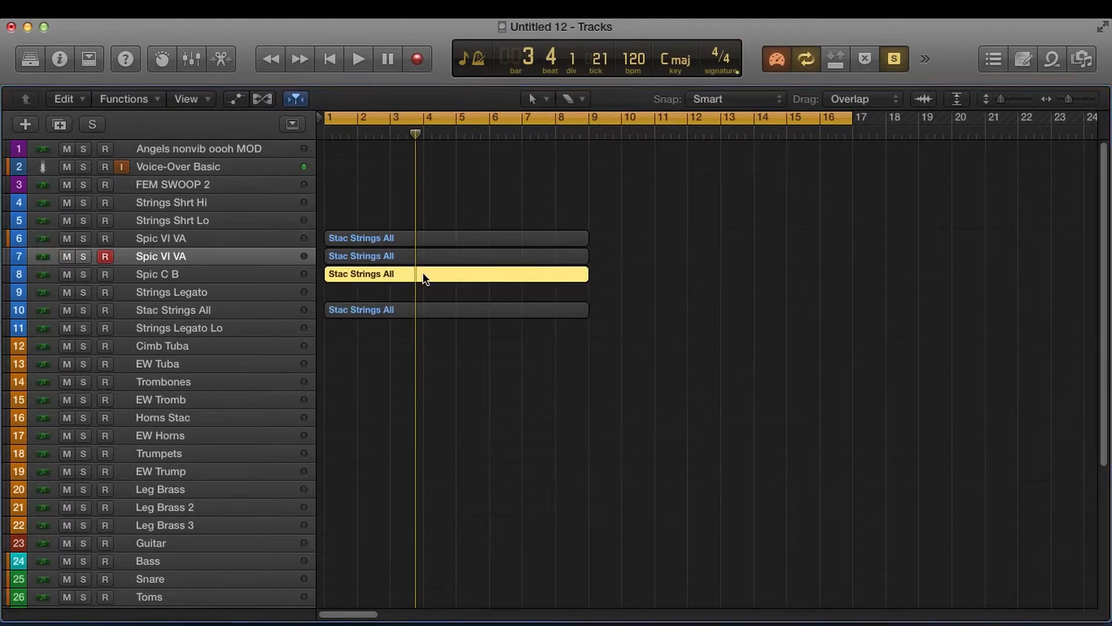
double_click(423, 274)
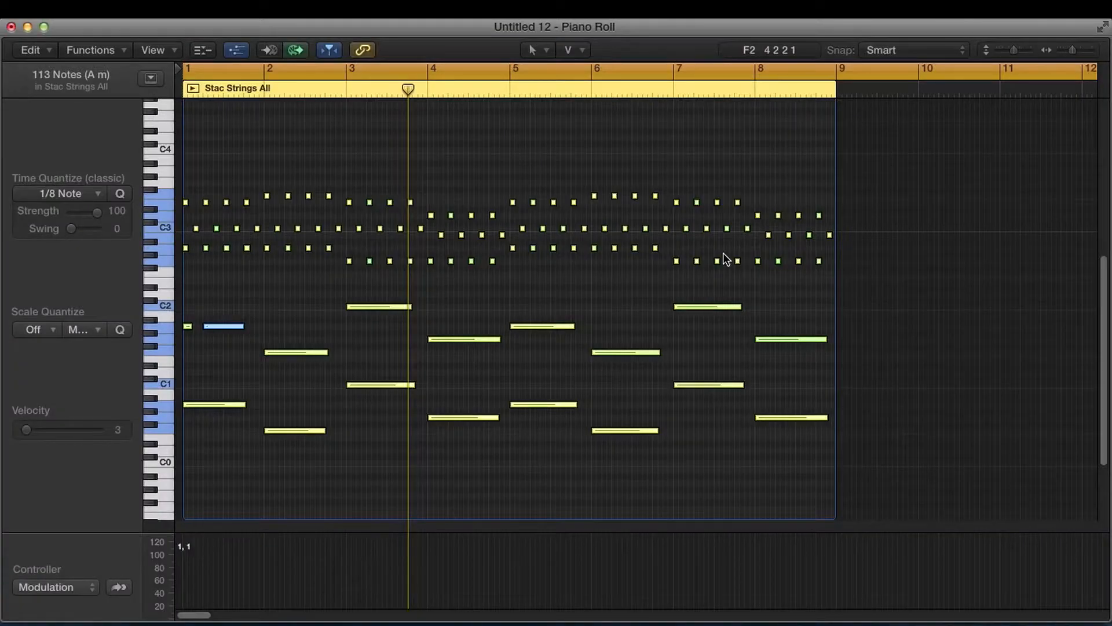
drag(912, 181, 159, 280)
key(Delete)
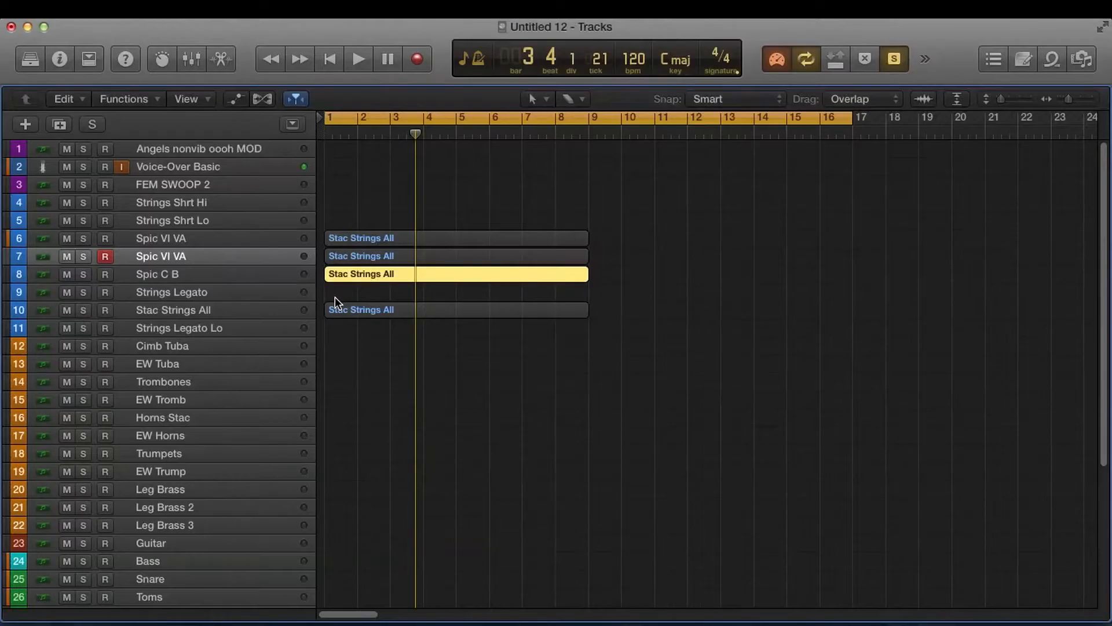
Step: Audition the bass part on the Spic C B track in Solo mode, deselect its region and turn Solo mode off
key(Return)
key(space)
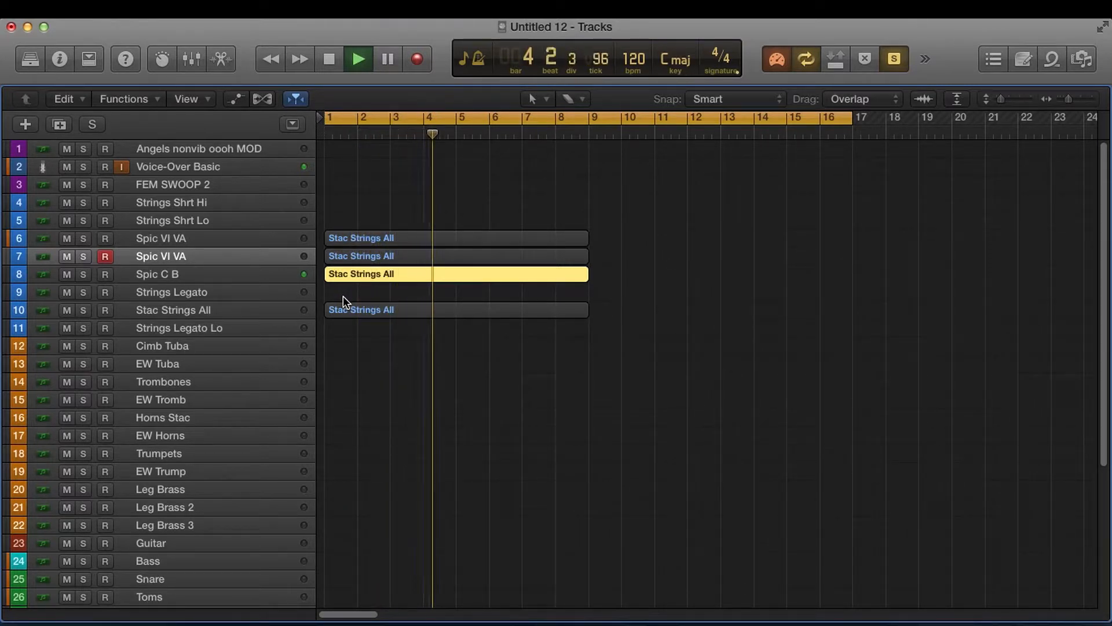
key(space)
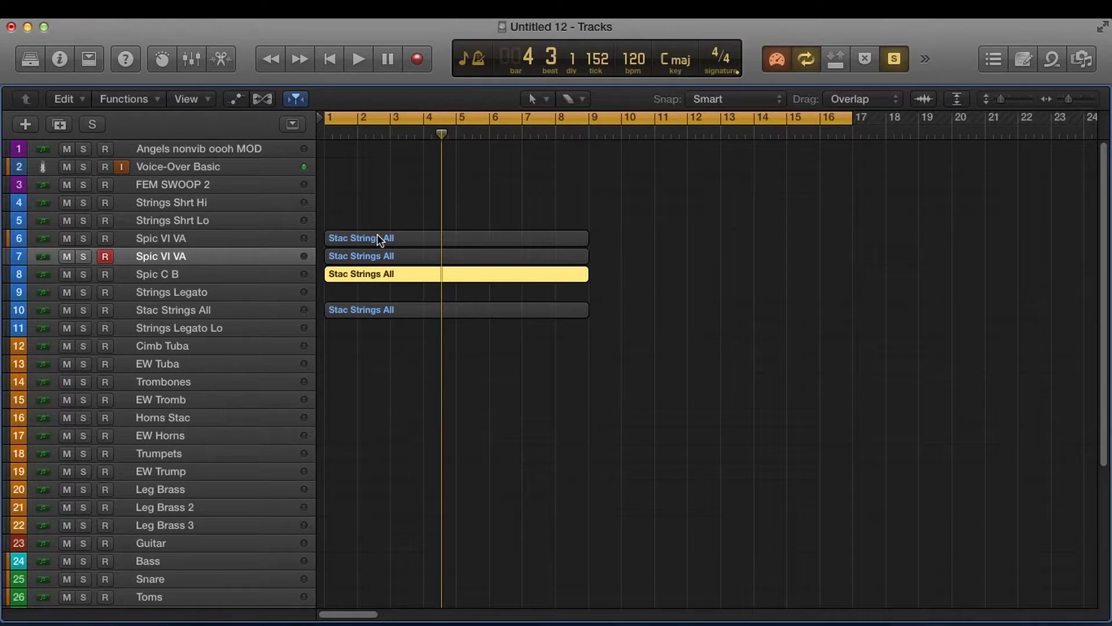
click(343, 198)
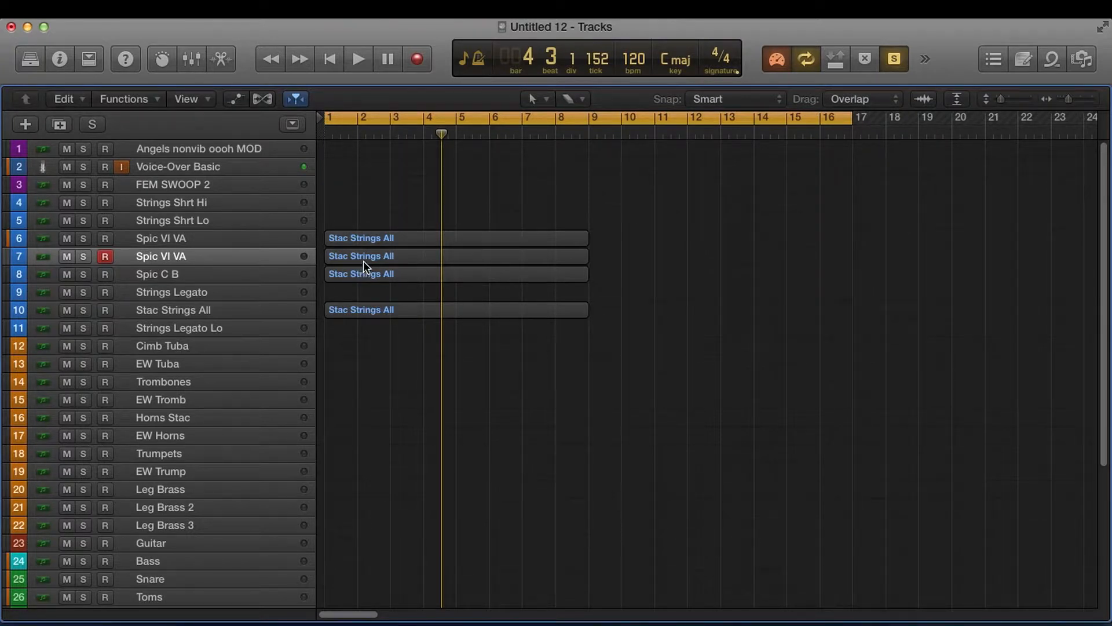
key(ctrl+s)
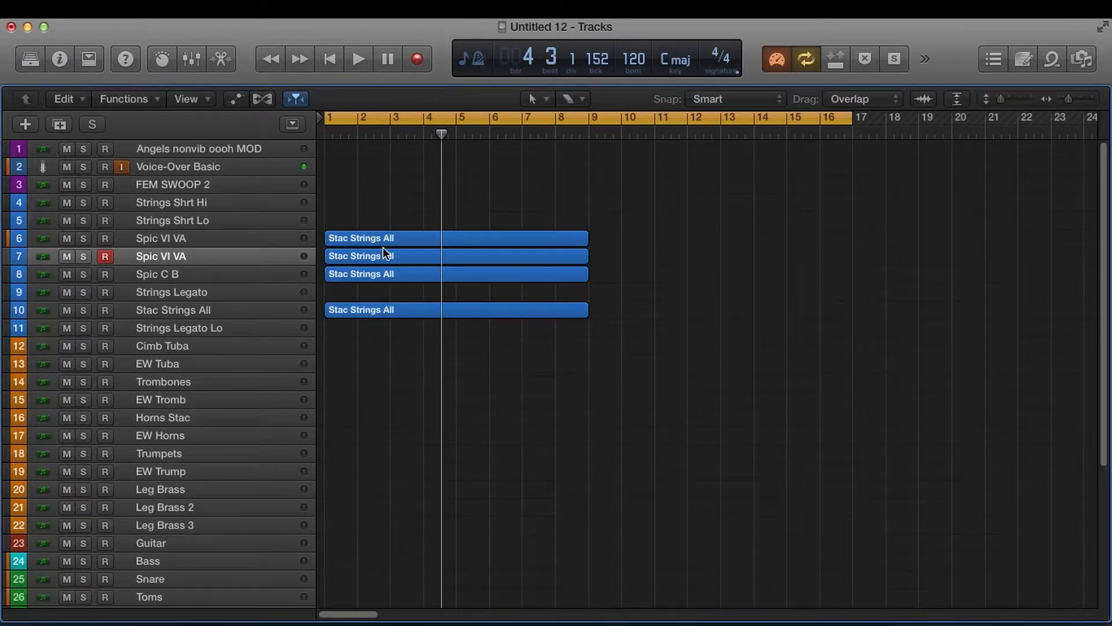
Step: Copy the trimmed region from track 7 to the Horns Stac track (track 16) at bar 1
click(380, 239)
click(382, 258)
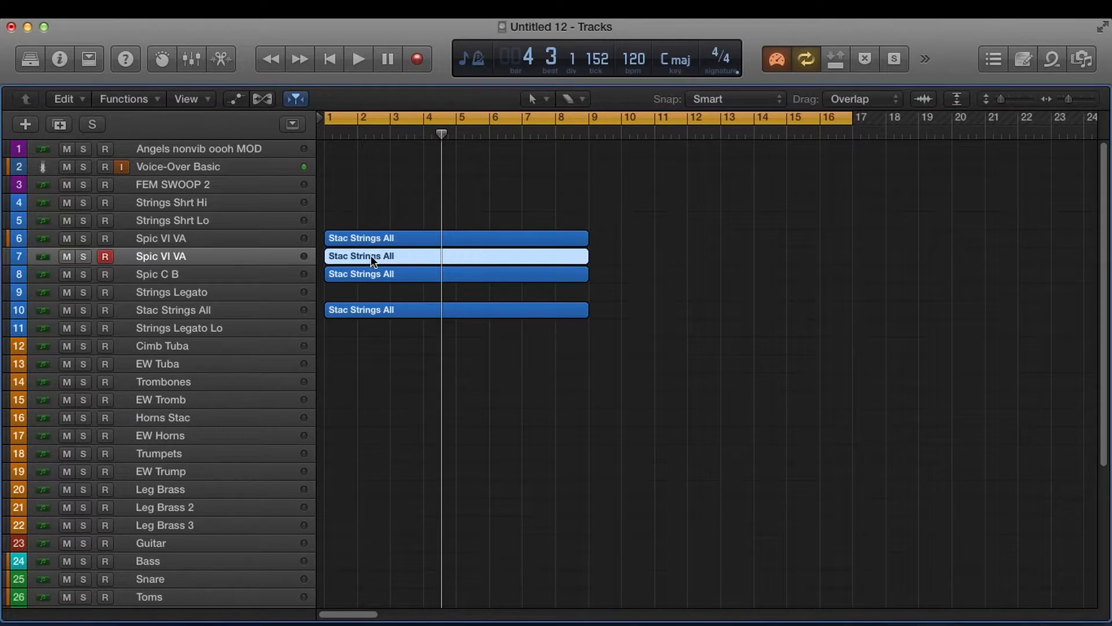
drag(383, 258, 366, 419)
Step: Audition the copied region on the Horns Stac track with Solo mode on, and turn Solo mode off again
key(ctrl+s)
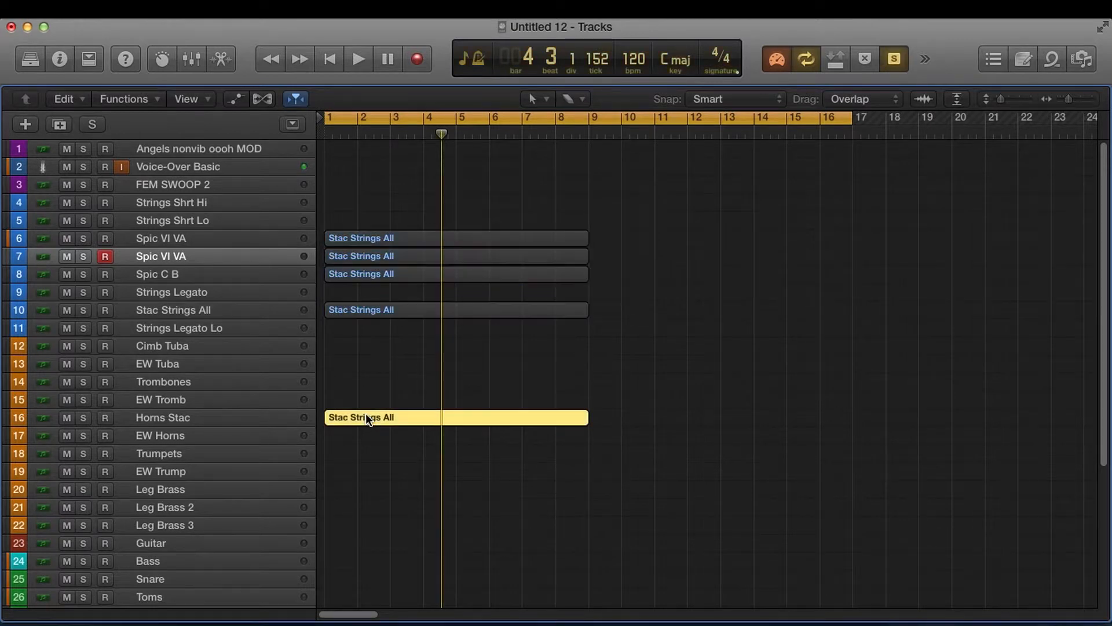
key(space)
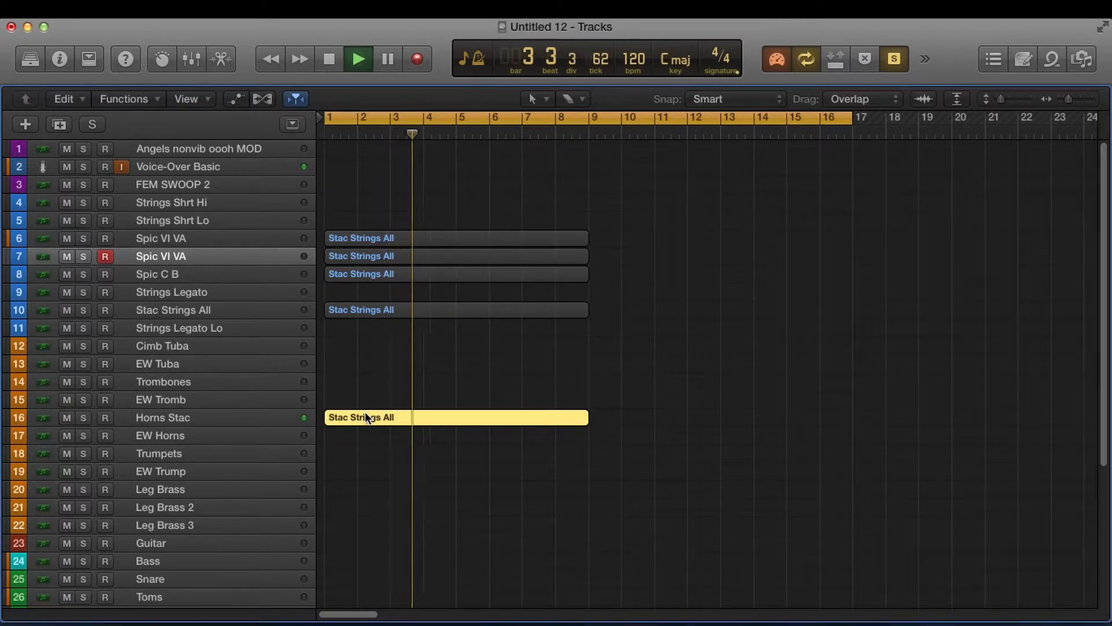
key(space)
key(ctrl+s)
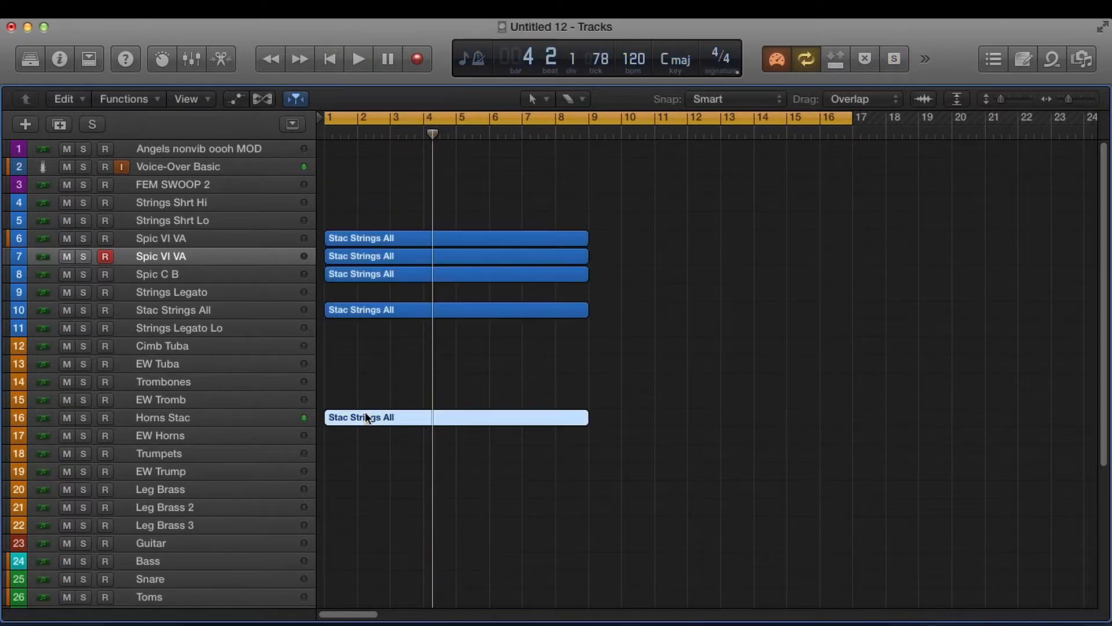
Step: Mute the original Stac Strings All region on track 10 and play back the remaining string and horn parts together
click(382, 307)
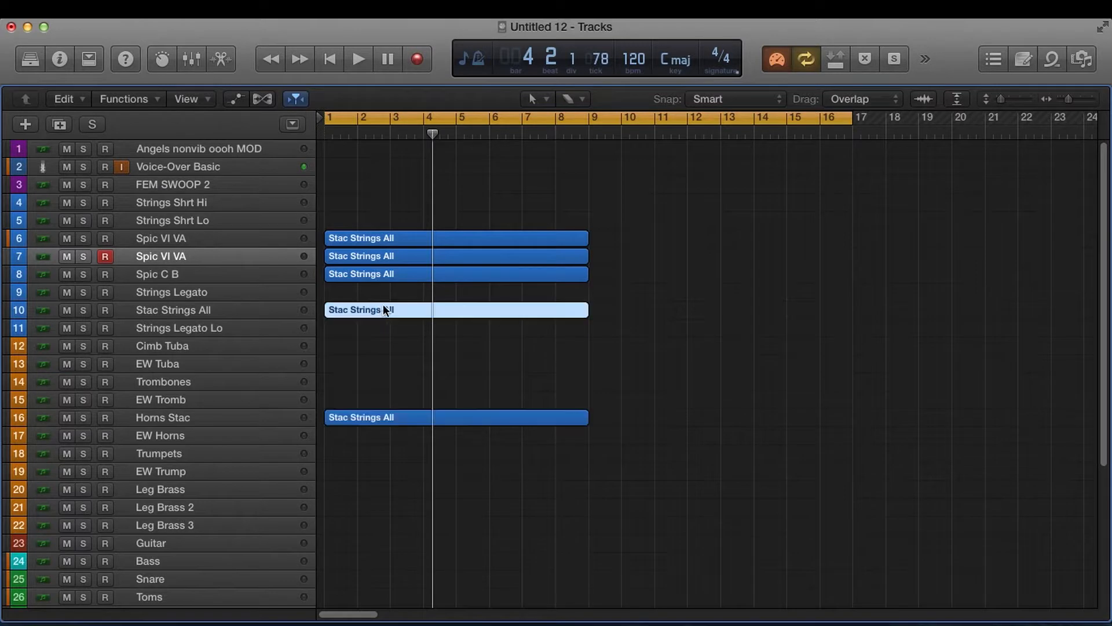
key(ctrl+m)
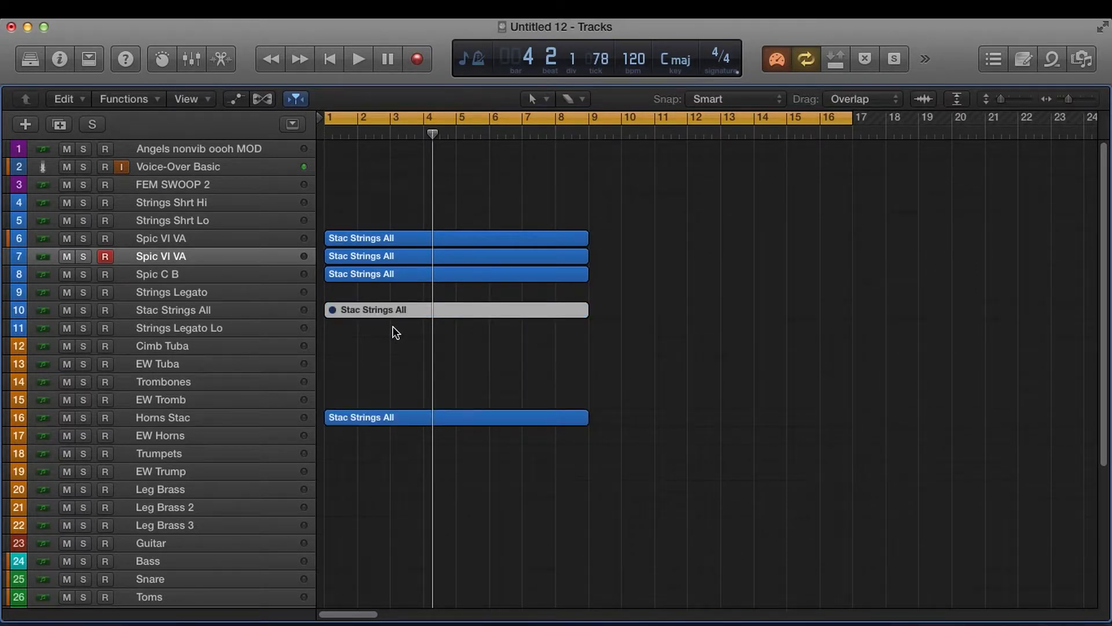
key(space)
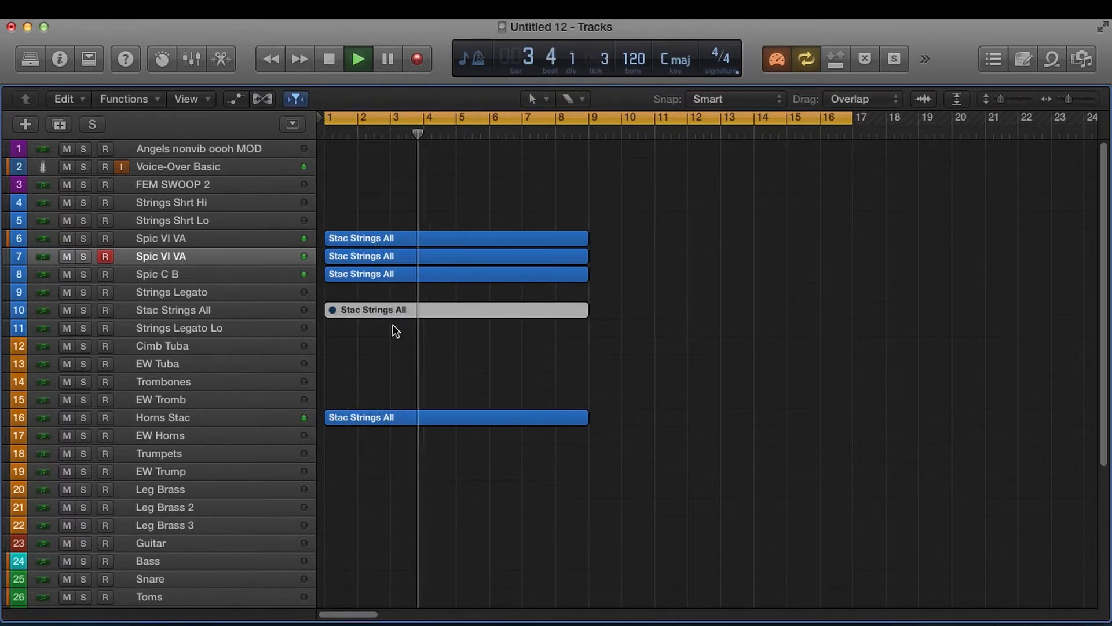
key(space)
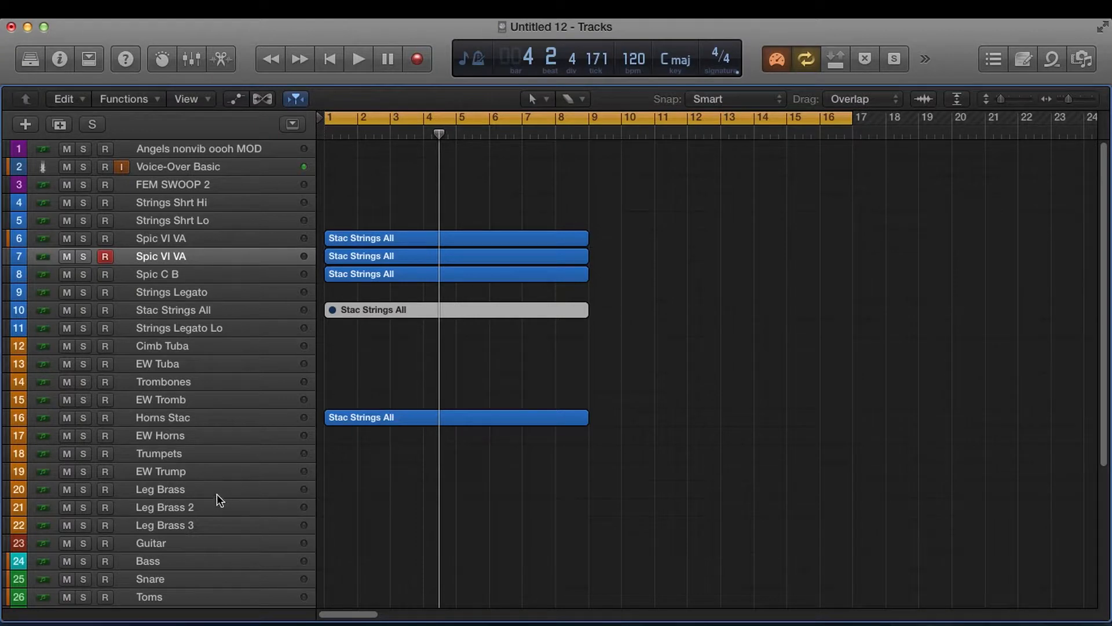
Step: Select the EW Tromb track (track 15) and copy the bass region from Spic C B onto it at bar 1
click(207, 399)
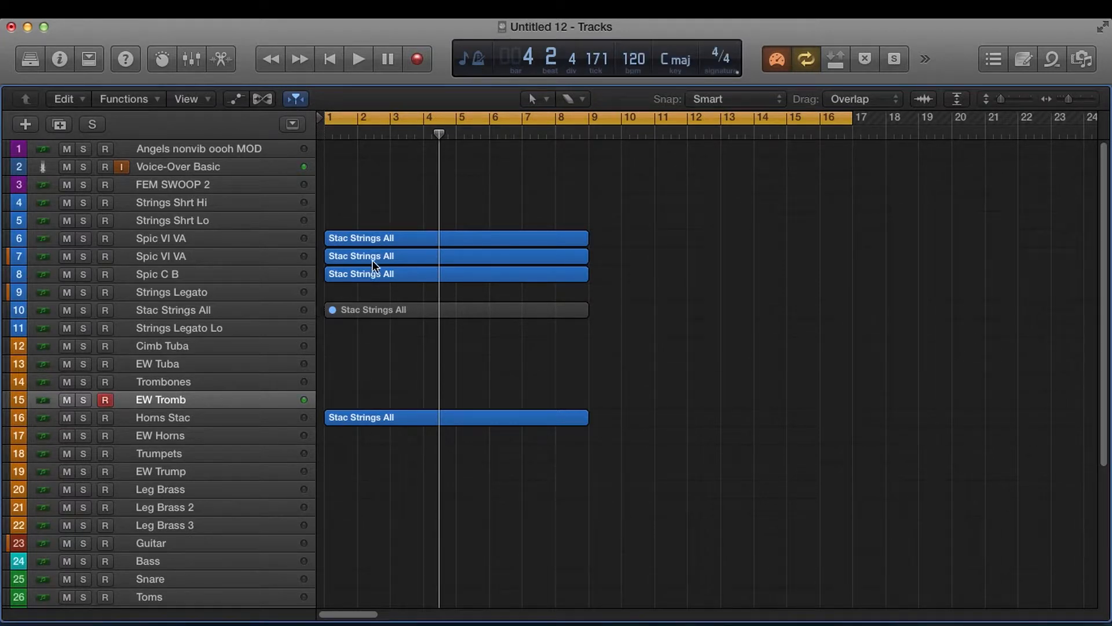
click(440, 274)
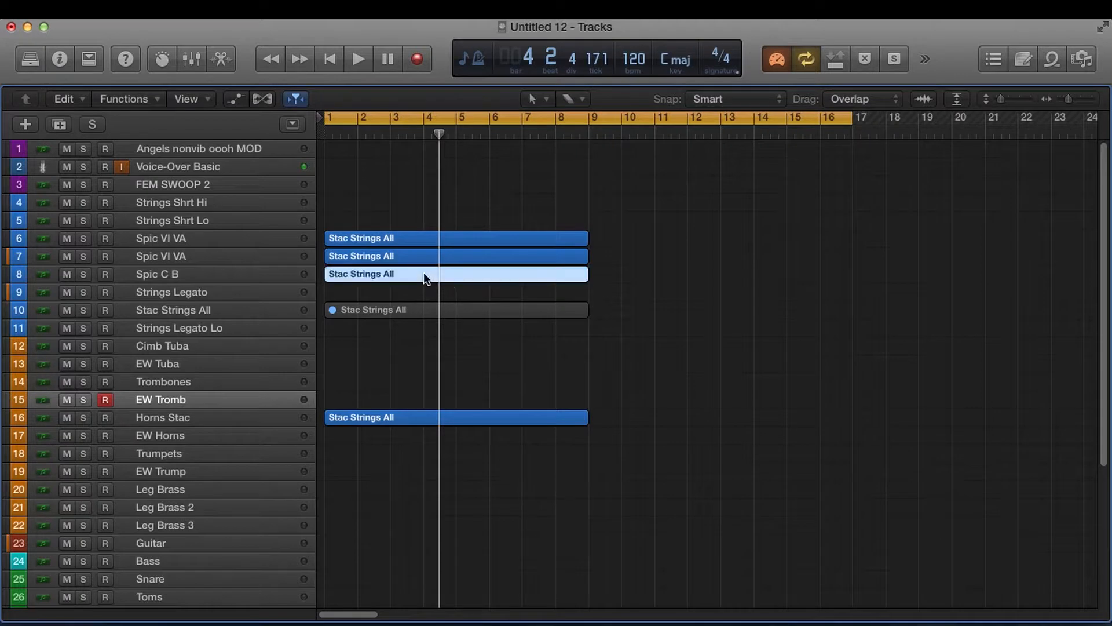
drag(422, 272, 415, 397)
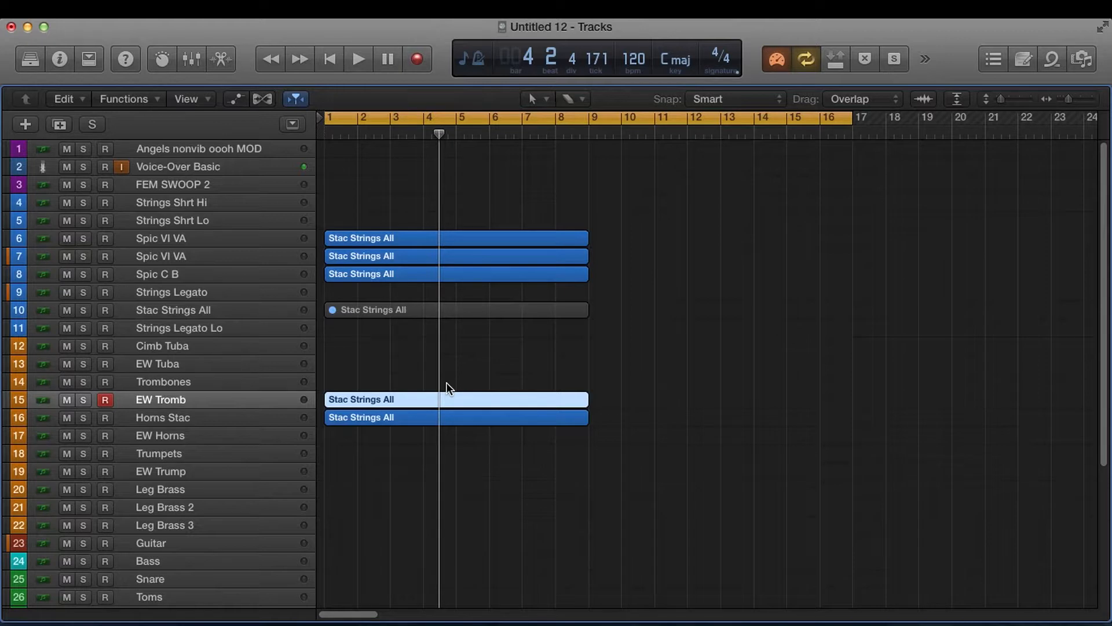
Step: Audition the copied bass region on the EW Tromb track with Solo mode on, and turn Solo mode off again
key(ctrl+s)
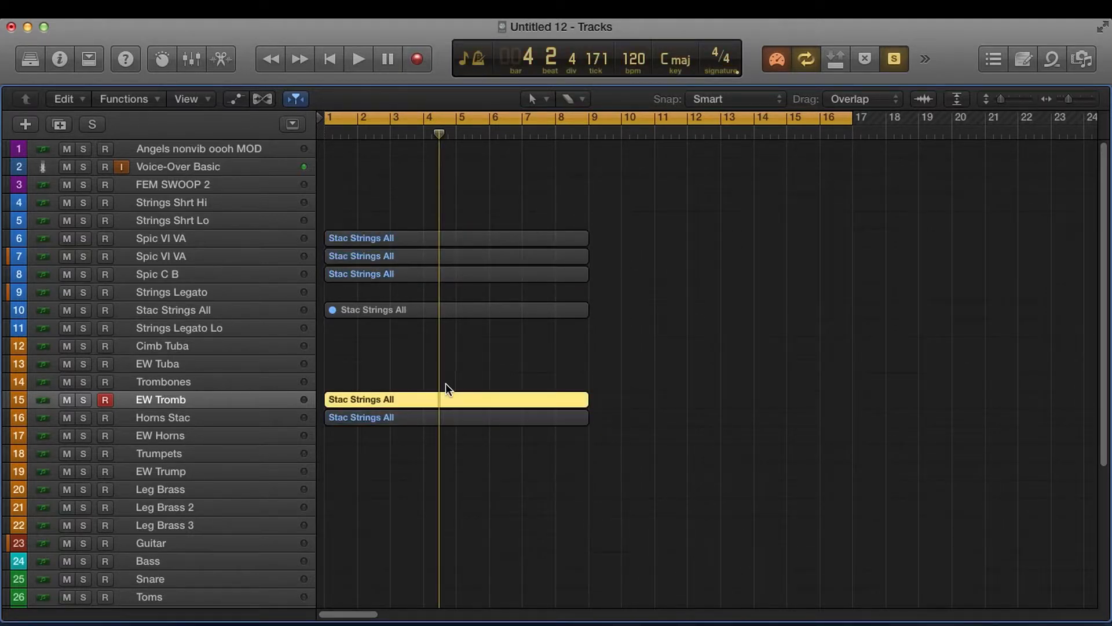
key(space)
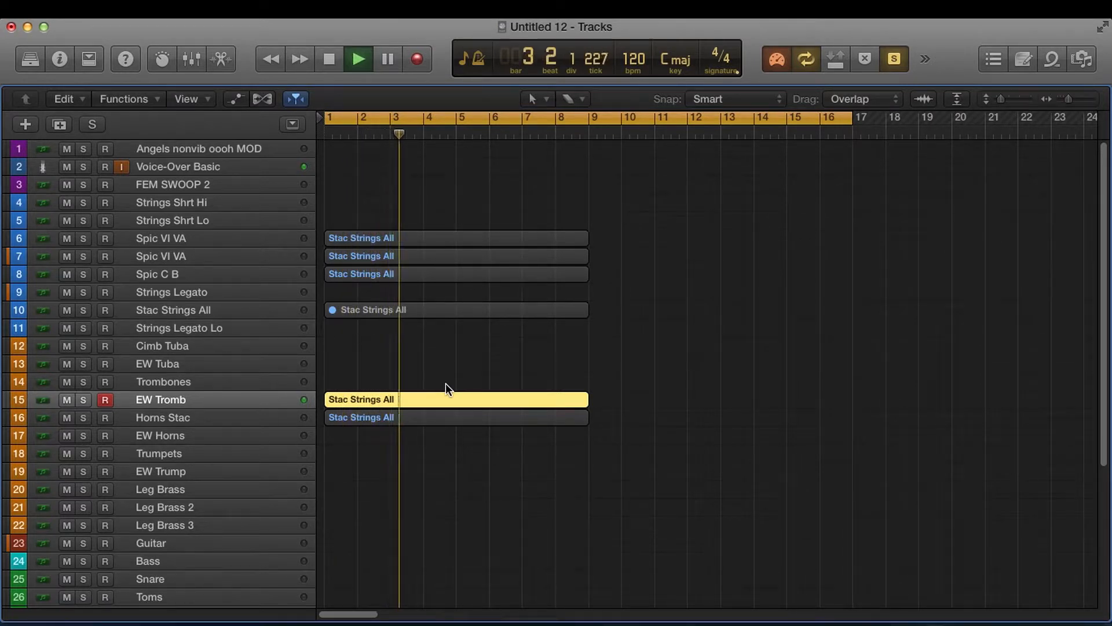
key(space)
key(ctrl+s)
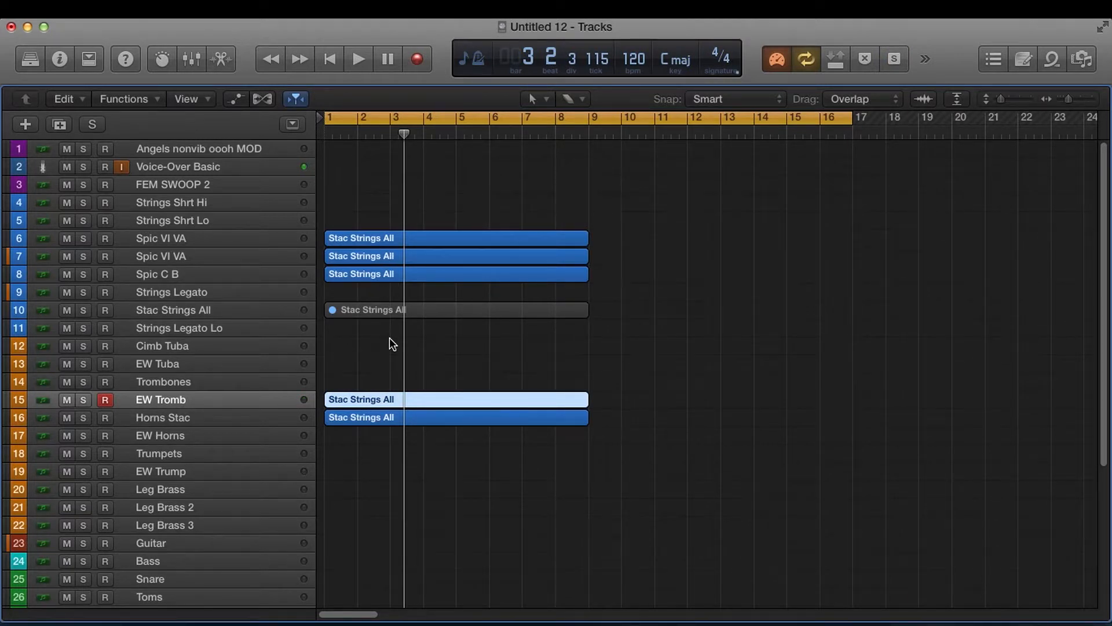
Step: Play back all the unmuted string and brass parts together from the start of the arrangement
key(space)
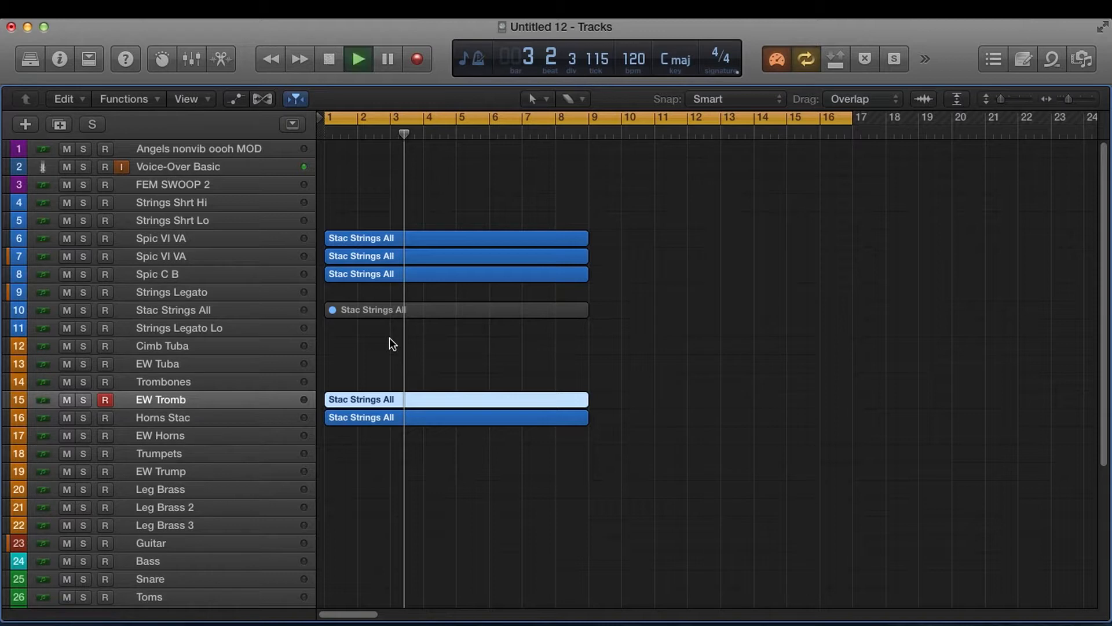
key(Return)
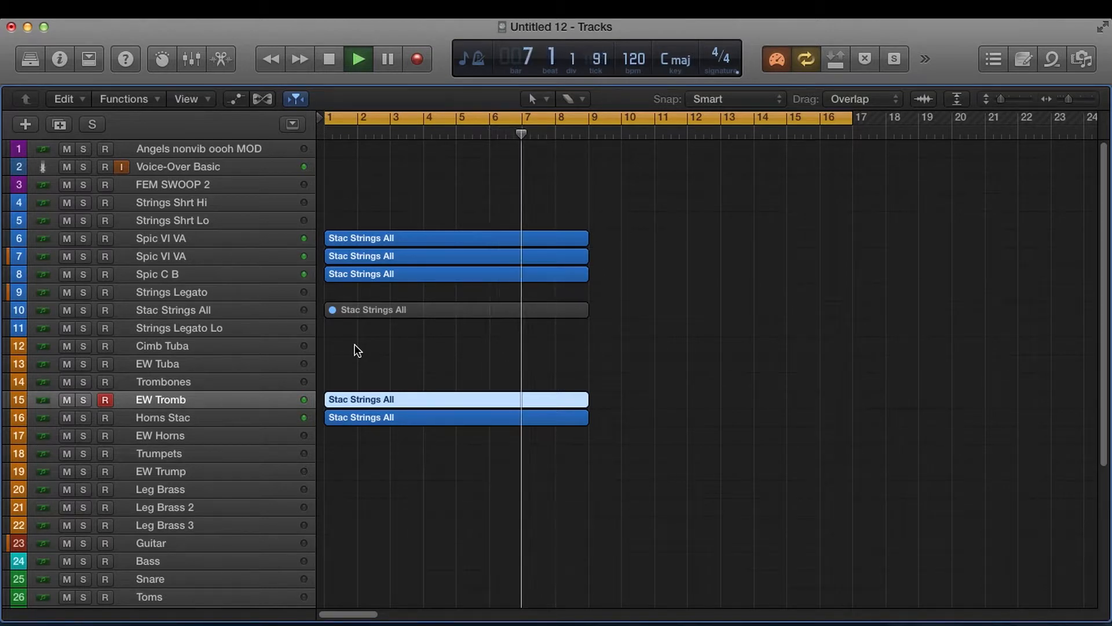
key(space)
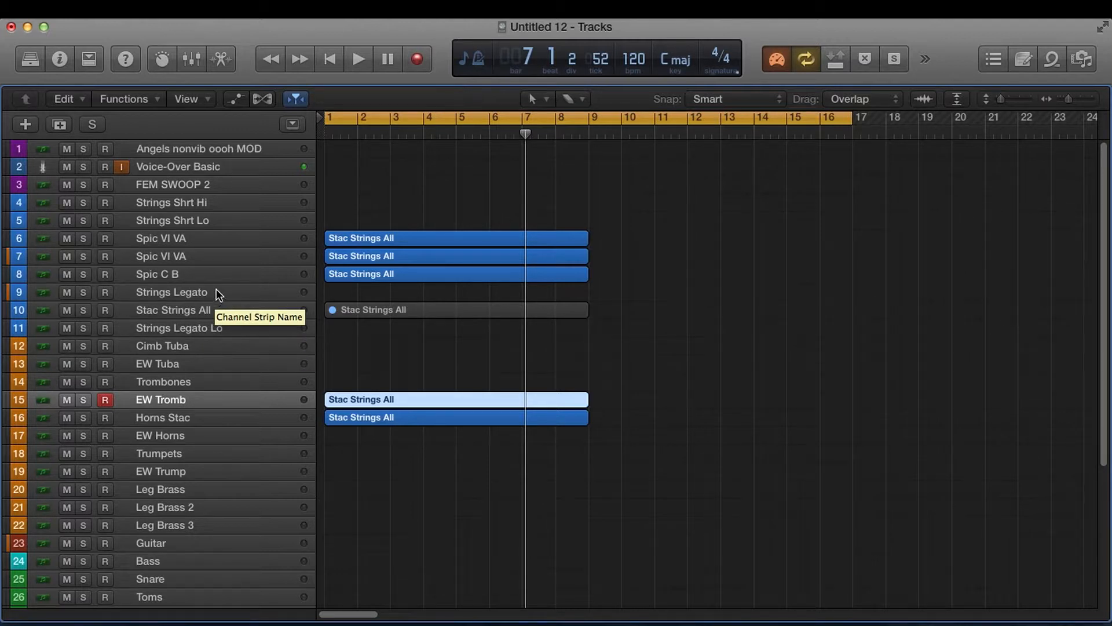
Step: Select the Strings Legato track (track 9), record a trial melody take on it and discard the recorded region
click(199, 293)
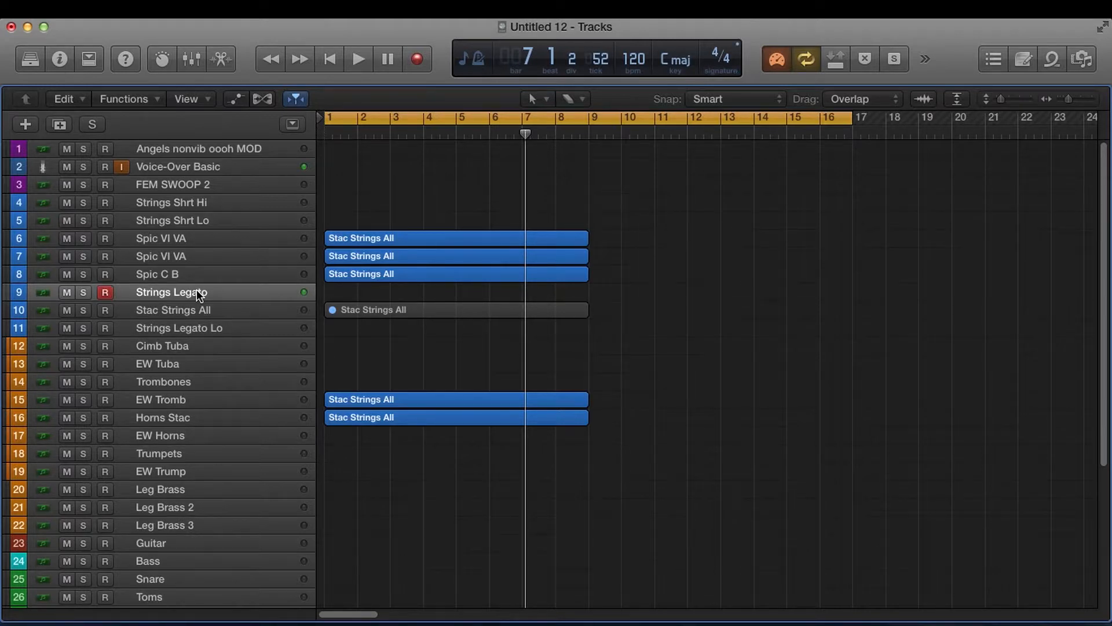
key(r)
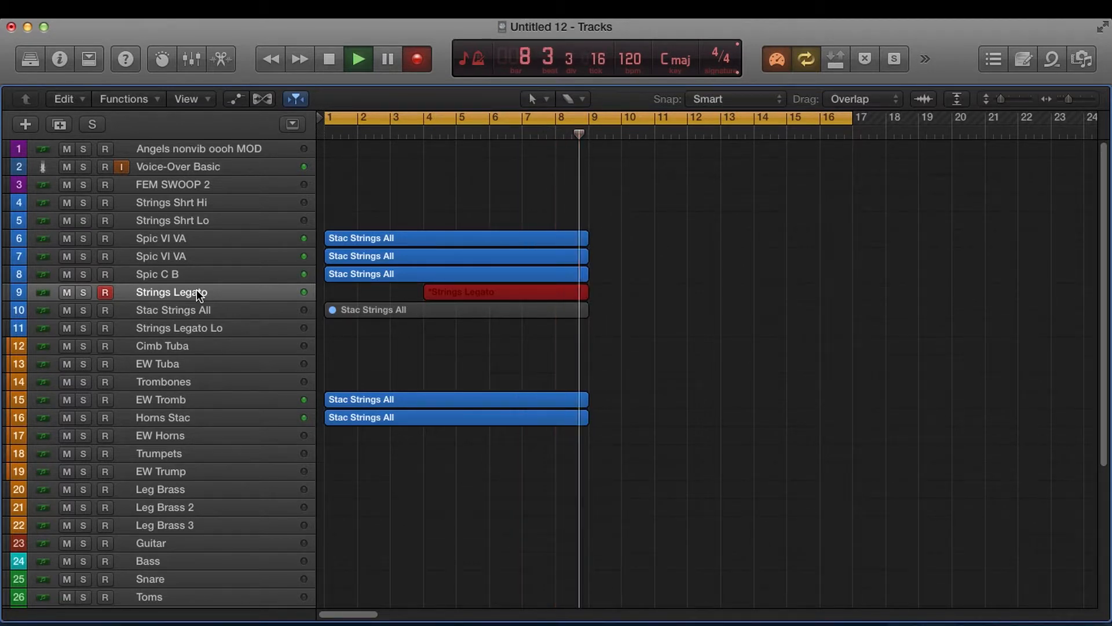
key(space)
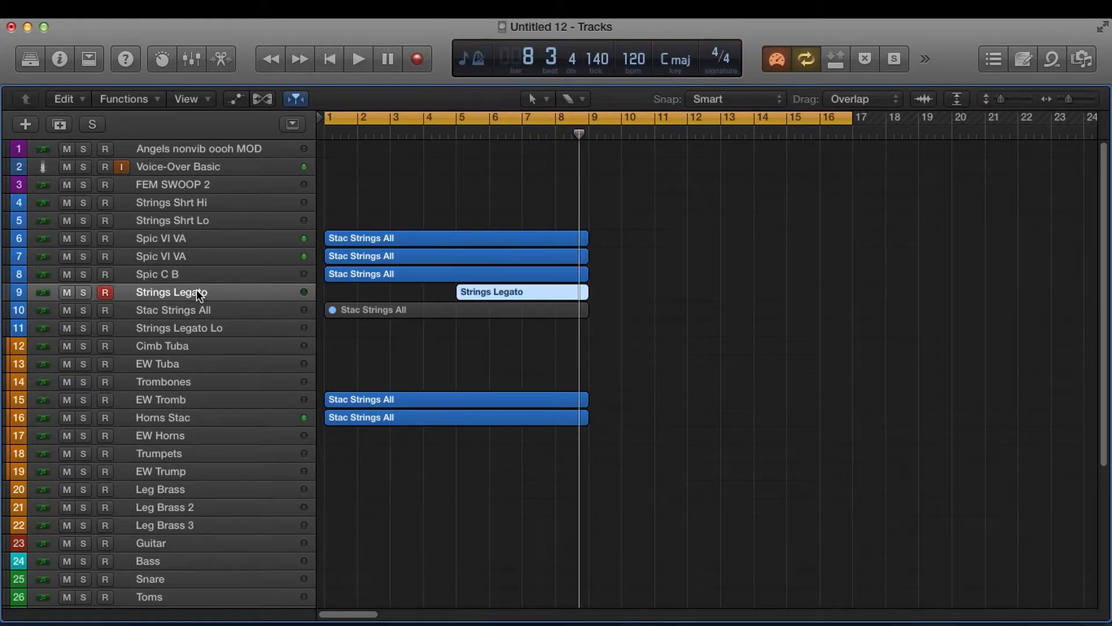
key(Delete)
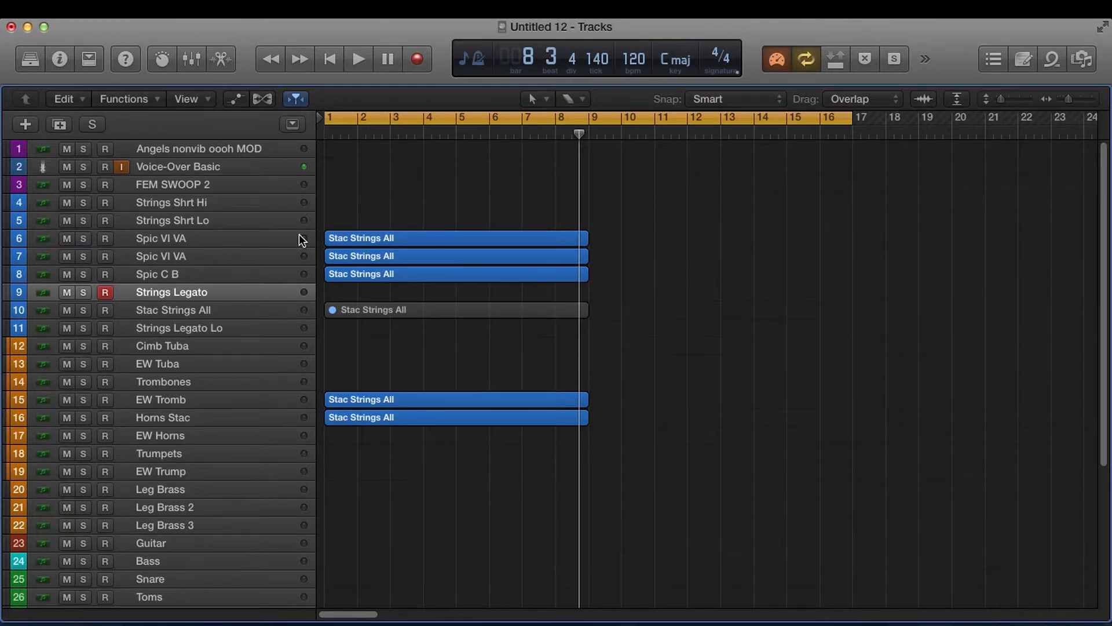
Step: Record a legato melody on the Strings Legato track over bars 5 to 8
key(Return)
key(r)
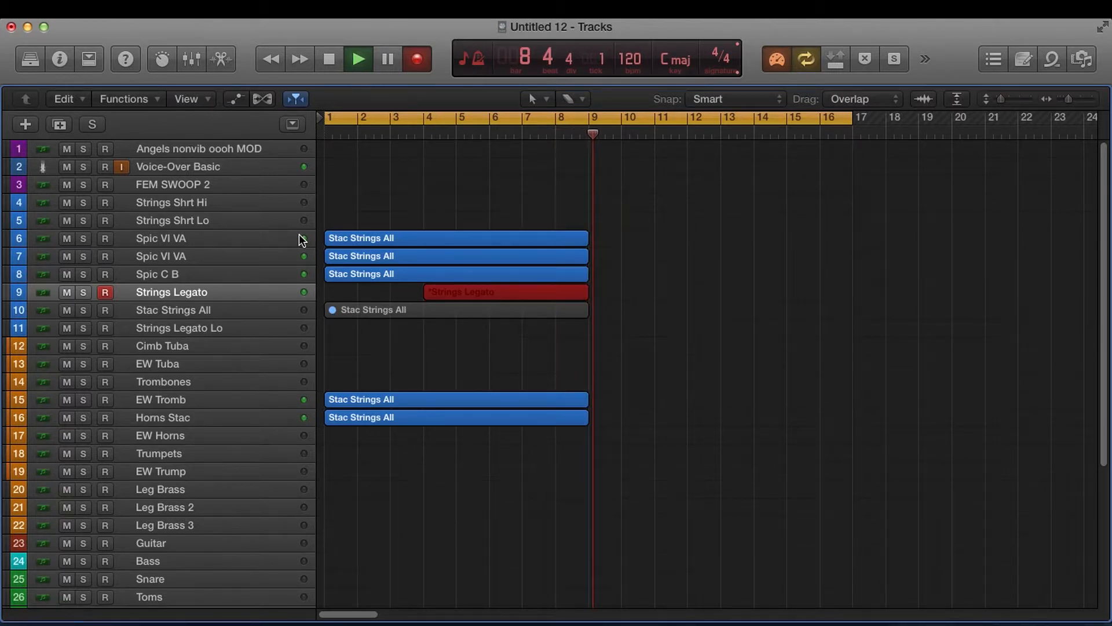
key(space)
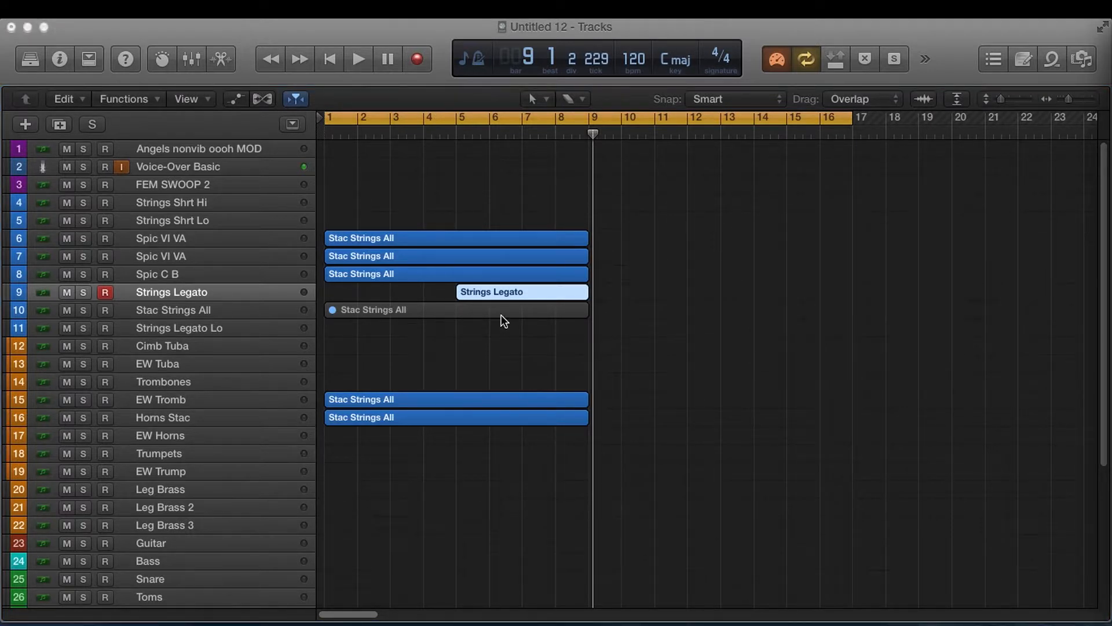
Step: Quantize all notes of the recorded Strings Legato region to 1/8 Note
key(2)
click(584, 307)
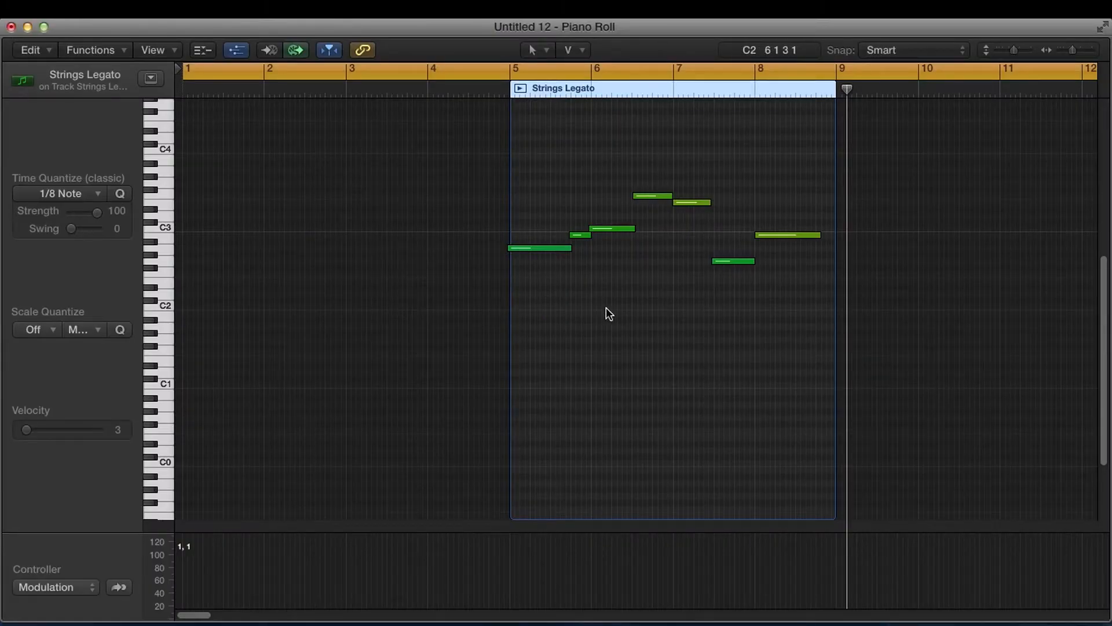
key(super+a)
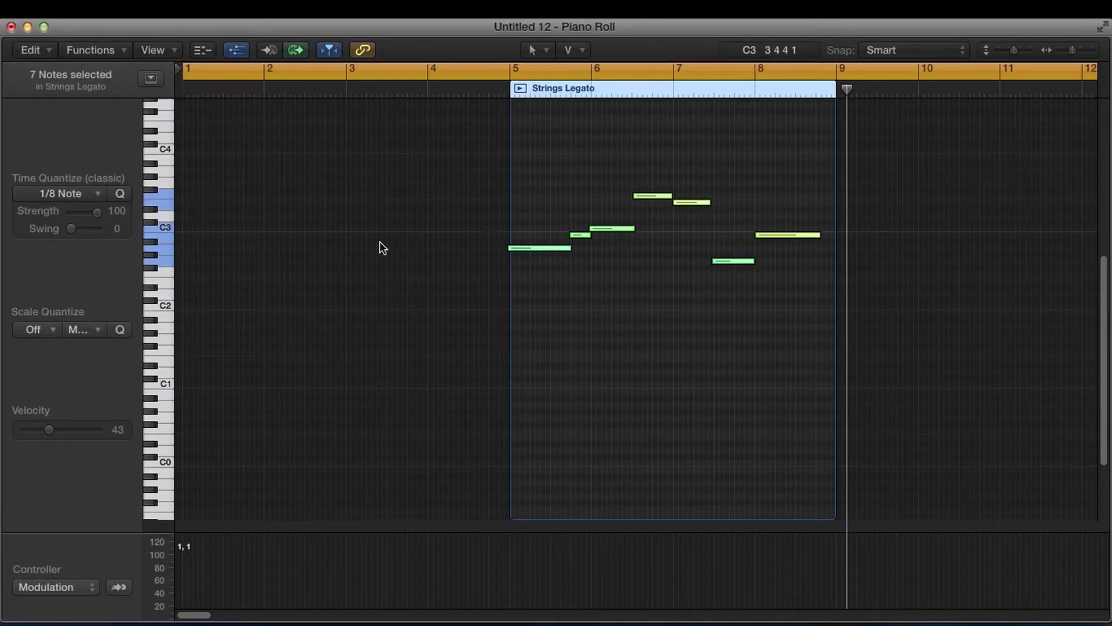
click(118, 195)
key(1)
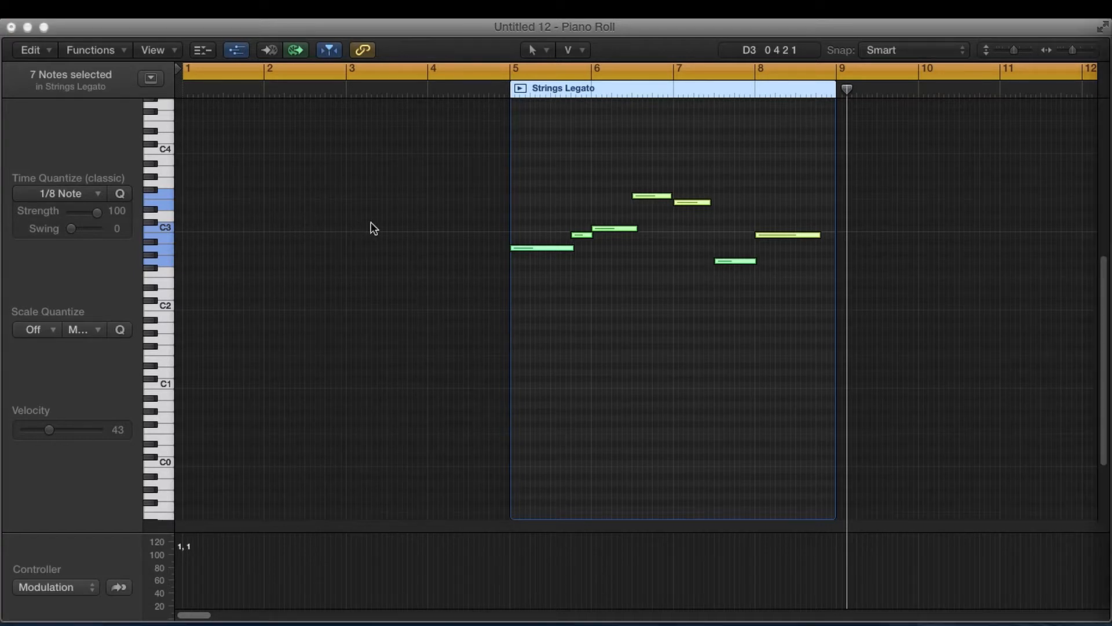
Step: Return to the Tracks window and play back the arrangement from bar 4 with the quantized legato melody
key(1)
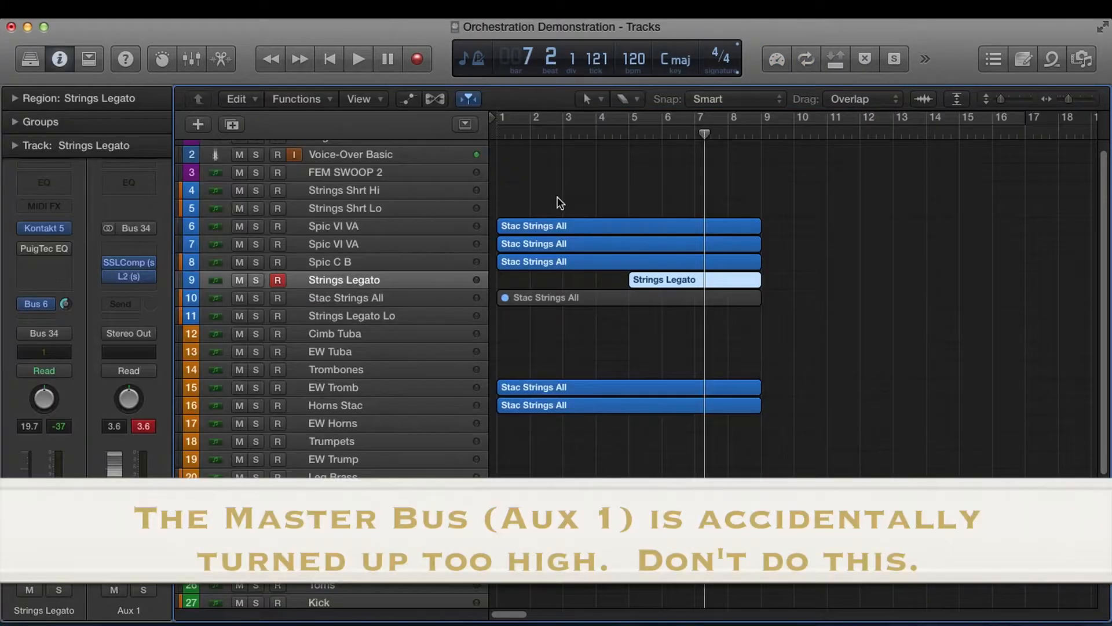
key(comma)
key(comma)
key(comma)
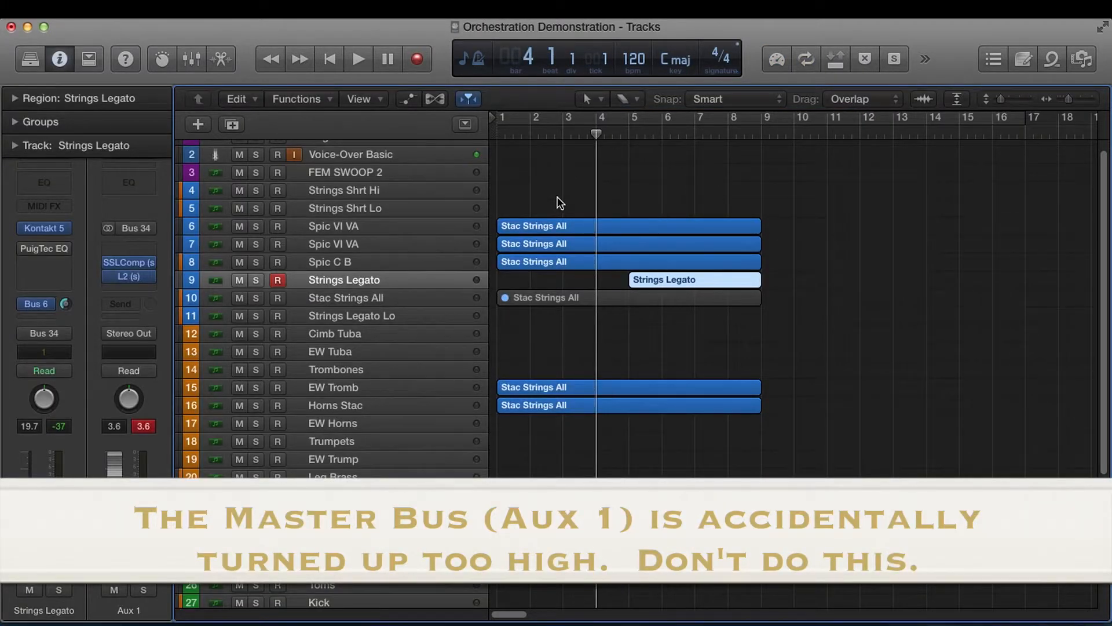
key(space)
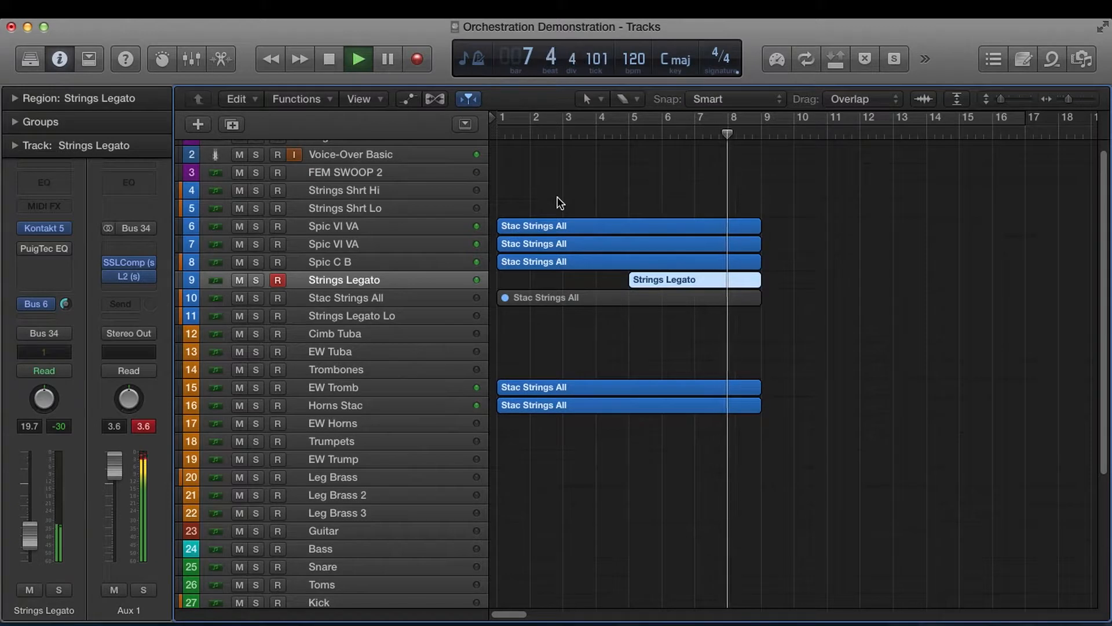
key(space)
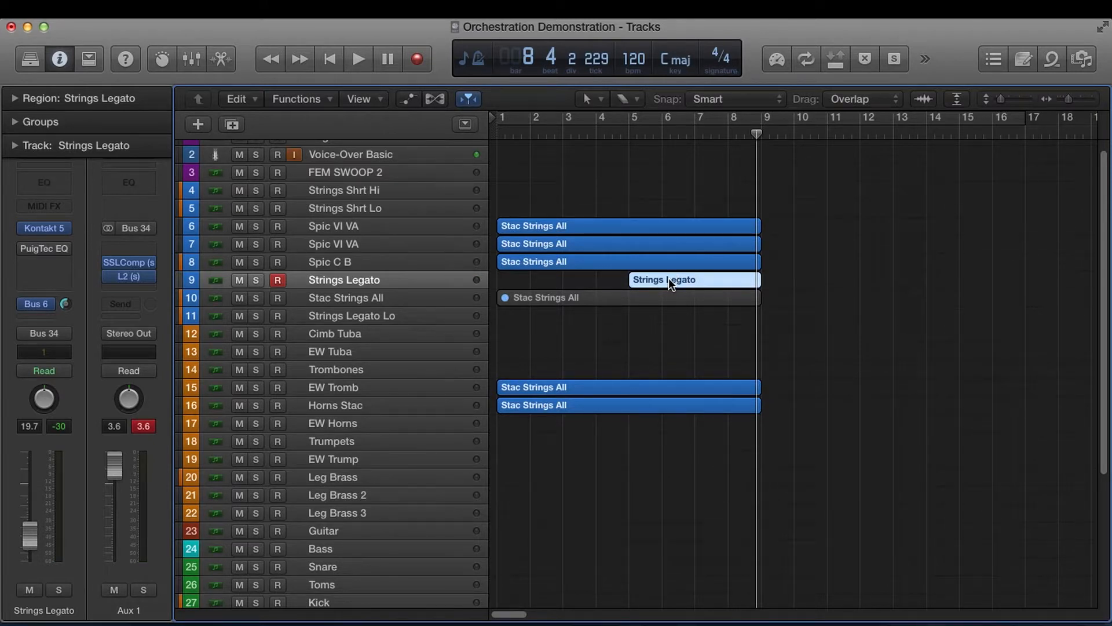
Step: Copy the Strings Legato region to the Trumpets track (track 18) at bar 5 and mute the original on track 9
drag(668, 280, 657, 447)
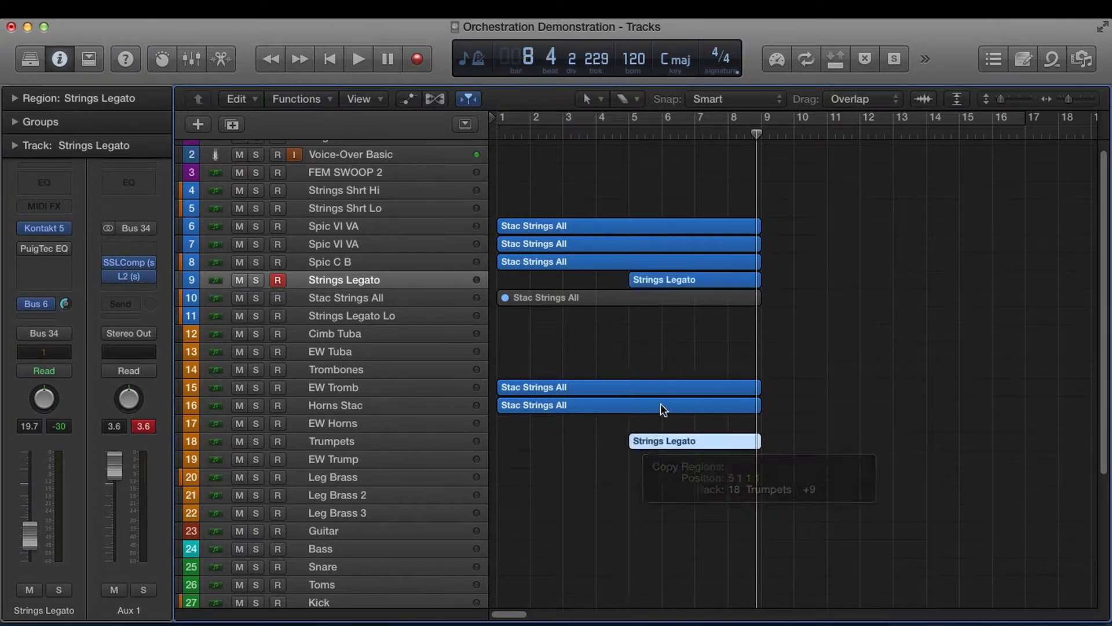
click(627, 134)
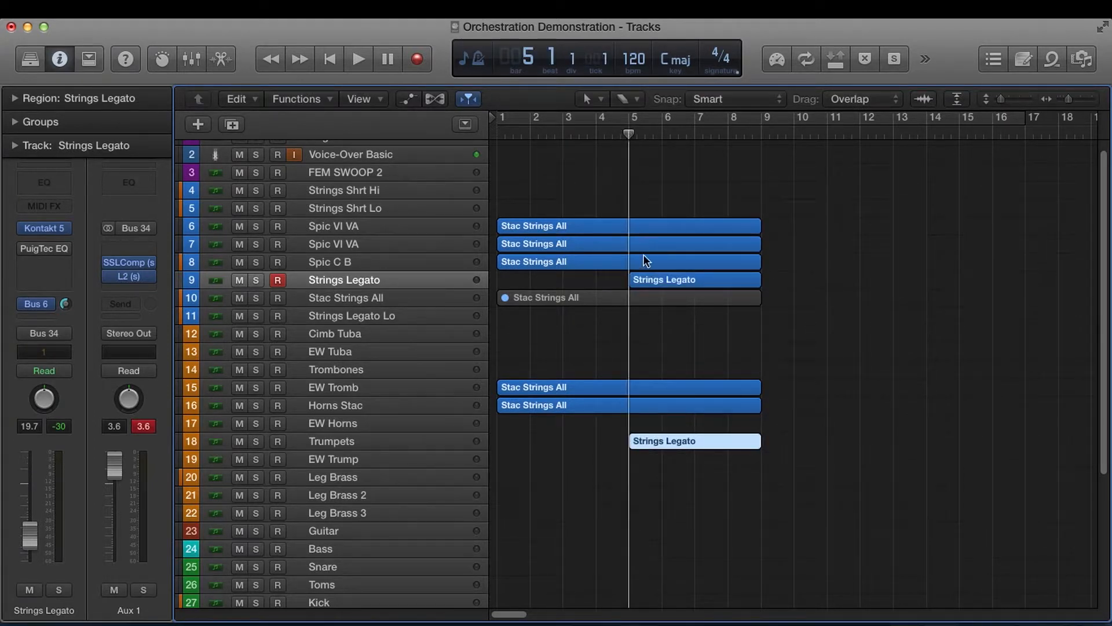
click(665, 279)
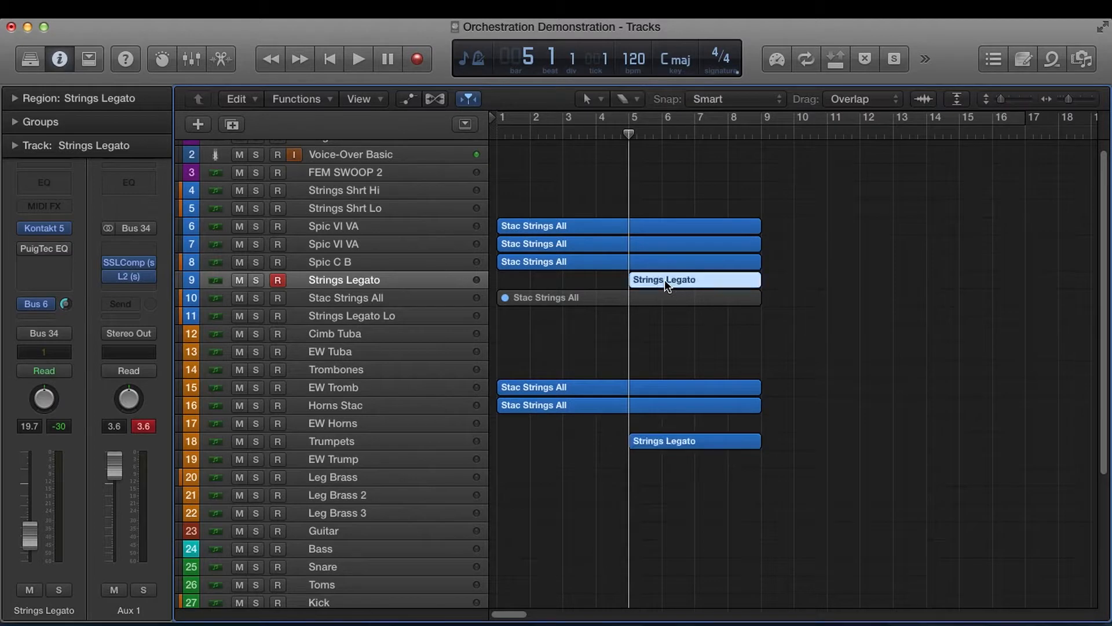
key(ctrl+m)
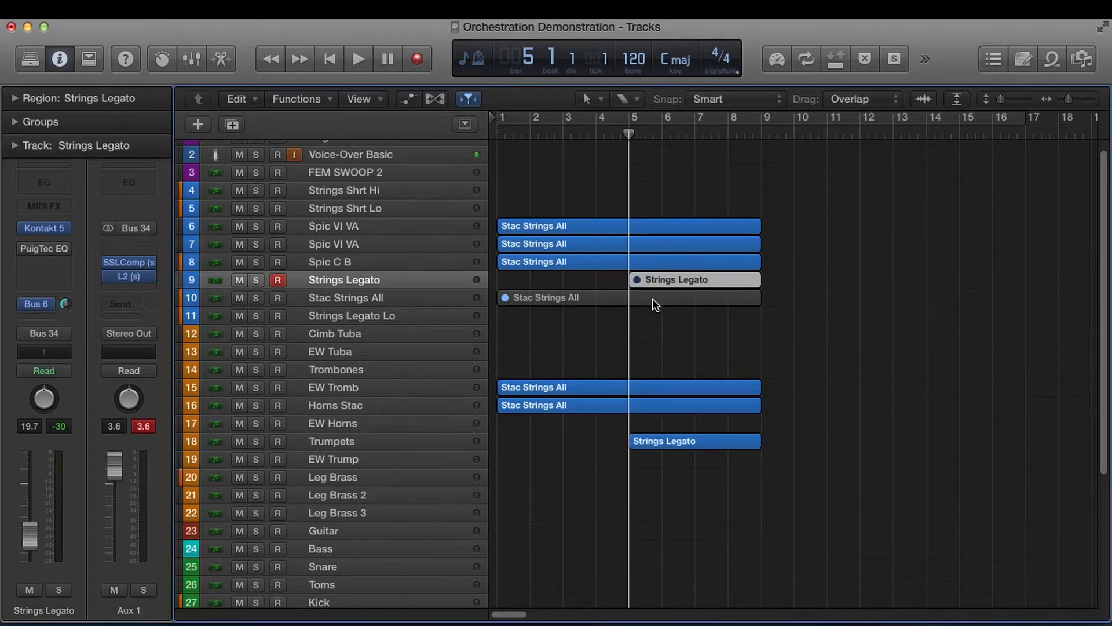
Step: Play back the arrangement from bar 5 with the Trumpets track selected to audition the copied melody
key(space)
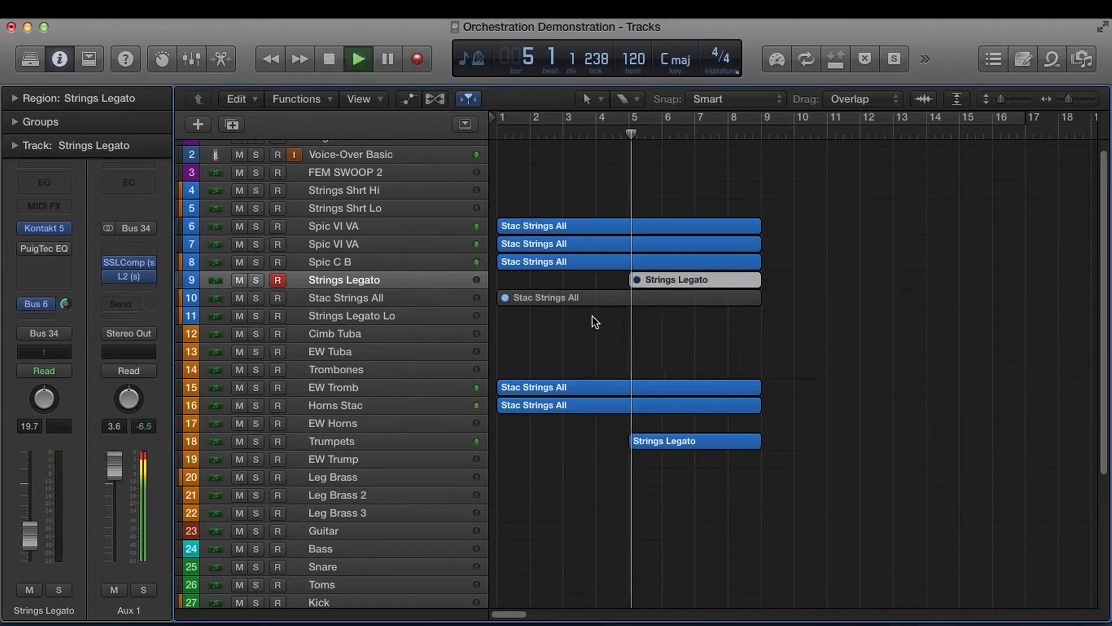
click(416, 436)
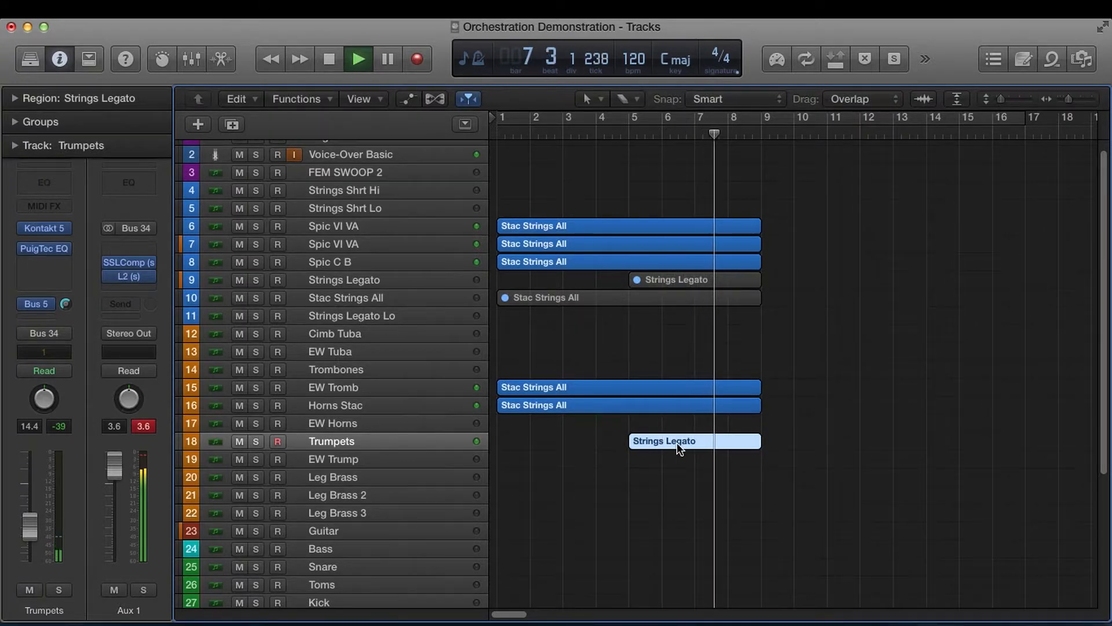
key(space)
Step: Move the copied melody region from Trumpets to the Leg Brass track (track 20) and audition it from bar 5
drag(677, 443, 676, 481)
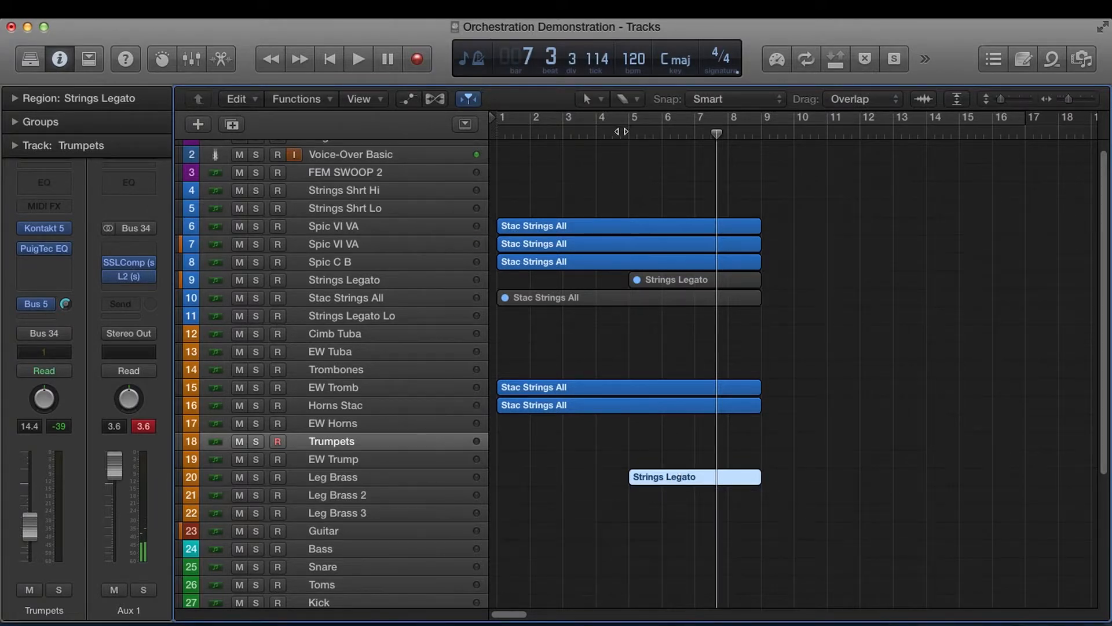
click(623, 136)
key(space)
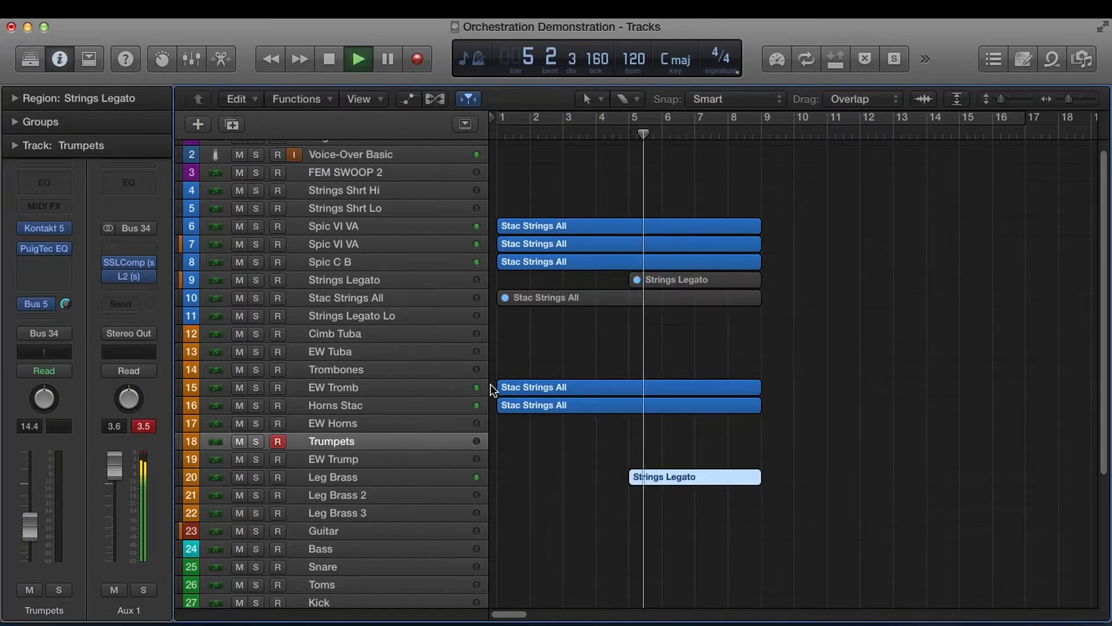
click(411, 471)
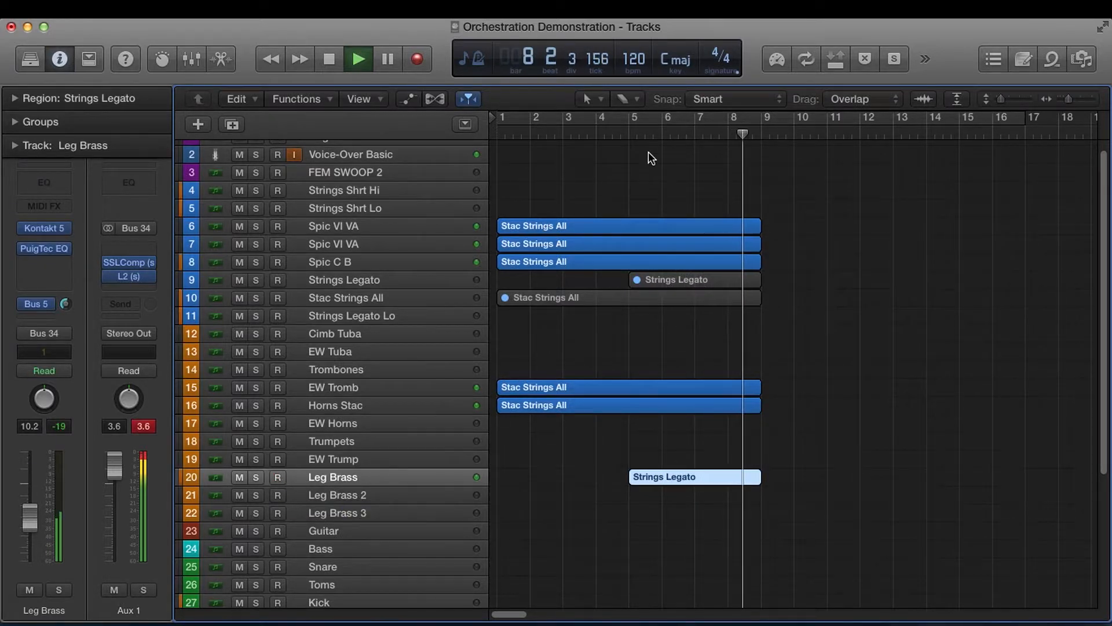
key(space)
Step: Replay from bar 5 and lower the Leg Brass channel volume to -14.0 dB
click(624, 133)
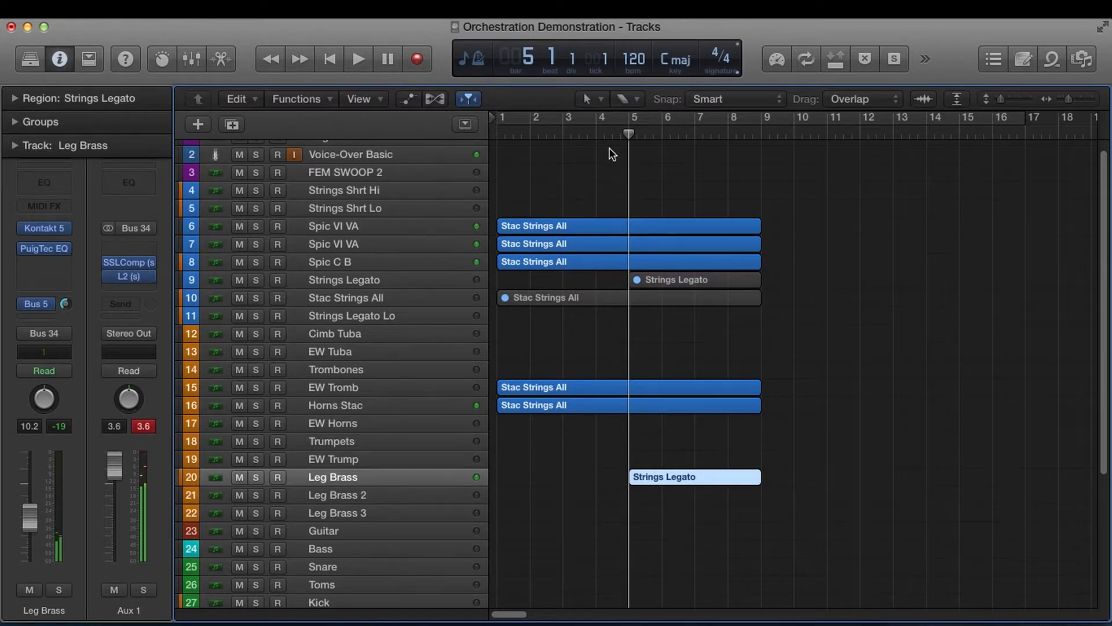
key(space)
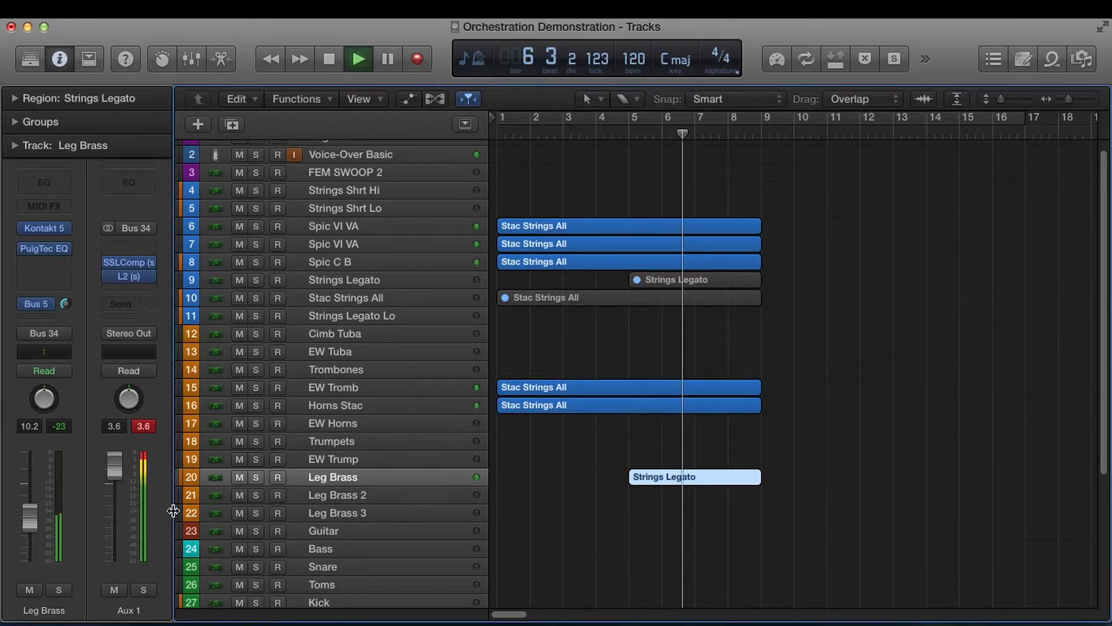
drag(41, 519, 35, 536)
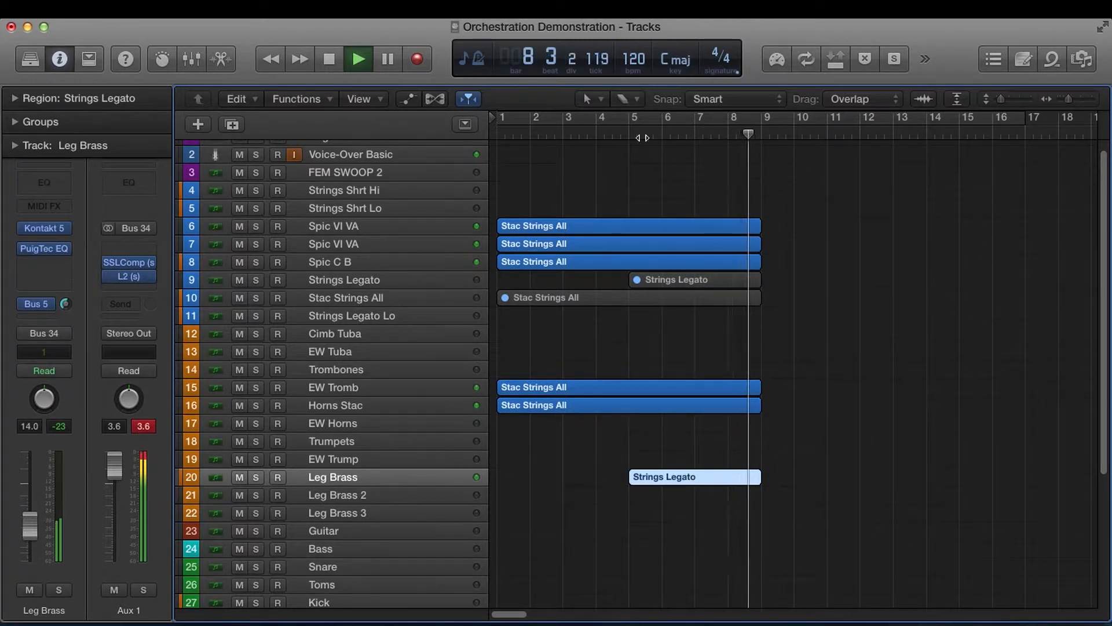
click(623, 133)
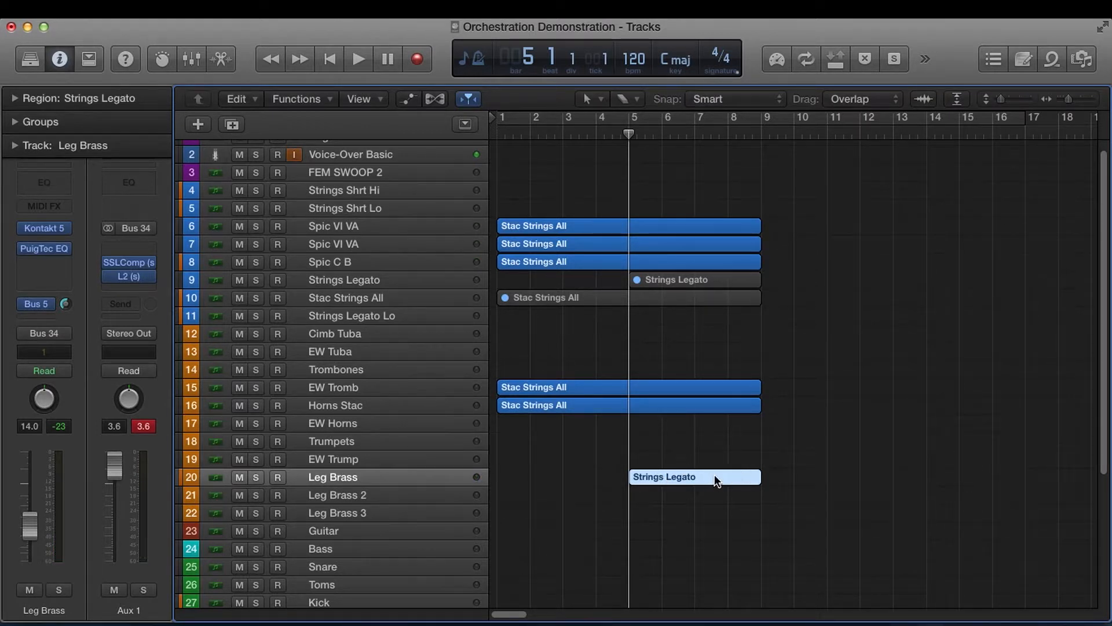
Step: Unmute the Strings Legato region on track 9 and play it with the Leg Brass melody from bar 4, beat 3
click(666, 275)
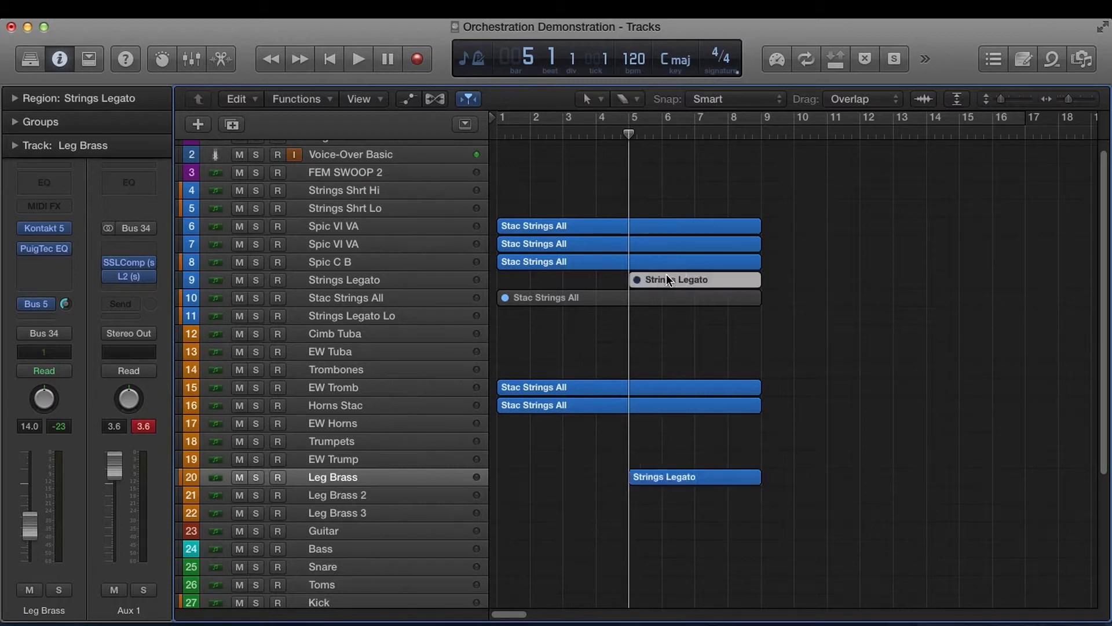
click(613, 133)
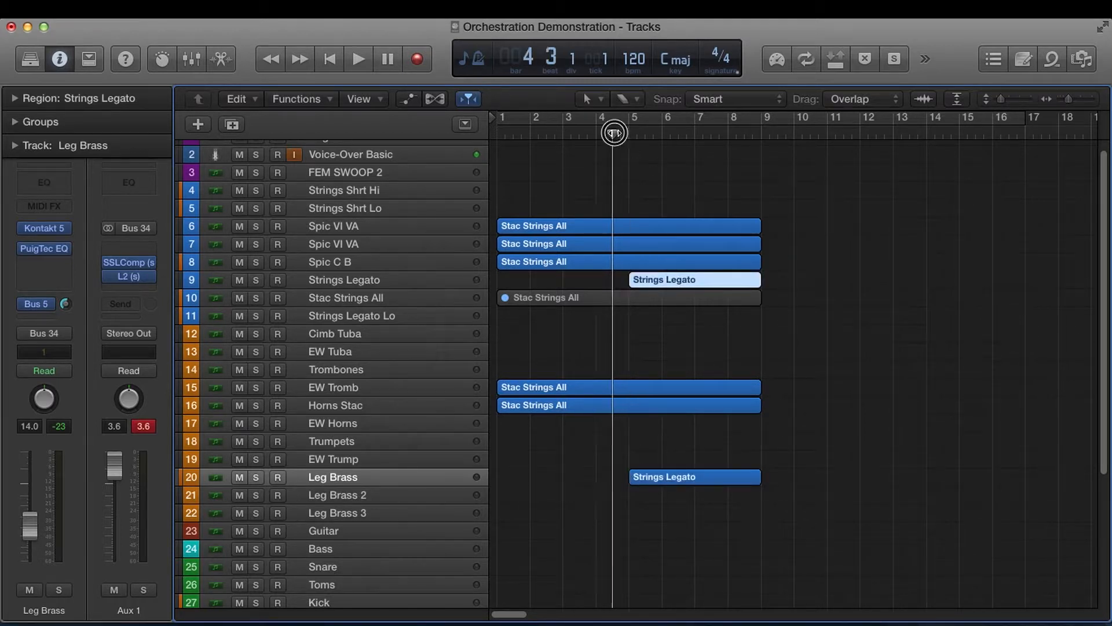
key(space)
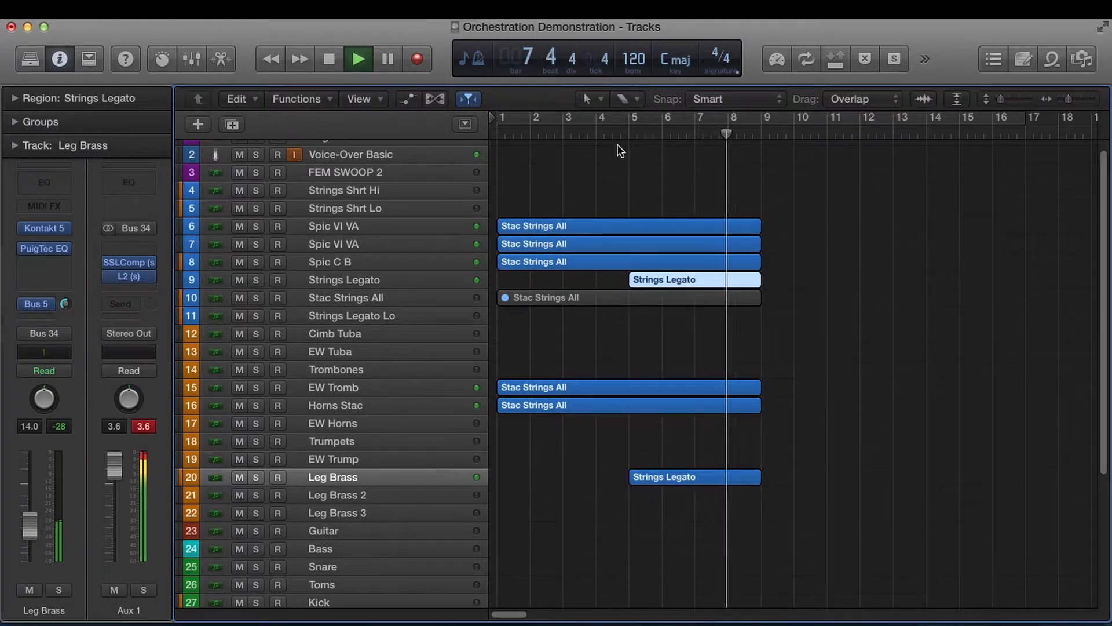
key(space)
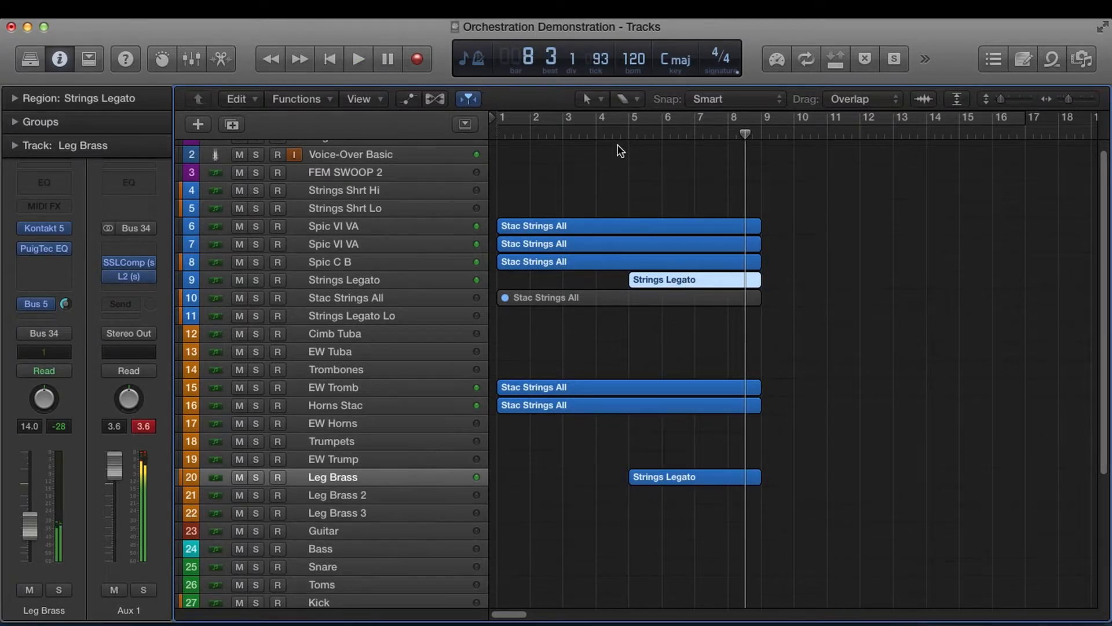
Step: Play back the full arrangement from bar 1 and turn on the cycle area over bars 1 to 16
drag(662, 135, 651, 135)
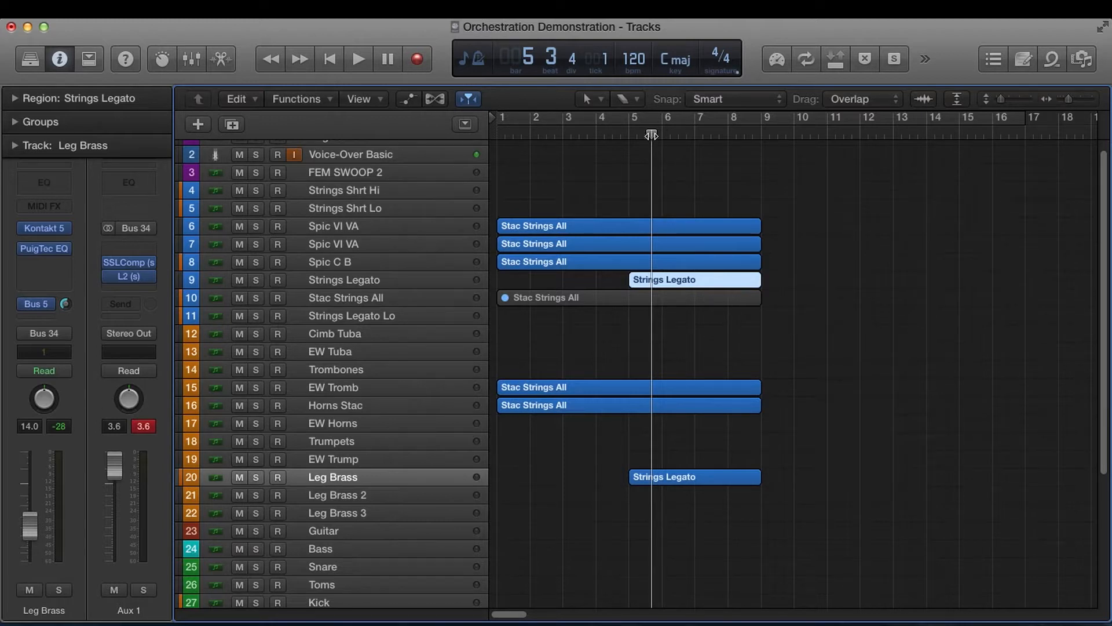
key(Return)
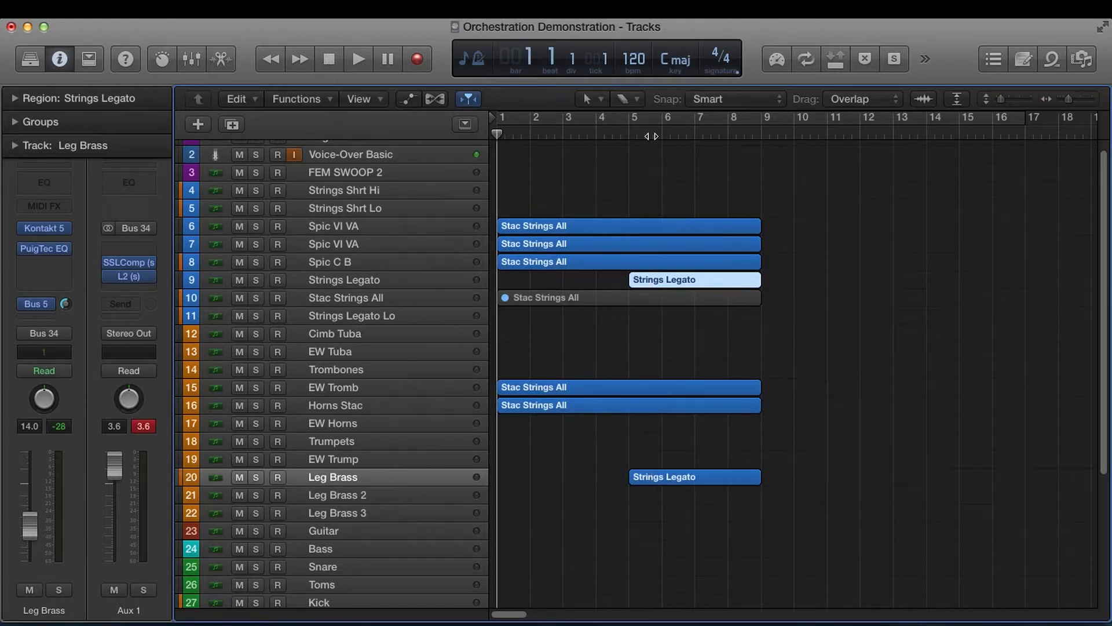
key(space)
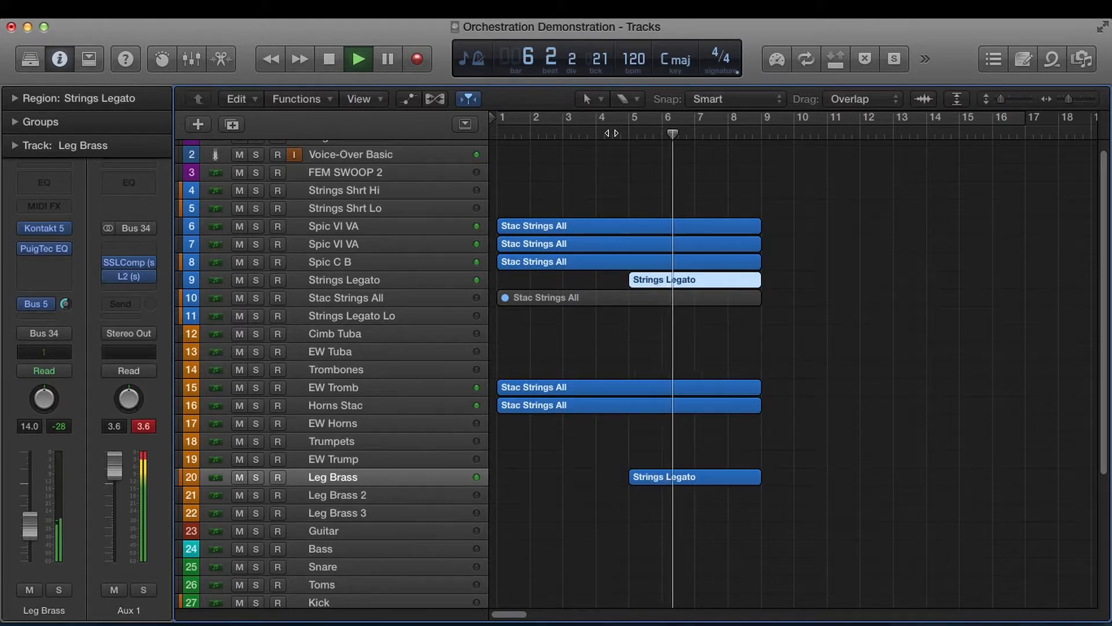
key(space)
click(679, 120)
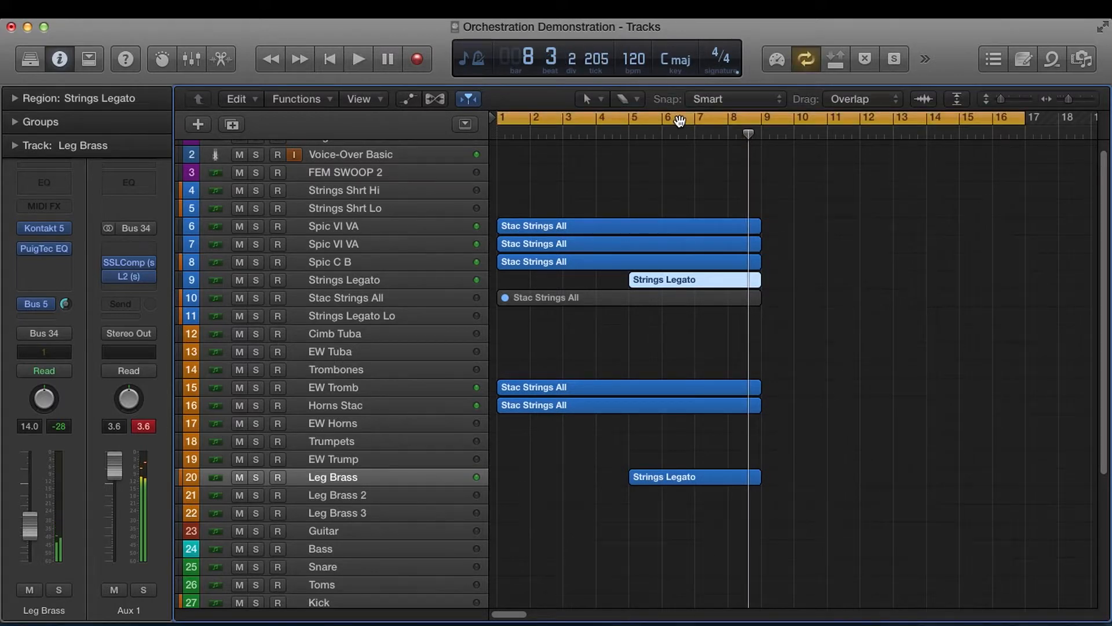
Step: Select the Gran Cassa track (track 28), lower its volume to -12.4 dB and record a drum part over bars 1 to 8
scroll(554, 275, up, 1)
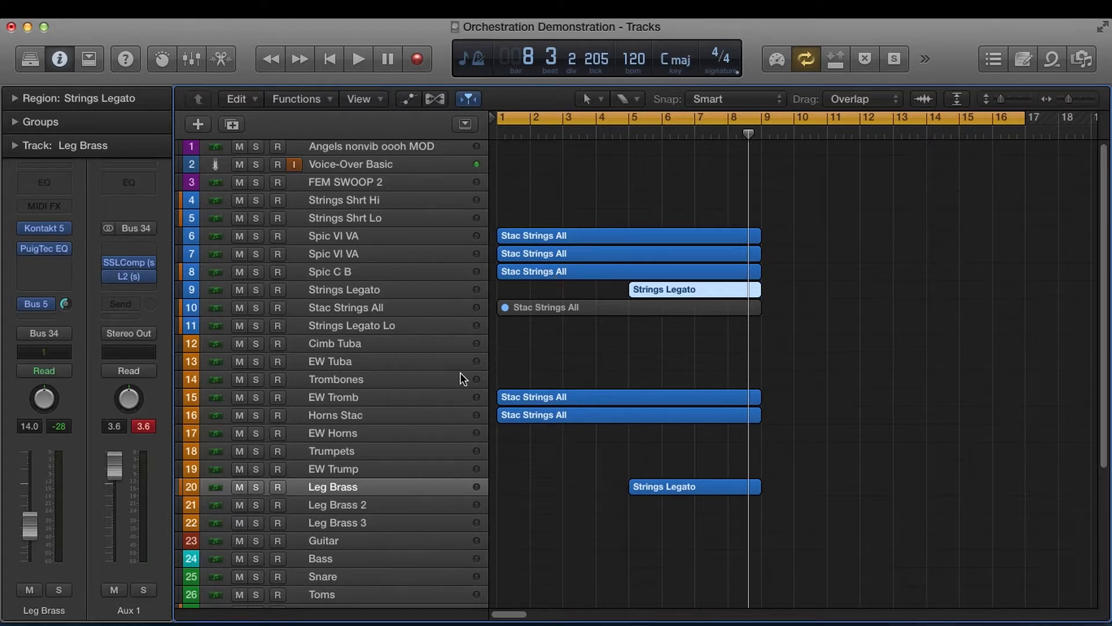
scroll(460, 373, down, 10)
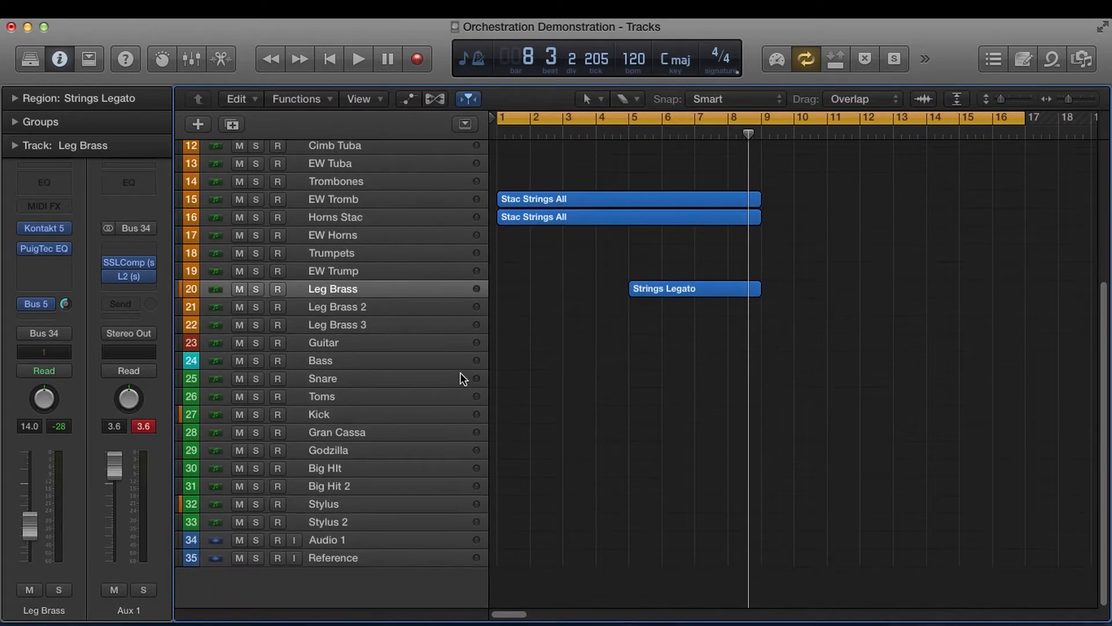
scroll(460, 373, up, 10)
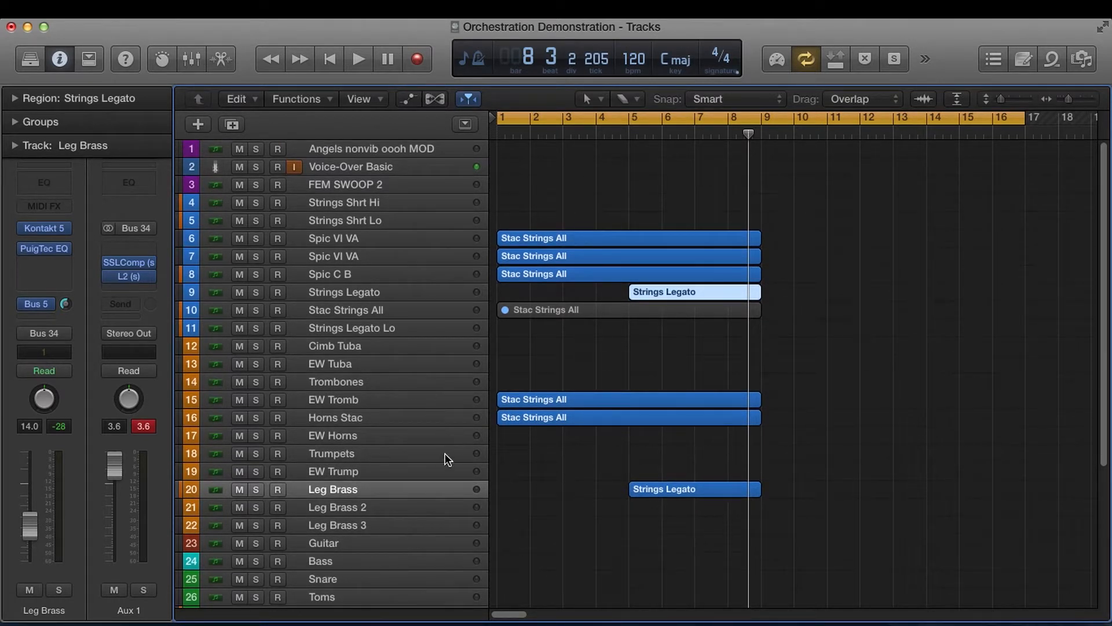
scroll(440, 443, down, 1)
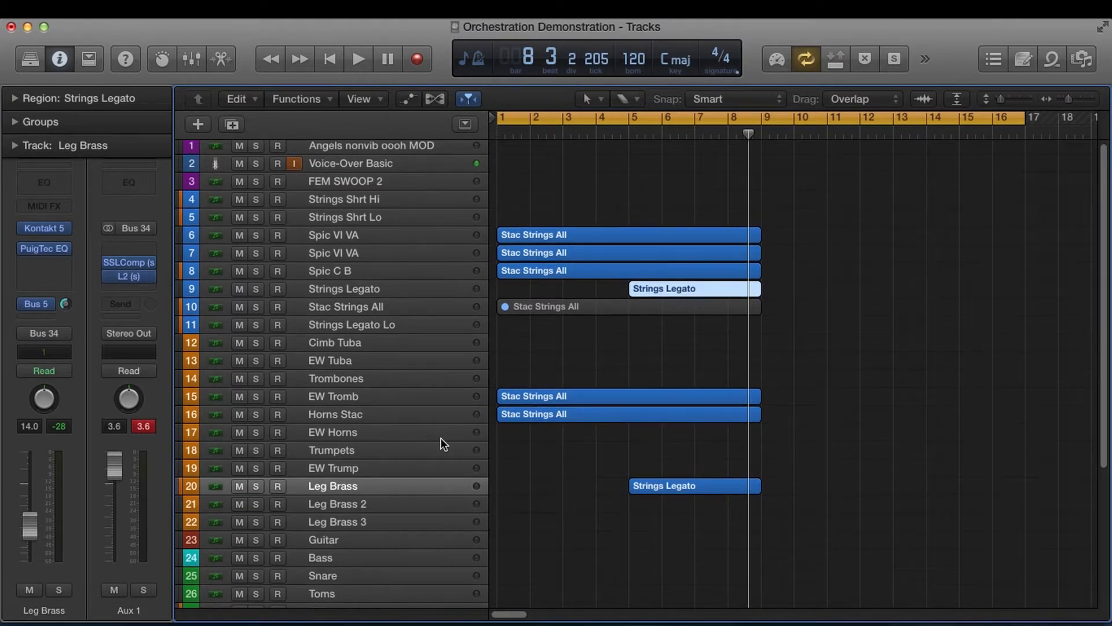
scroll(441, 439, down, 4)
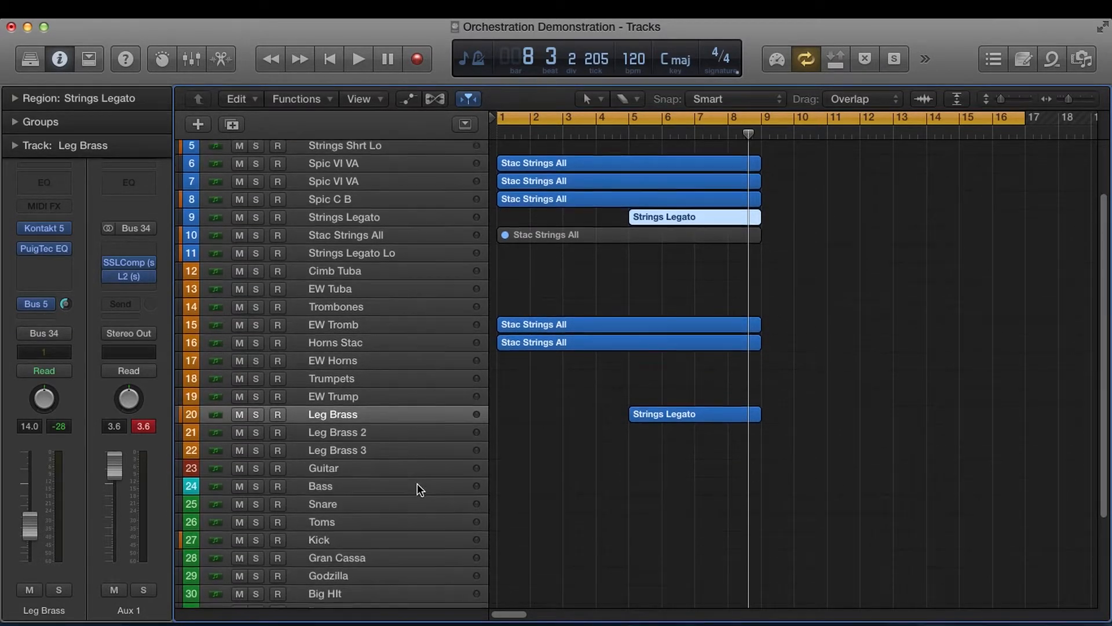
scroll(418, 483, down, 4)
scroll(414, 489, down, 1)
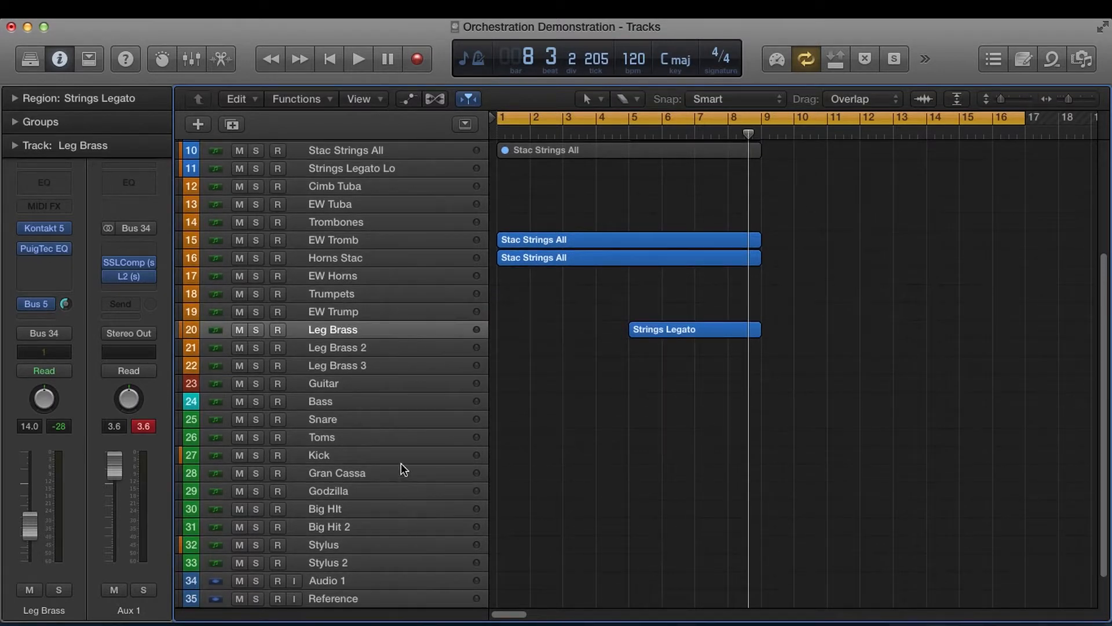
click(394, 472)
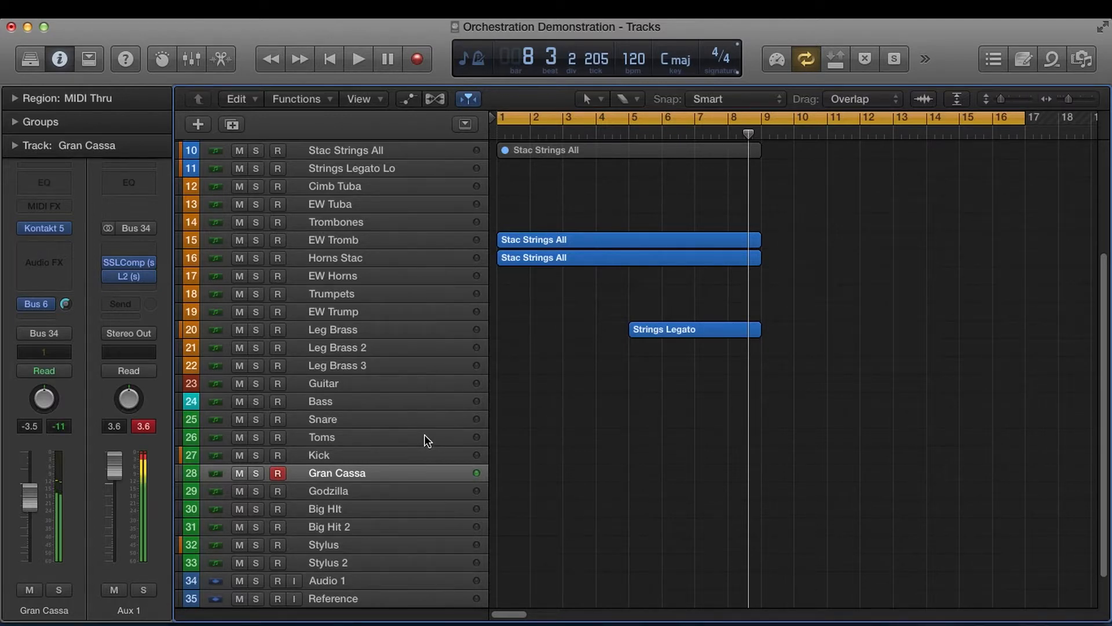
drag(27, 495, 26, 540)
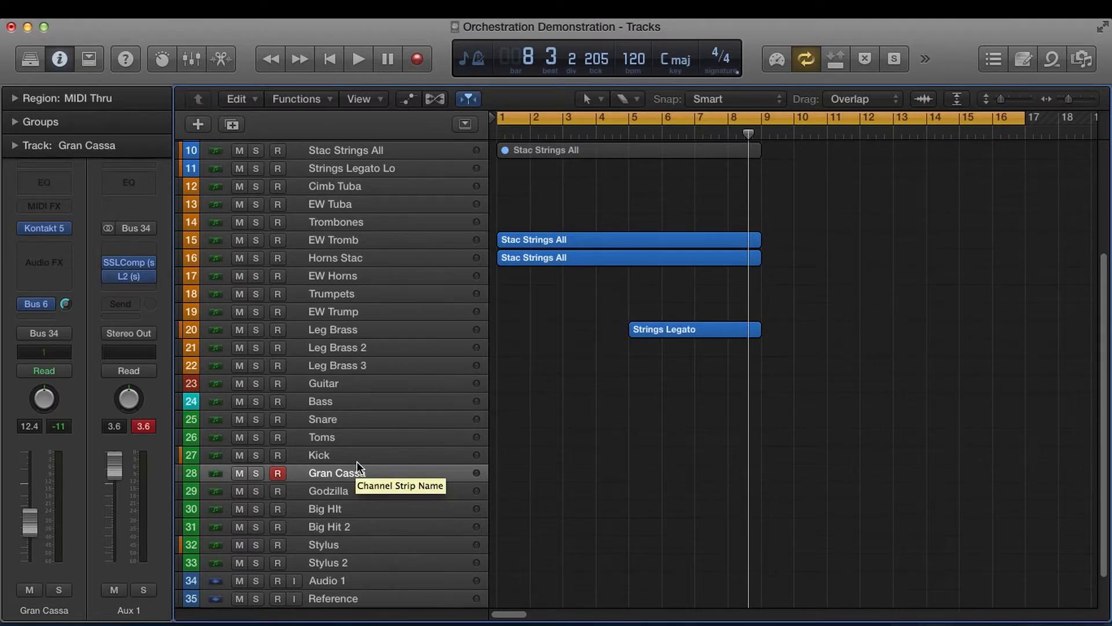
key(r)
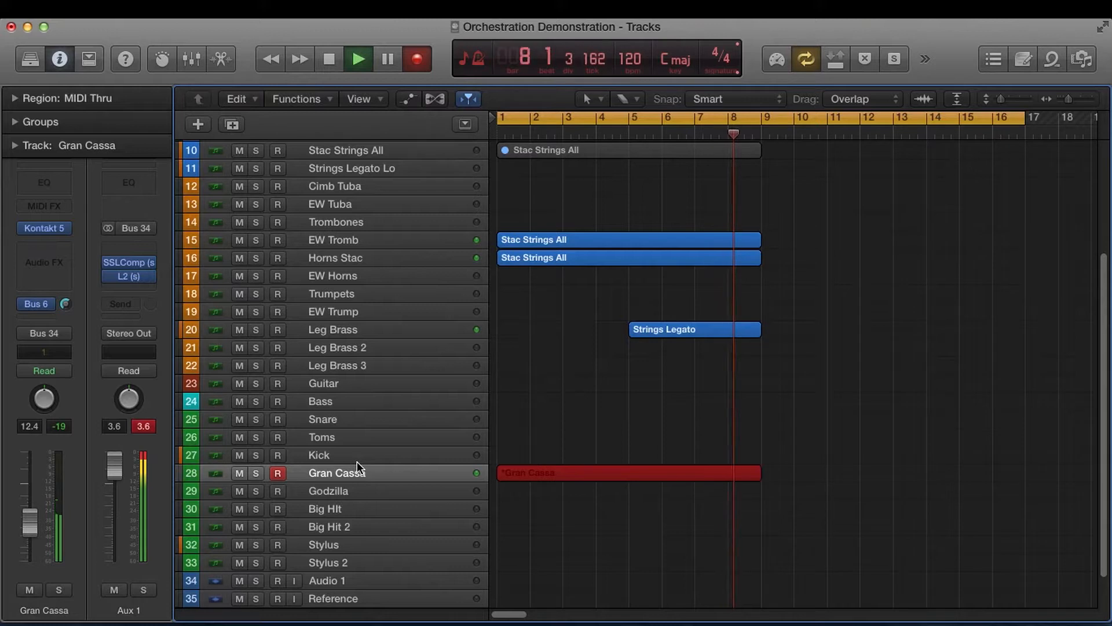
key(space)
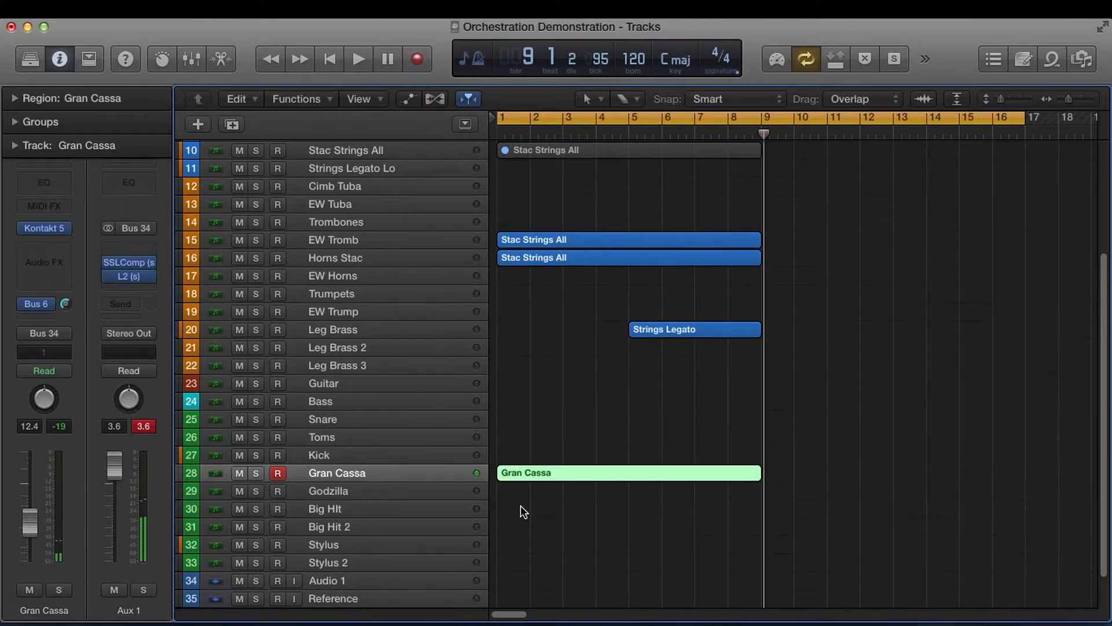
Step: Quantize all notes in the Gran Cassa region to 1/8 notes and disarm the Gran Cassa track
double_click(544, 474)
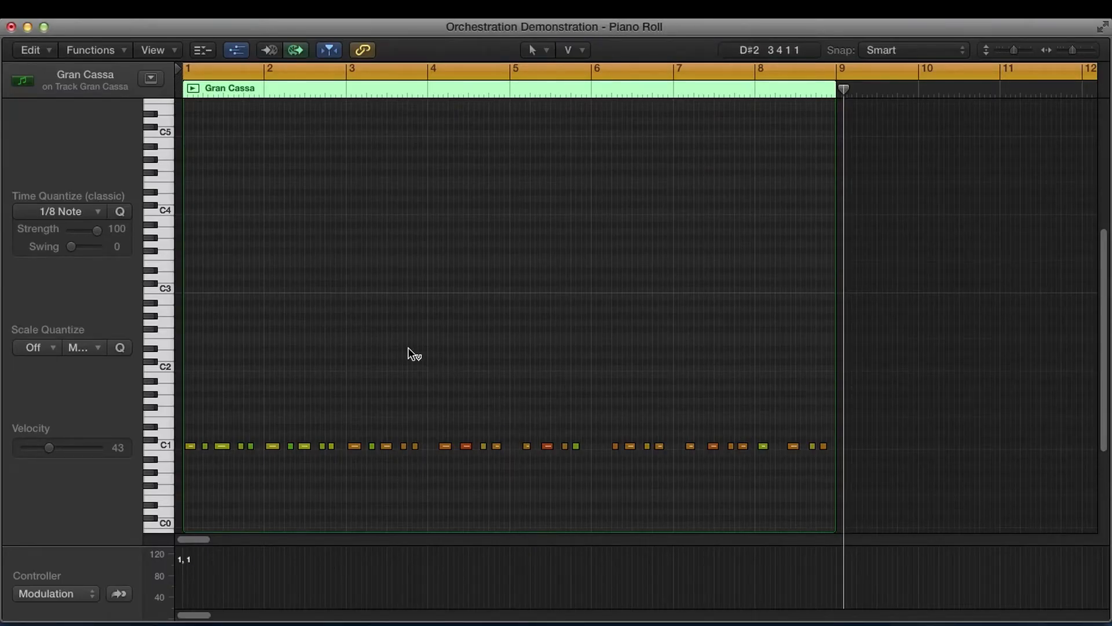
key(super+a)
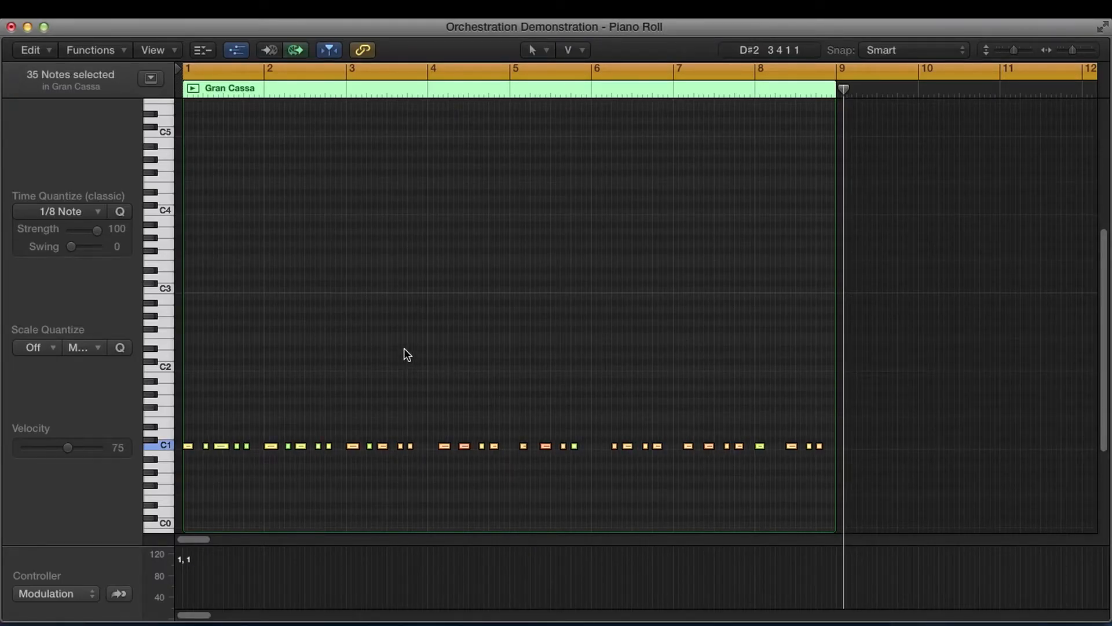
key(1)
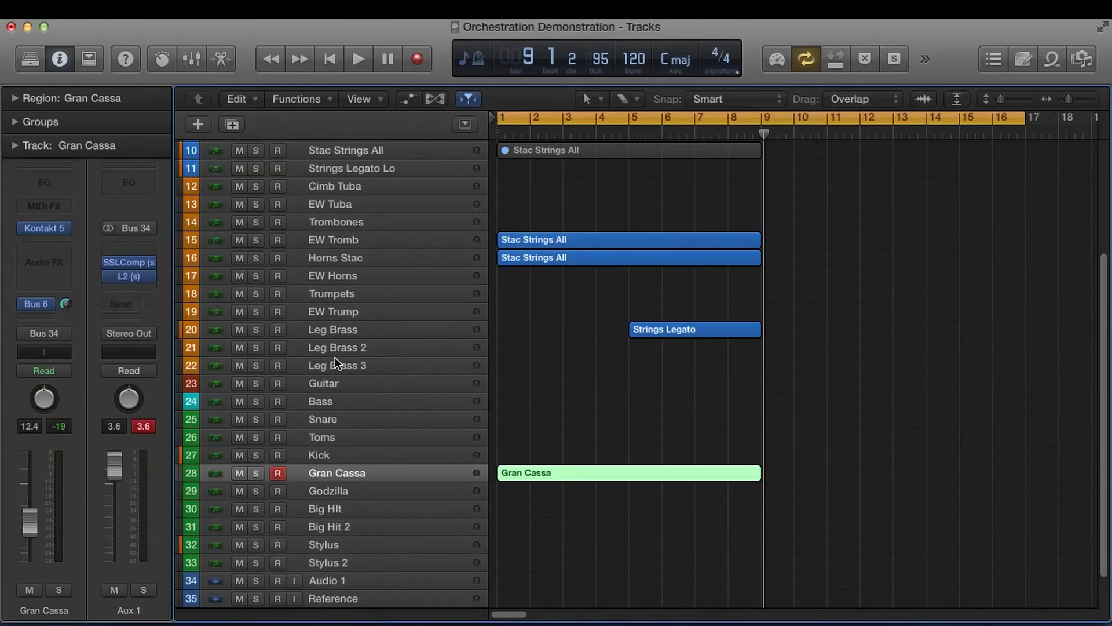
click(279, 473)
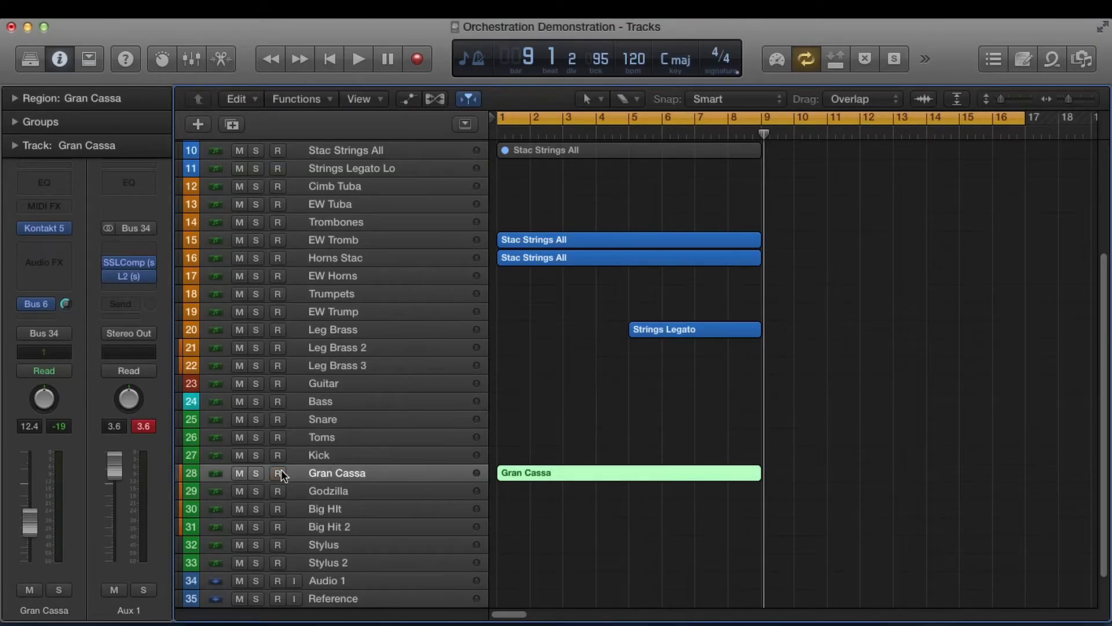
Step: Play back the arrangement from bar 1 and lower the Gran Cassa channel volume to -14.8 dB
key(space)
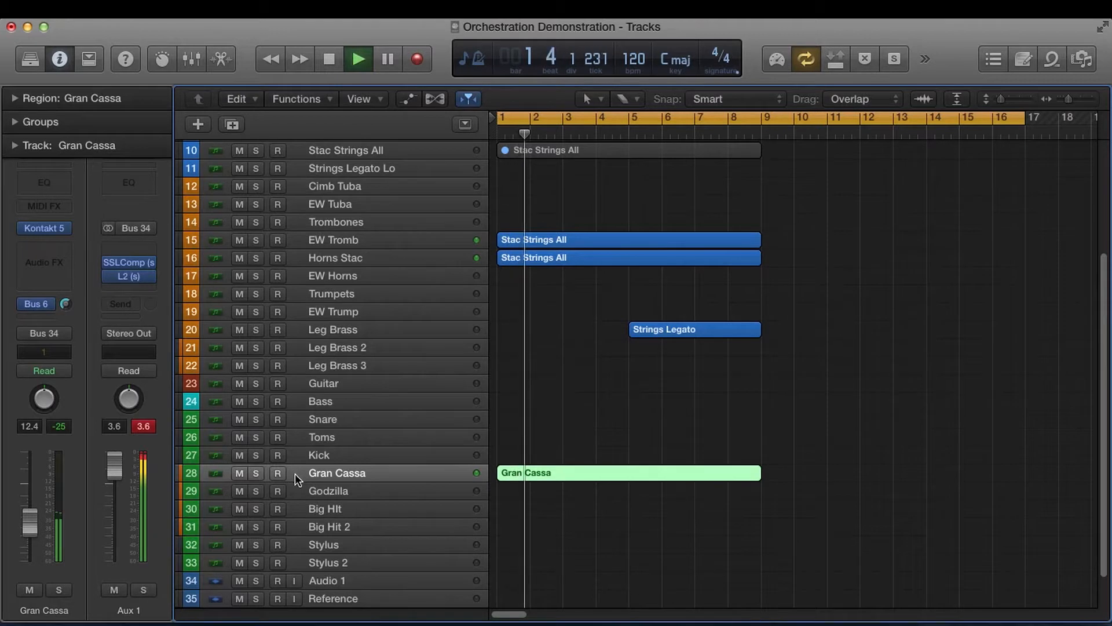
click(28, 527)
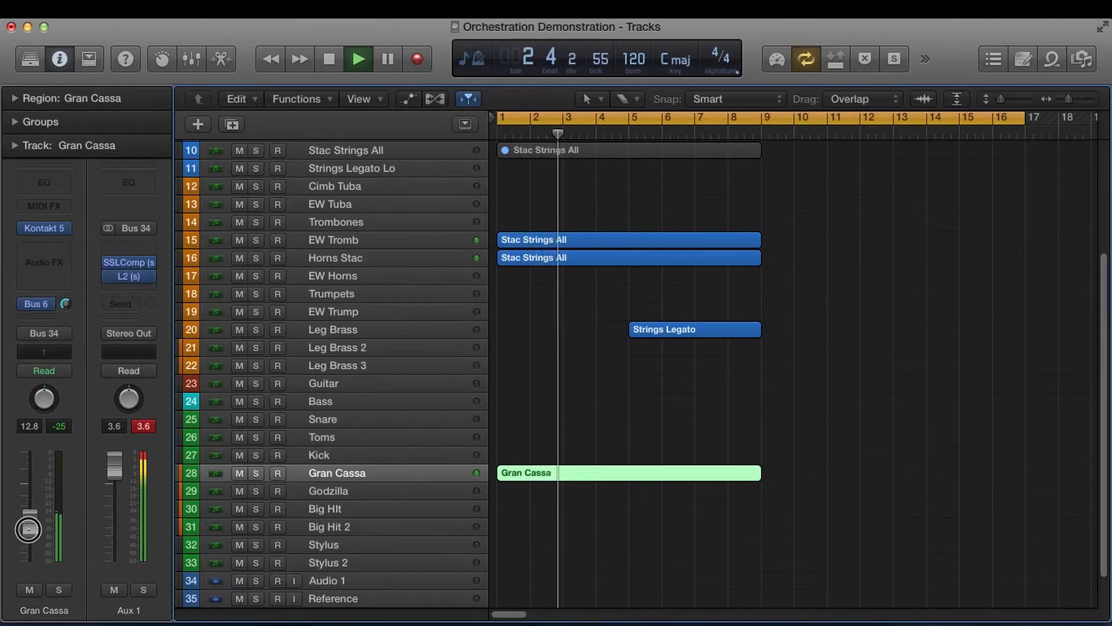
drag(28, 528, 27, 535)
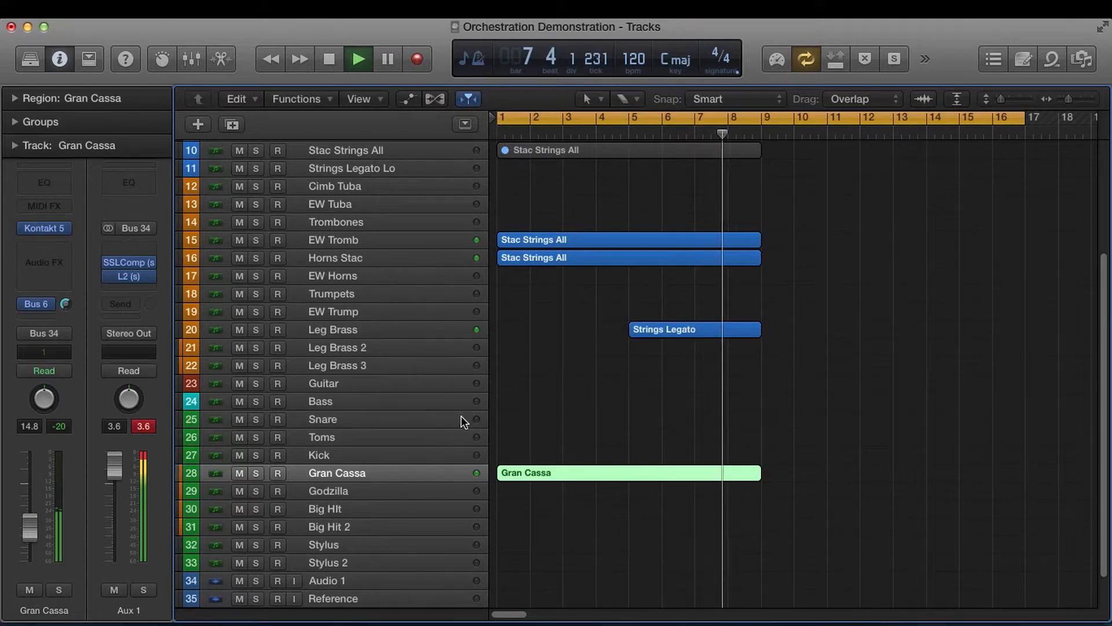
key(space)
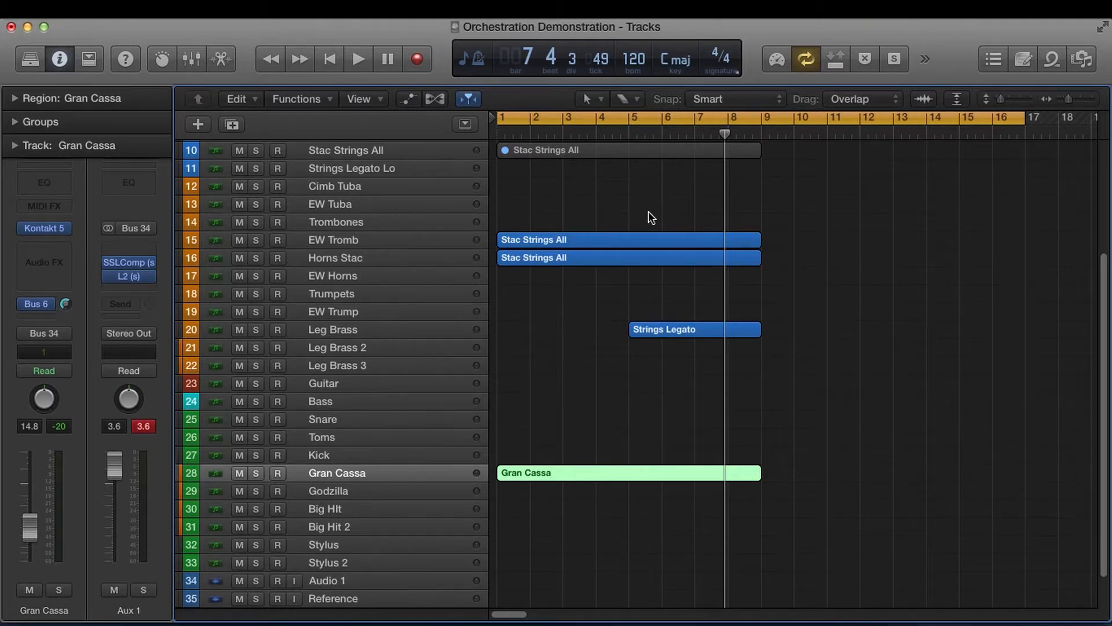
Step: Mute the EW Tromb, Horns Stac and Leg Brass regions and play the Gran Cassa with the strings
drag(656, 198, 598, 344)
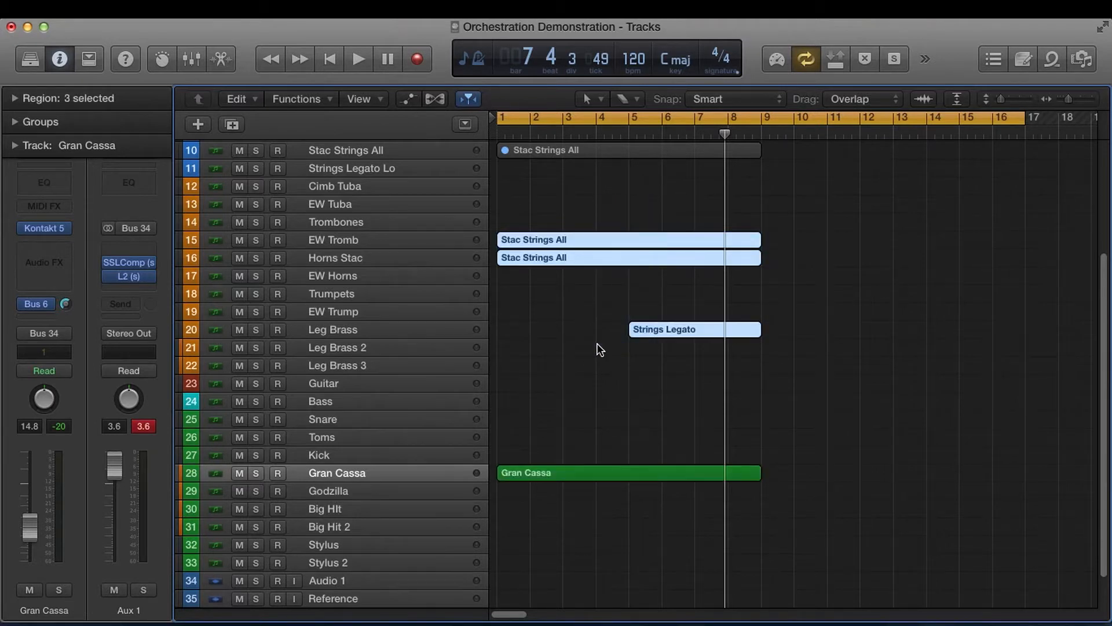
click(572, 465)
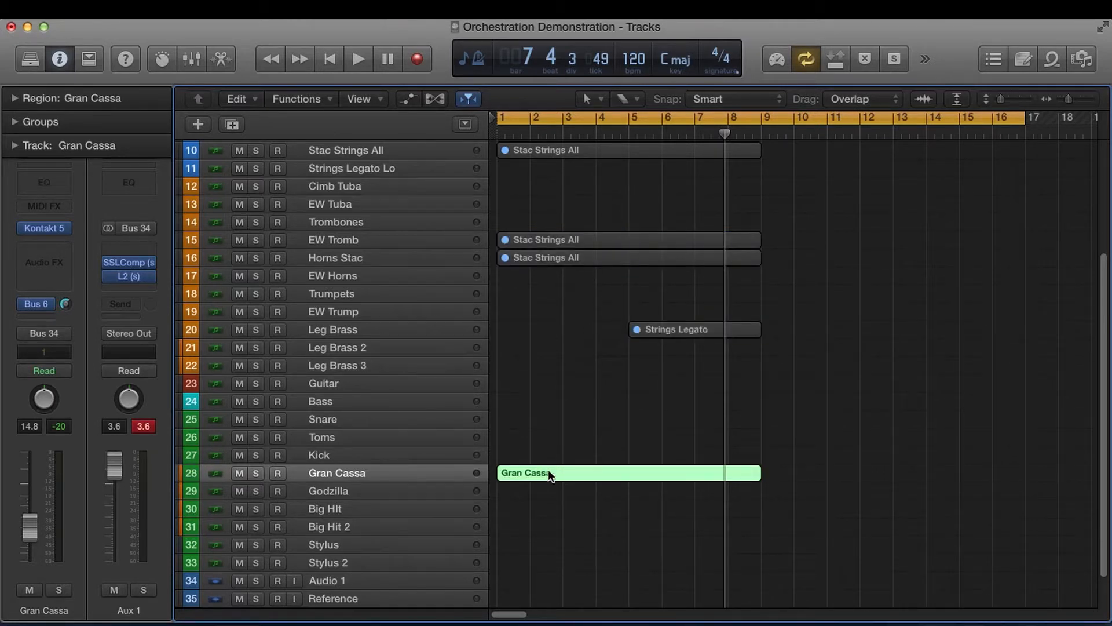
key(space)
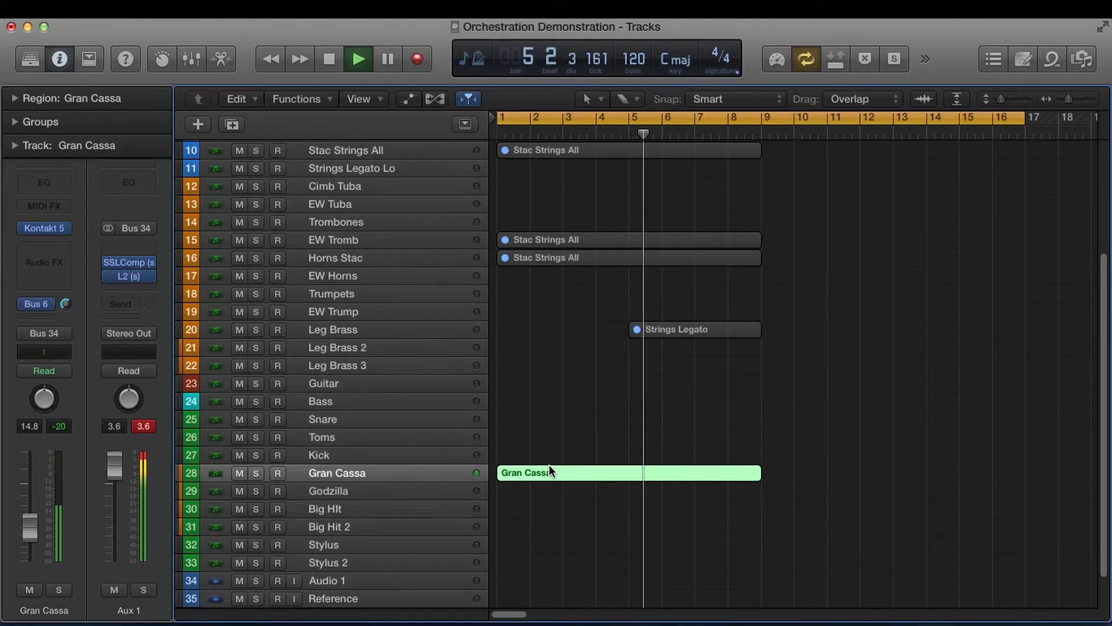
key(space)
Step: Examine the timing of the Gran Cassa notes around bar 5 in the Piano Roll and close the editor
double_click(548, 467)
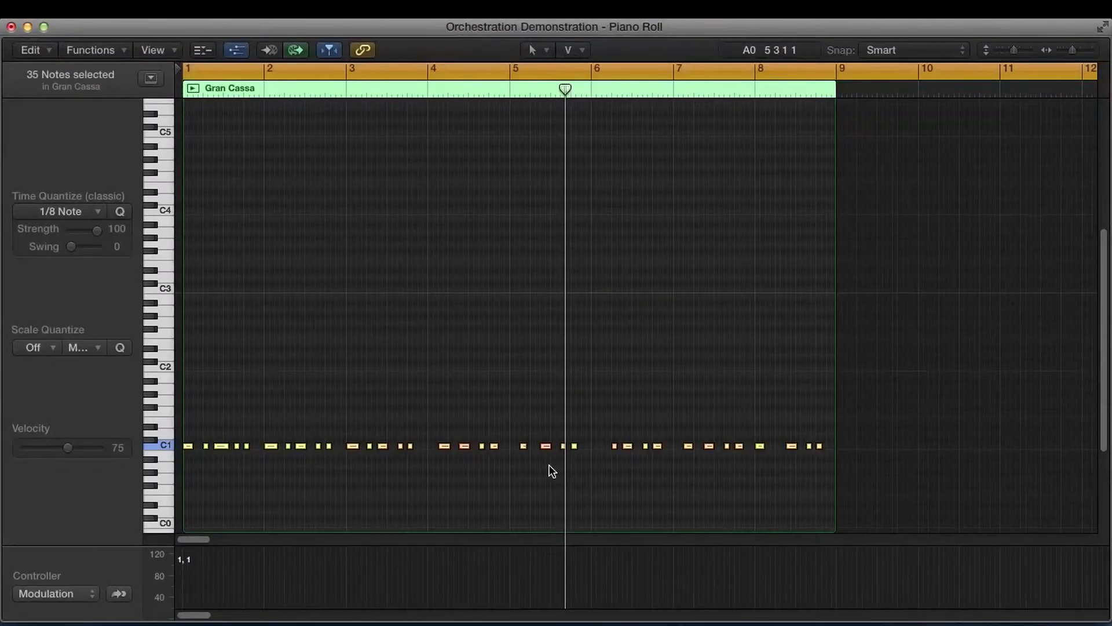
key(super+Right)
key(super+Right)
key(super+Right)
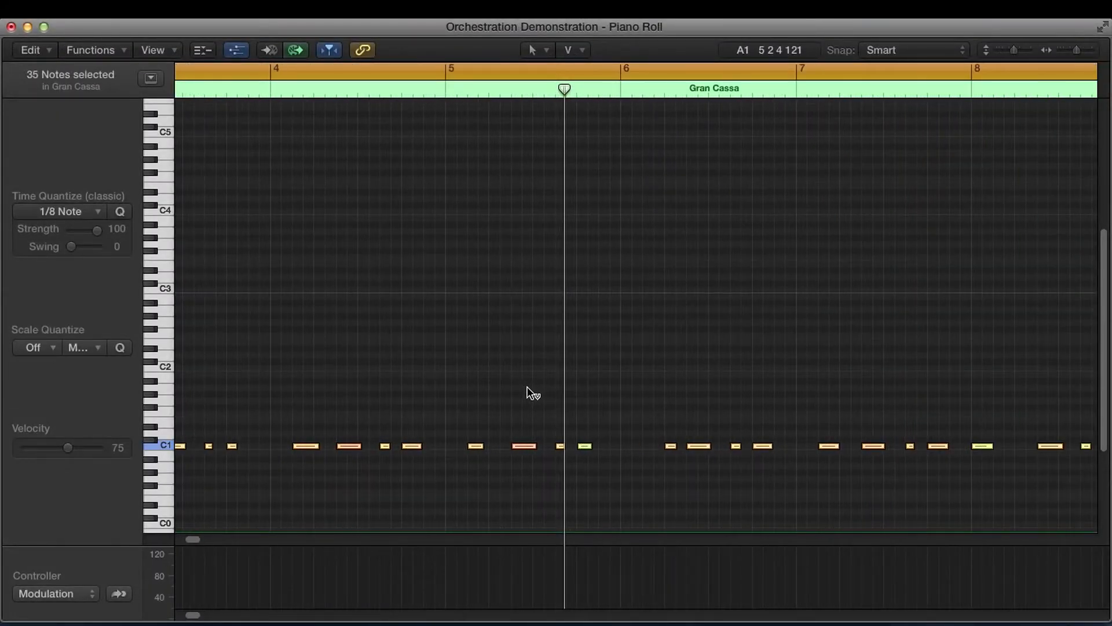
key(super+w)
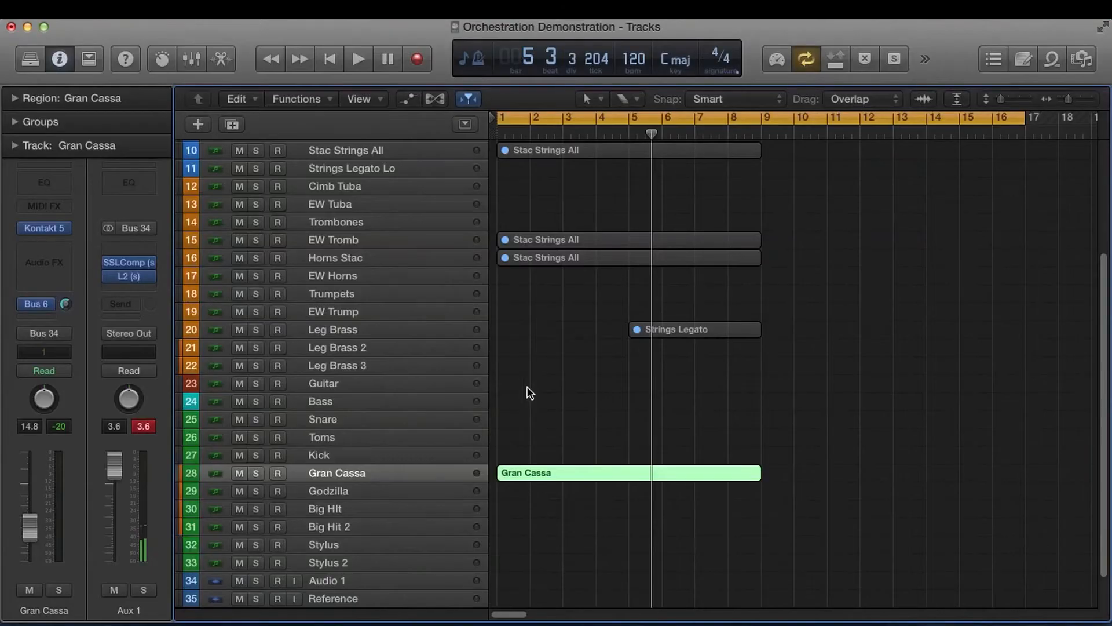
Step: Show the additional Gran Cassa region parameters, set its delay to -1/32 and play it from bar 1
click(15, 99)
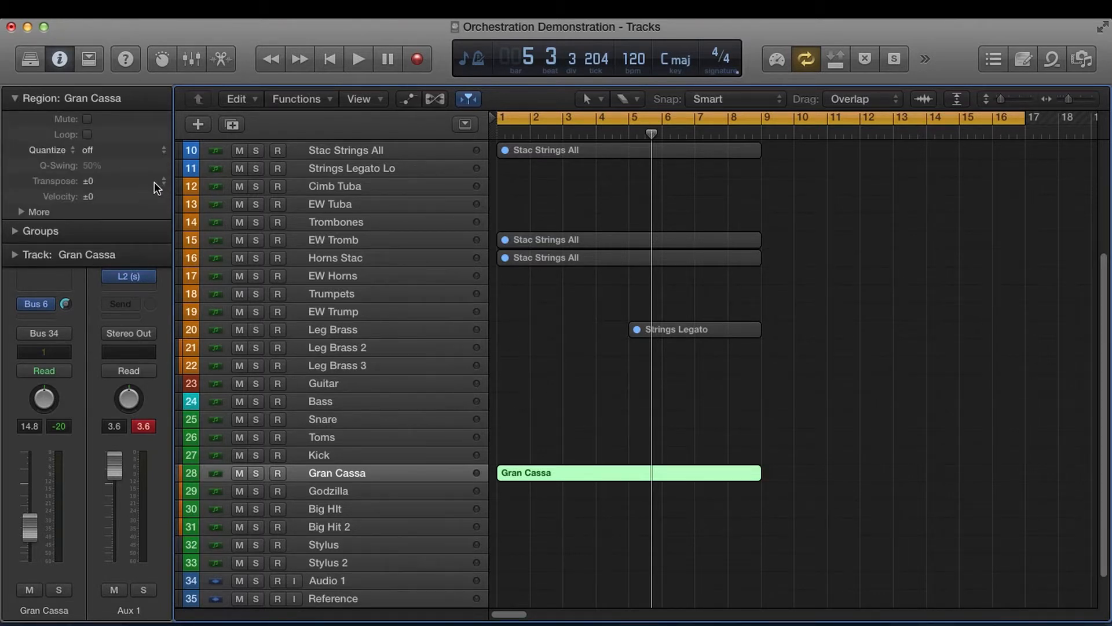
click(20, 212)
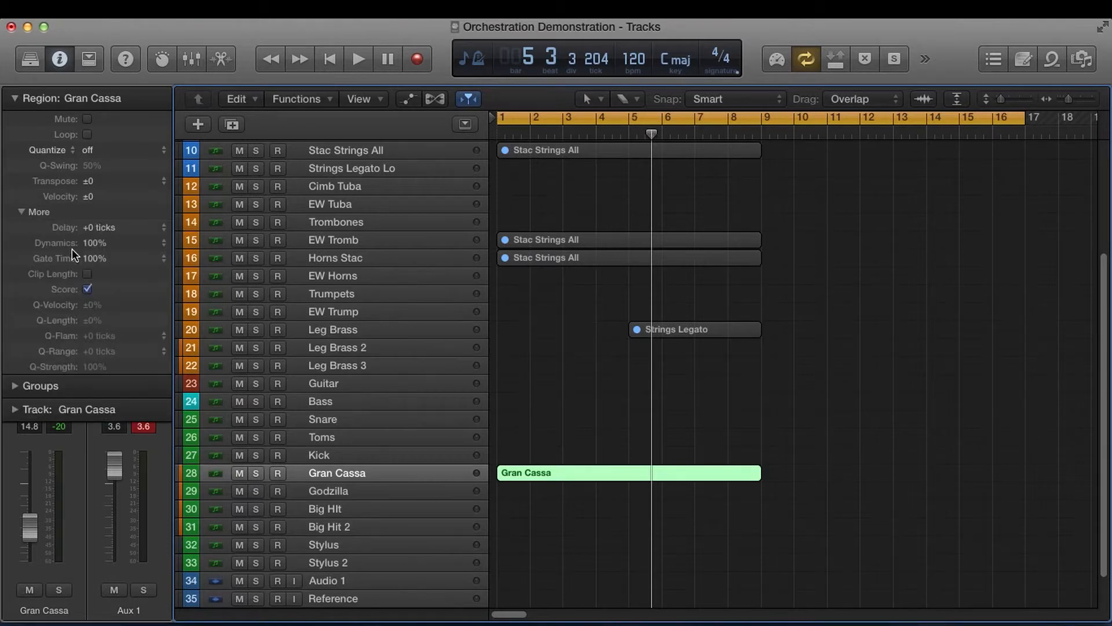
click(159, 226)
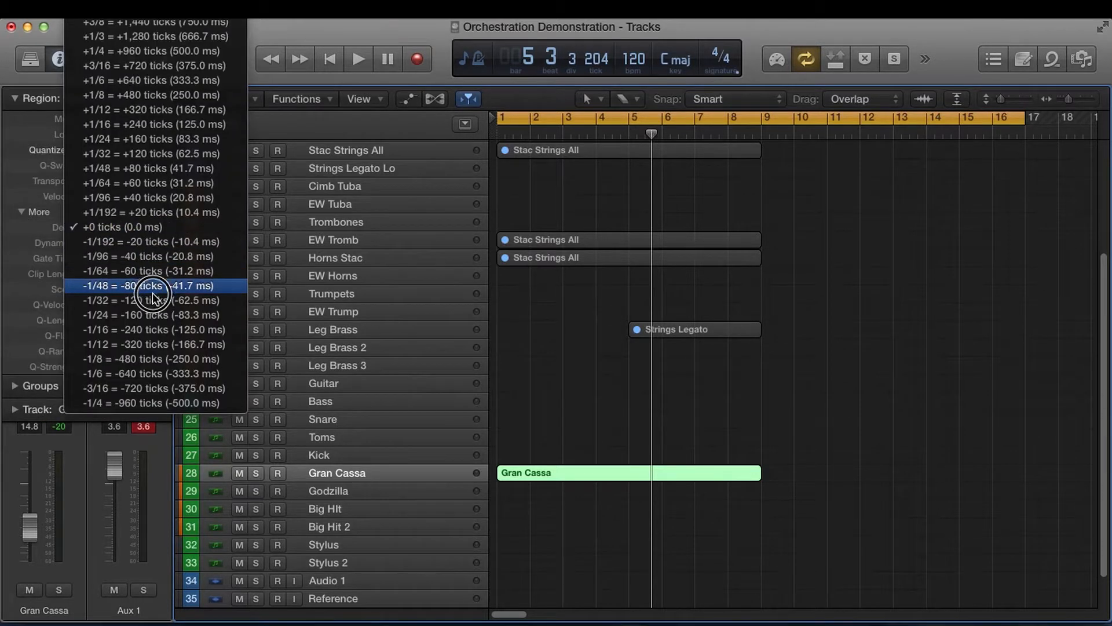
click(145, 299)
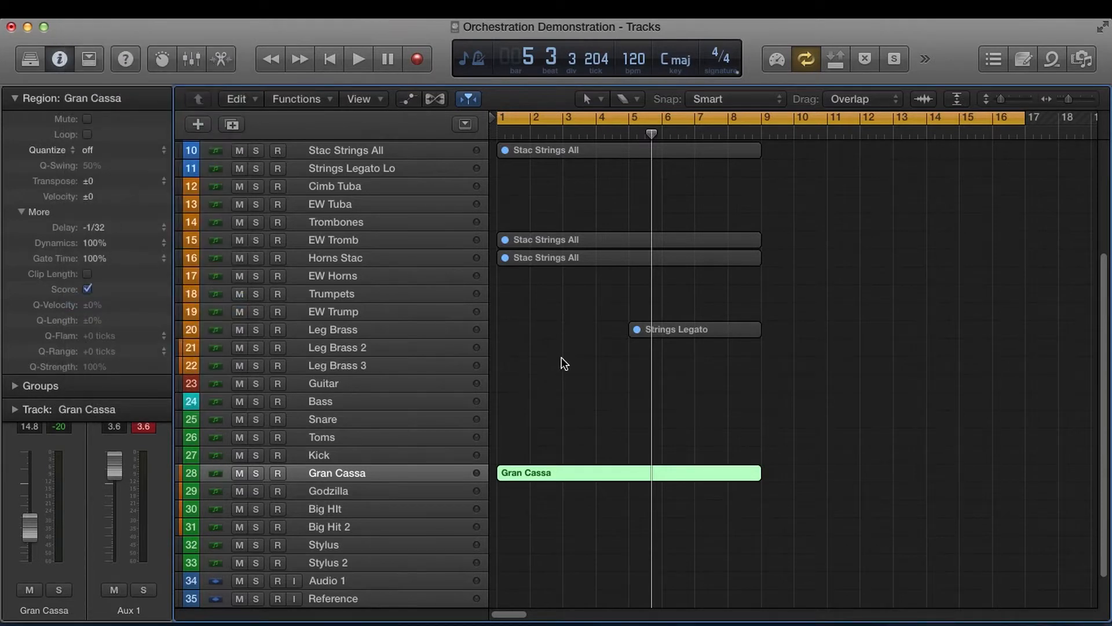
key(space)
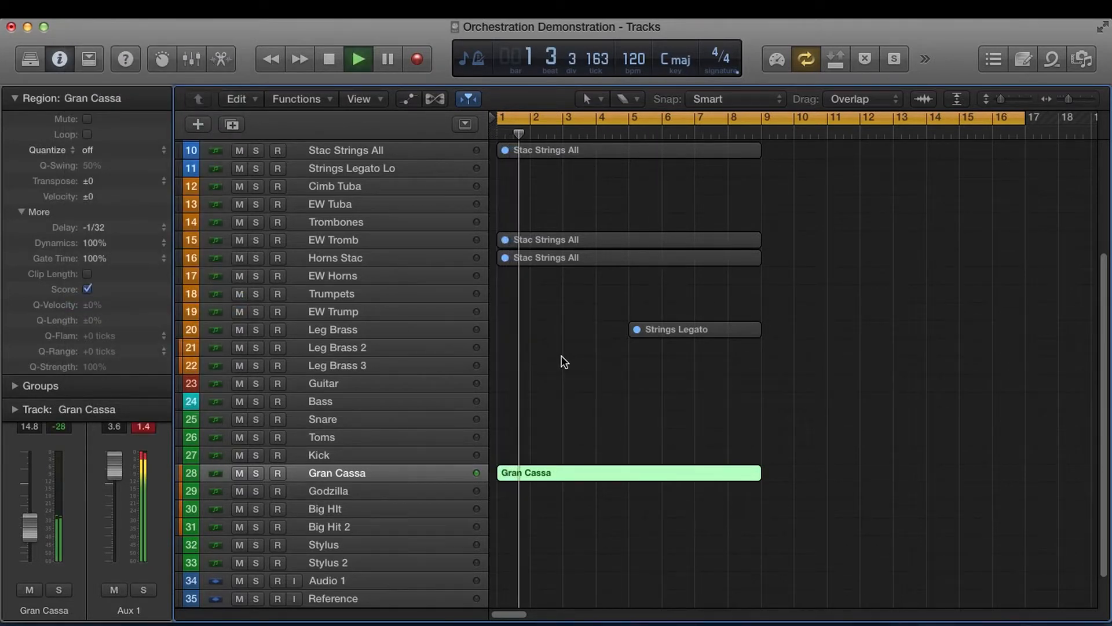
key(space)
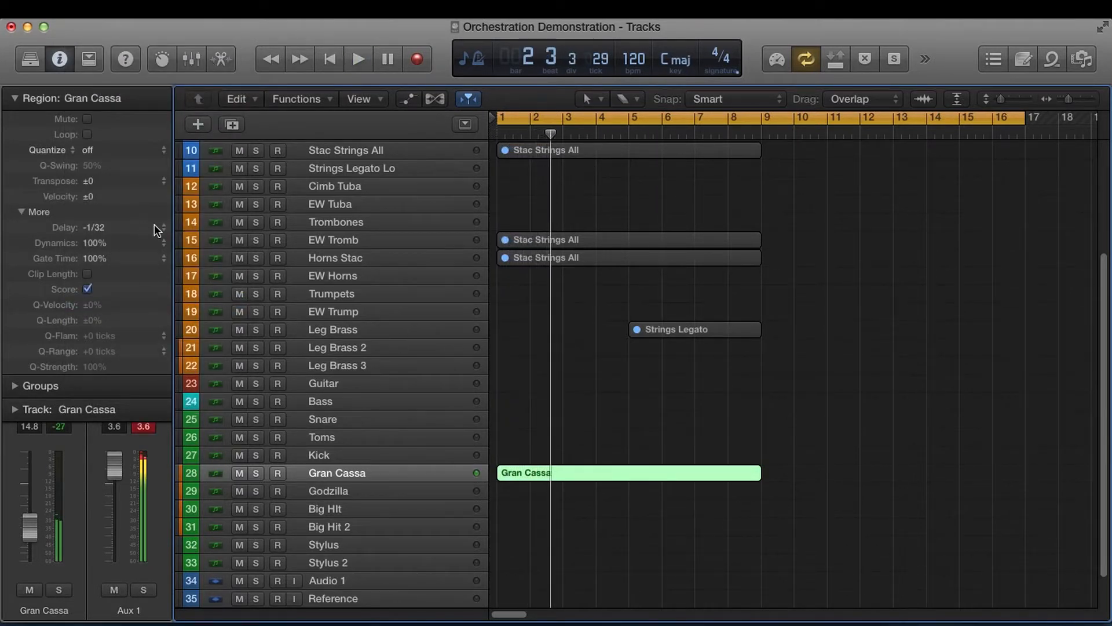
Step: Set the Gran Cassa region's delay to -1/64 and play it from bar 1
click(160, 229)
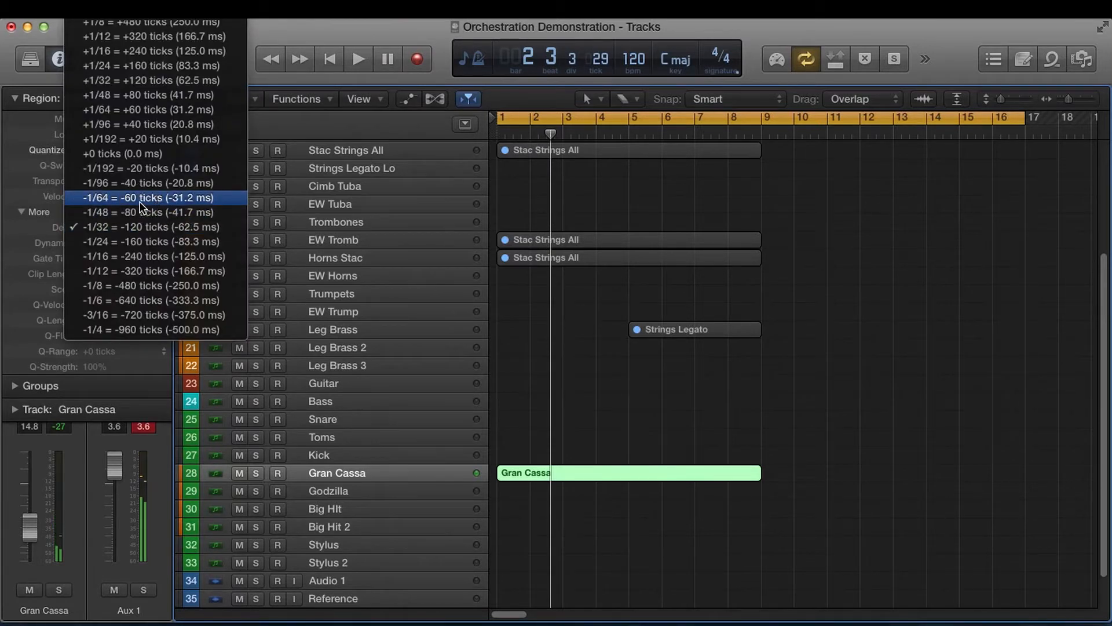
click(139, 200)
key(space)
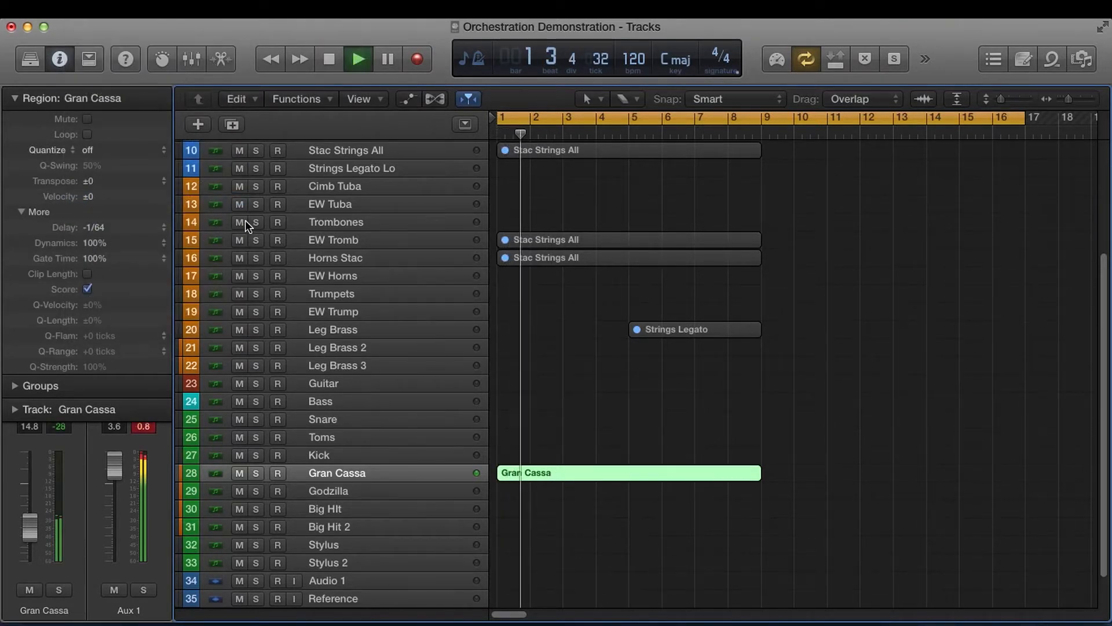
Step: Set the Gran Cassa region's delay to -1/192 and play it with the strings from bar 1
click(158, 226)
click(154, 203)
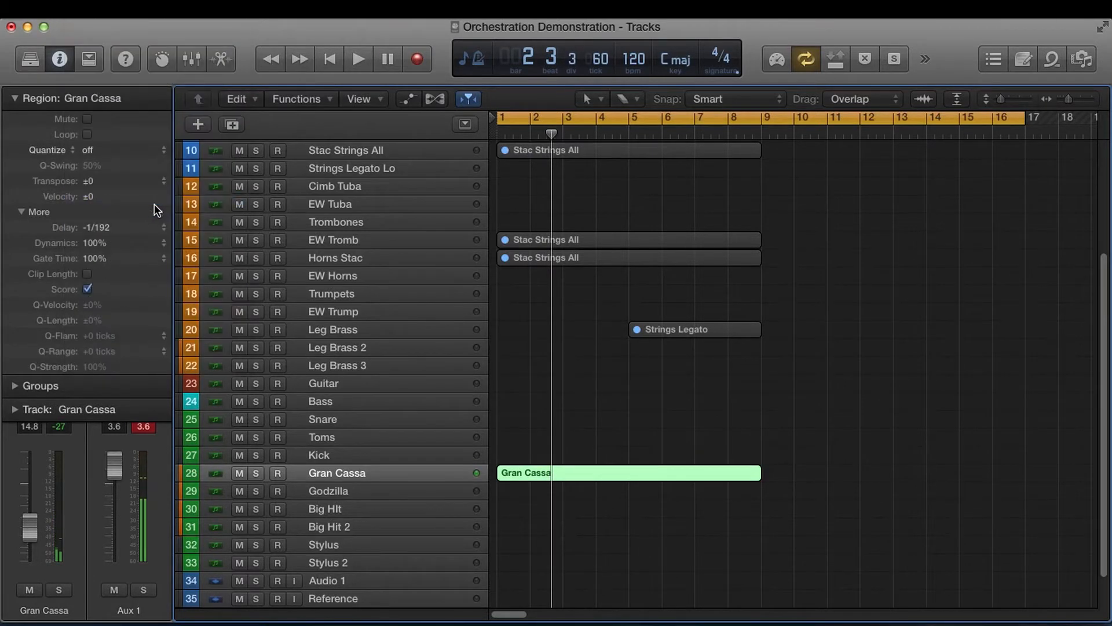
key(space)
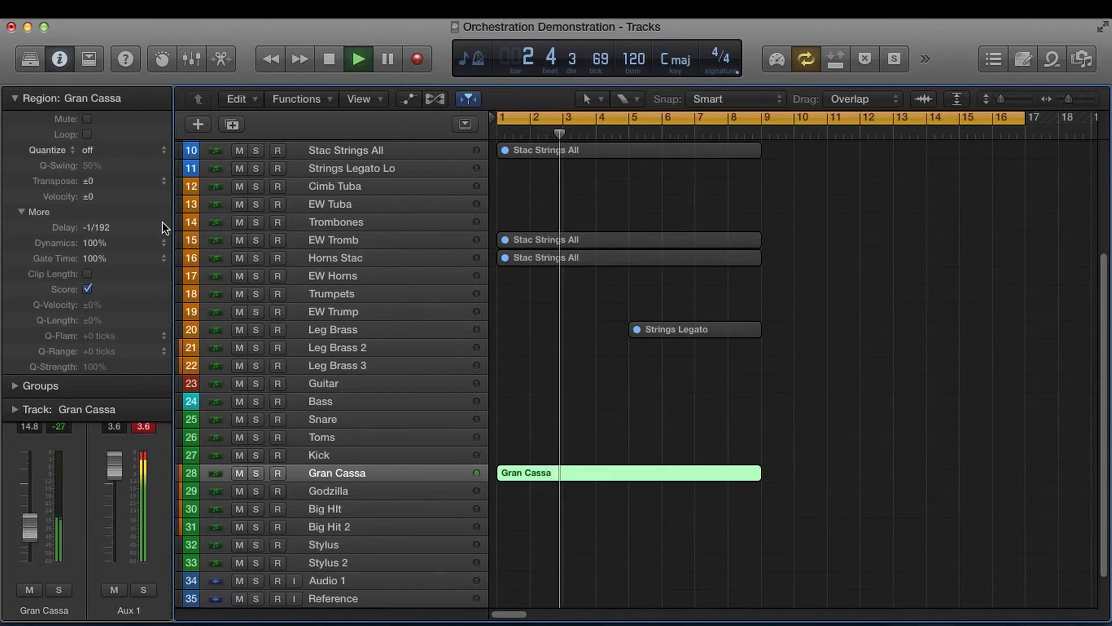
scroll(360, 224, up, 3)
scroll(361, 224, up, 5)
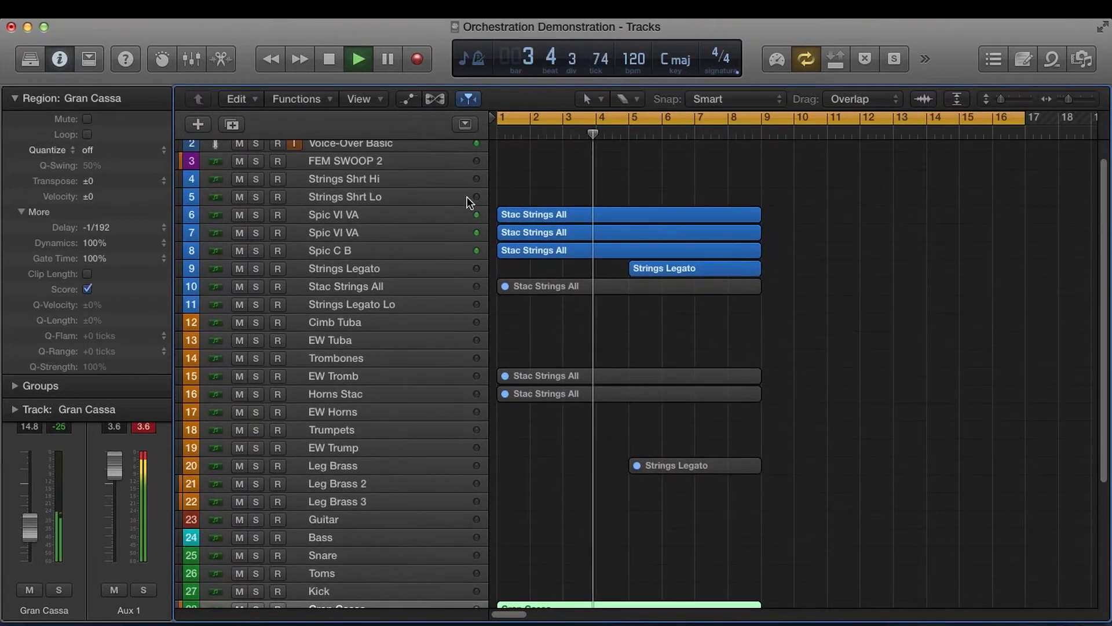
key(space)
Step: Temporarily mute the string regions on tracks 6 to 9 to play the Gran Cassa alone, and unmute them
drag(789, 201, 625, 260)
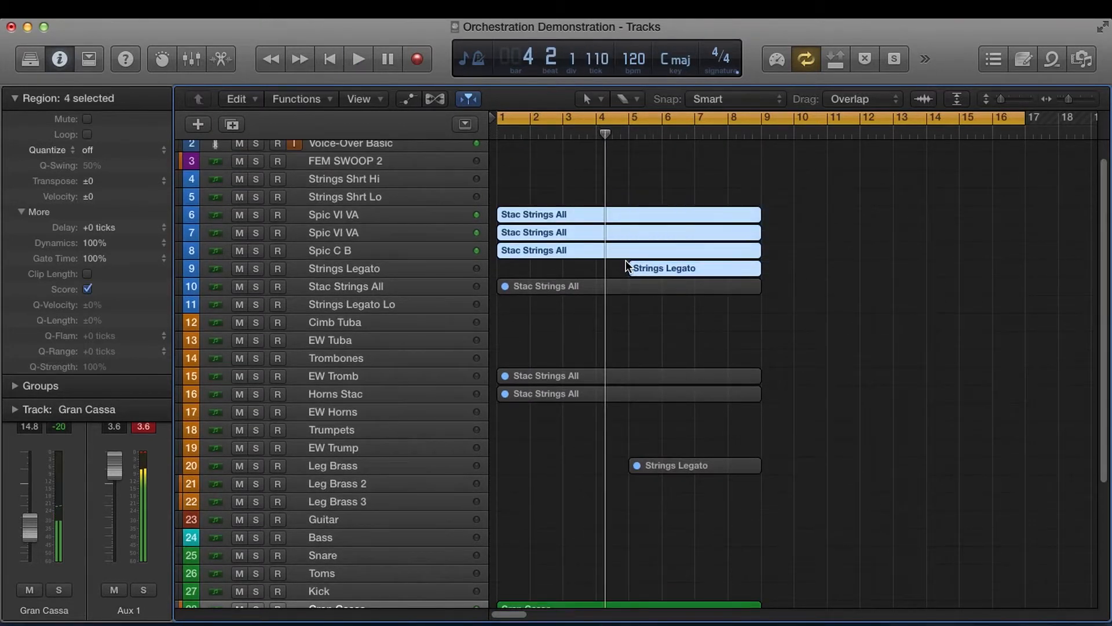
key(ctrl+m)
key(space)
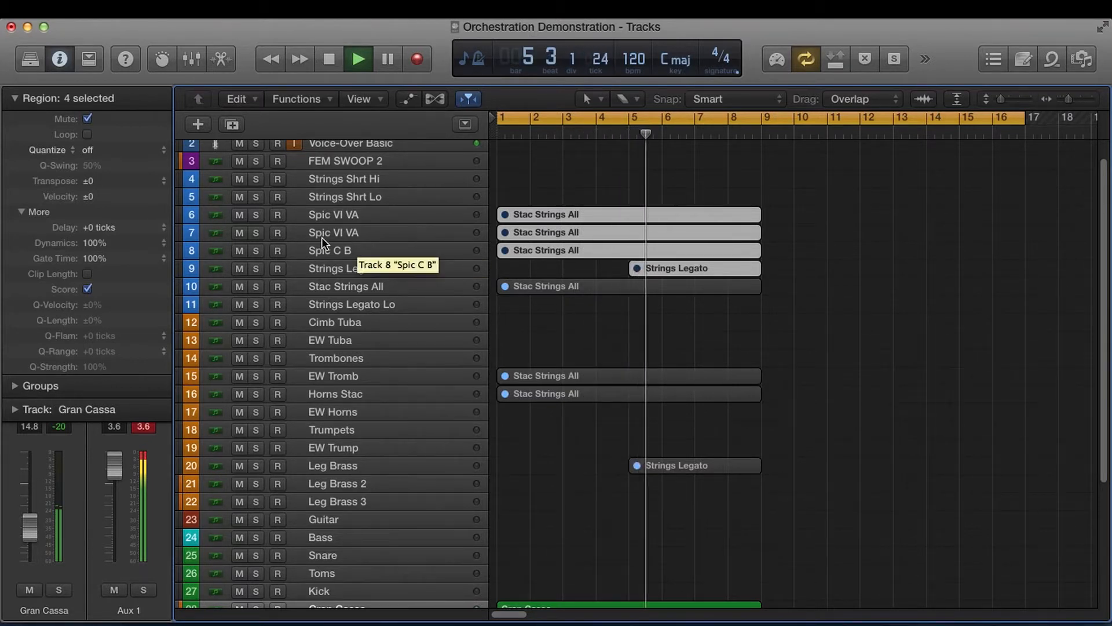
scroll(455, 226, down, 5)
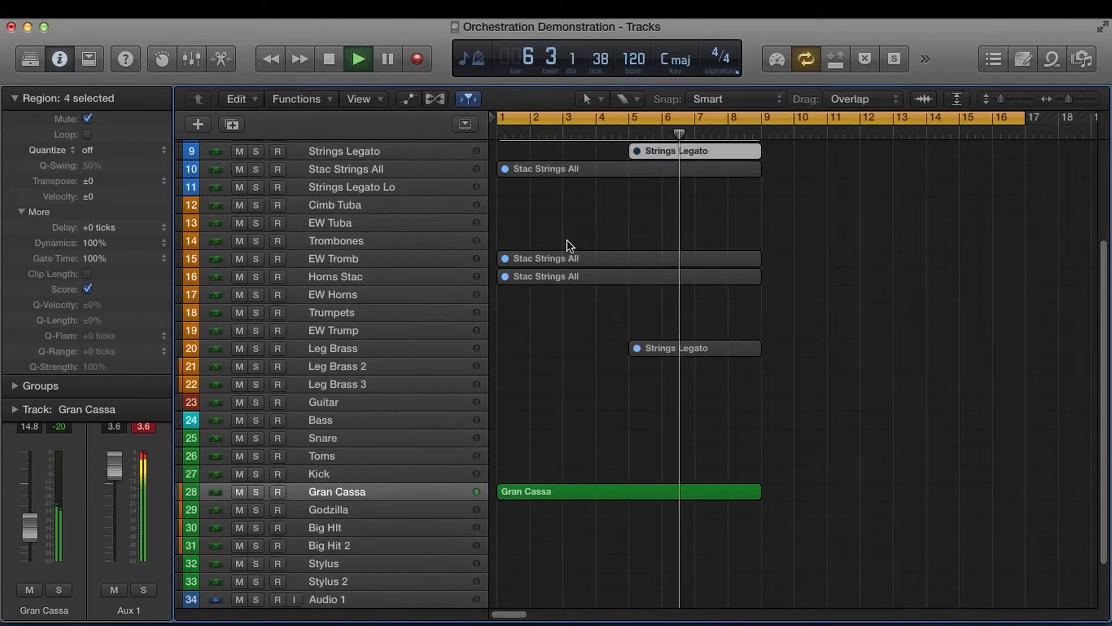
scroll(566, 239, up, 3)
key(space)
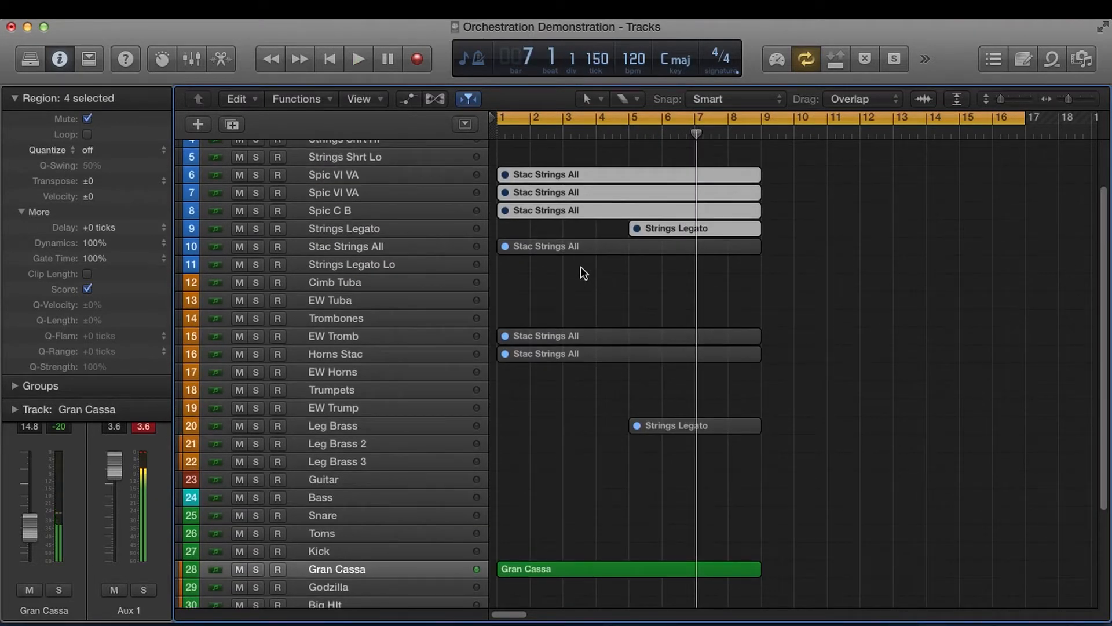
drag(800, 165, 657, 220)
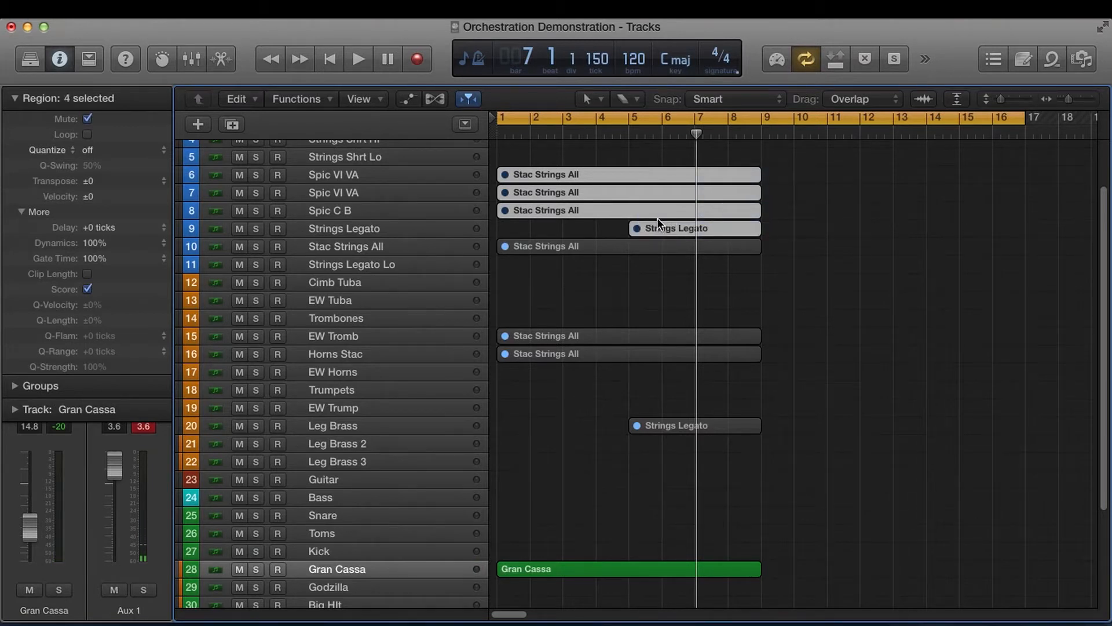
key(ctrl+m)
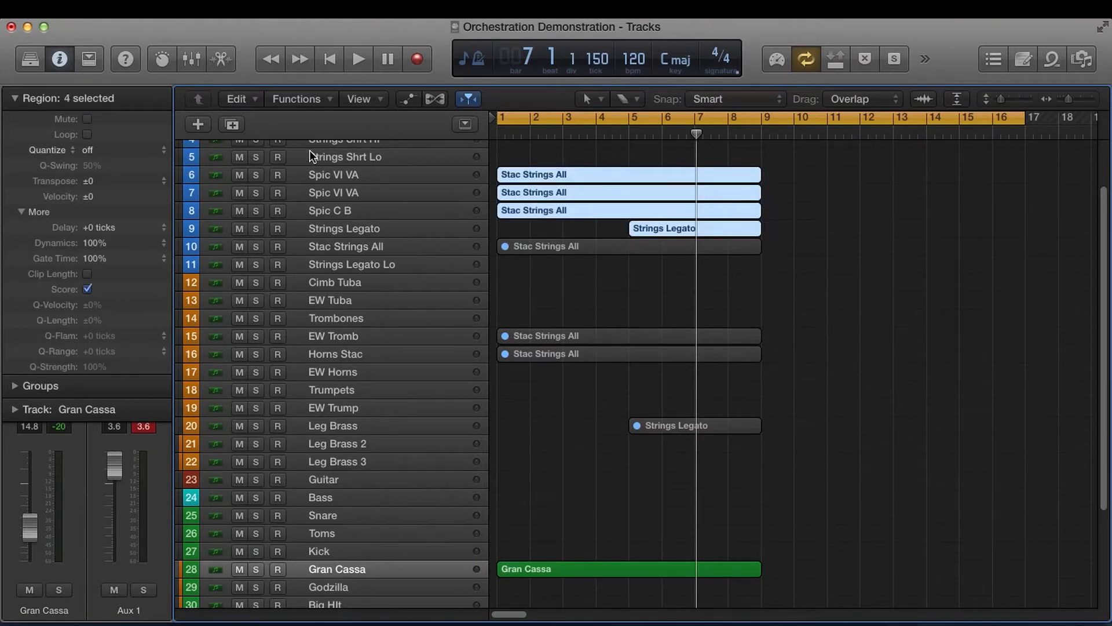
Step: Select string tracks 6 to 9 together and reduce the selection to the Spic VI VA track (track 6)
click(384, 169)
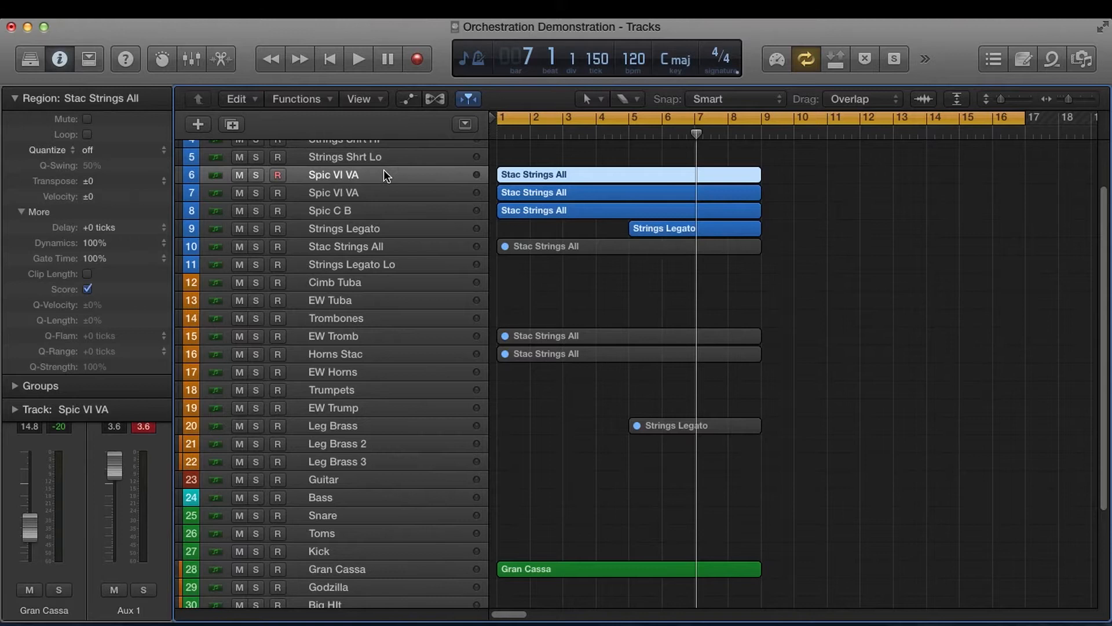
shift+click(378, 225)
scroll(398, 211, up, 3)
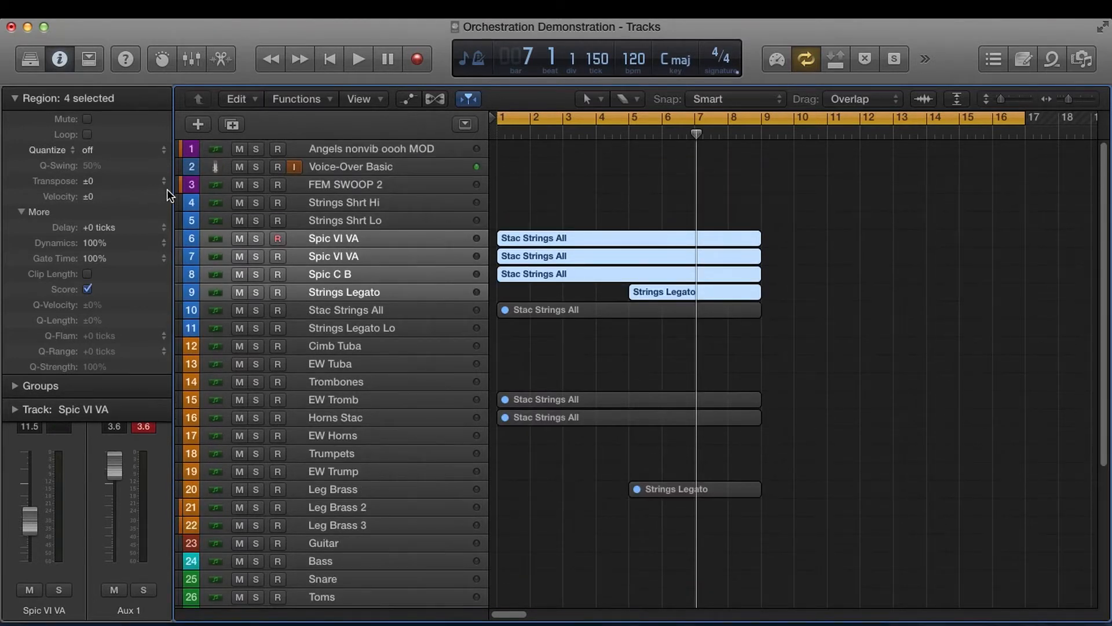
click(586, 187)
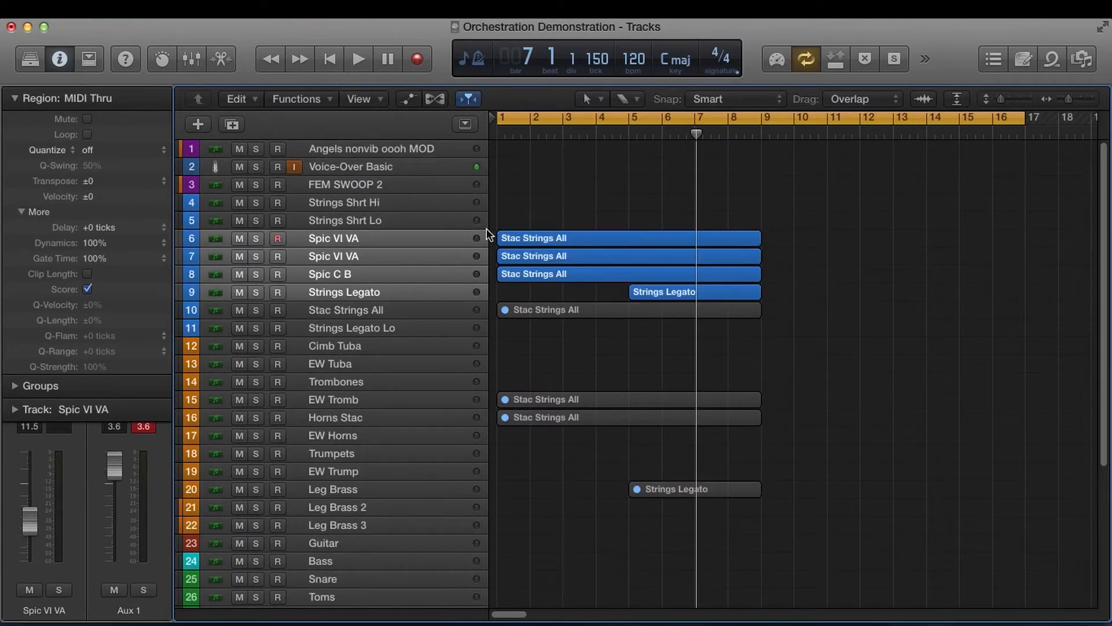
click(428, 214)
click(394, 235)
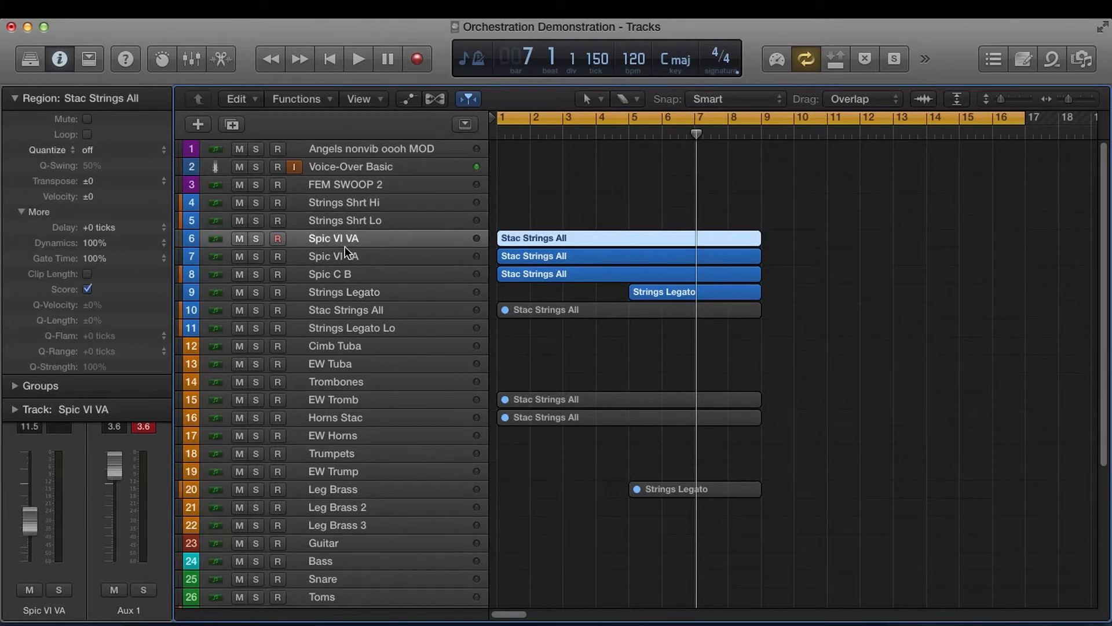
Step: Solo the Spic VI VA region on track 6, set its delay to -1/24 and play it from bar 1
key(ctrl+s)
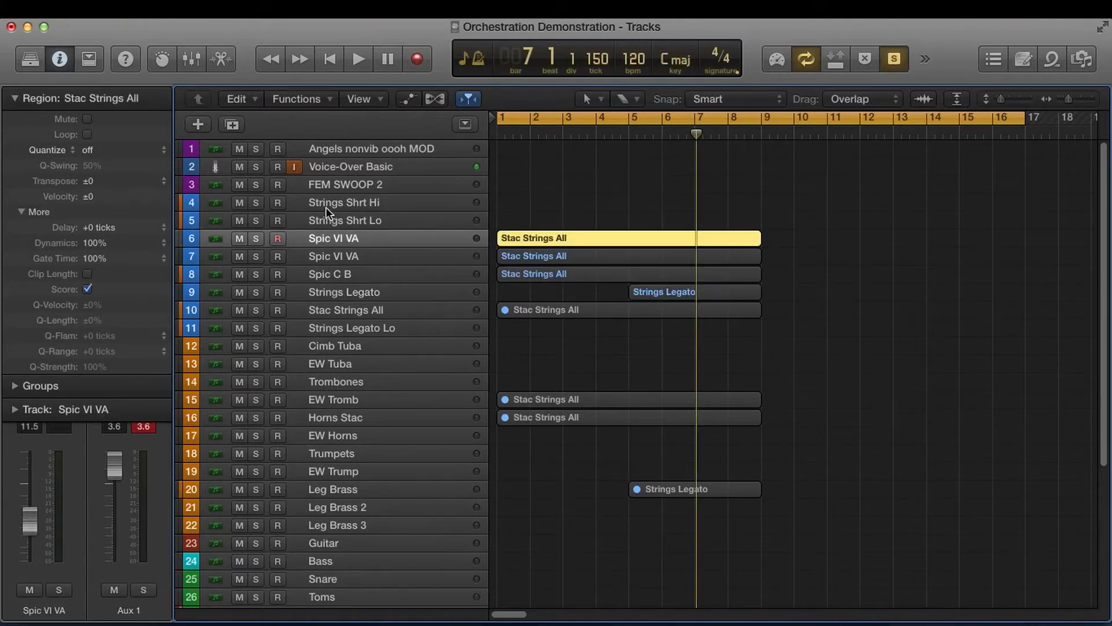
click(163, 227)
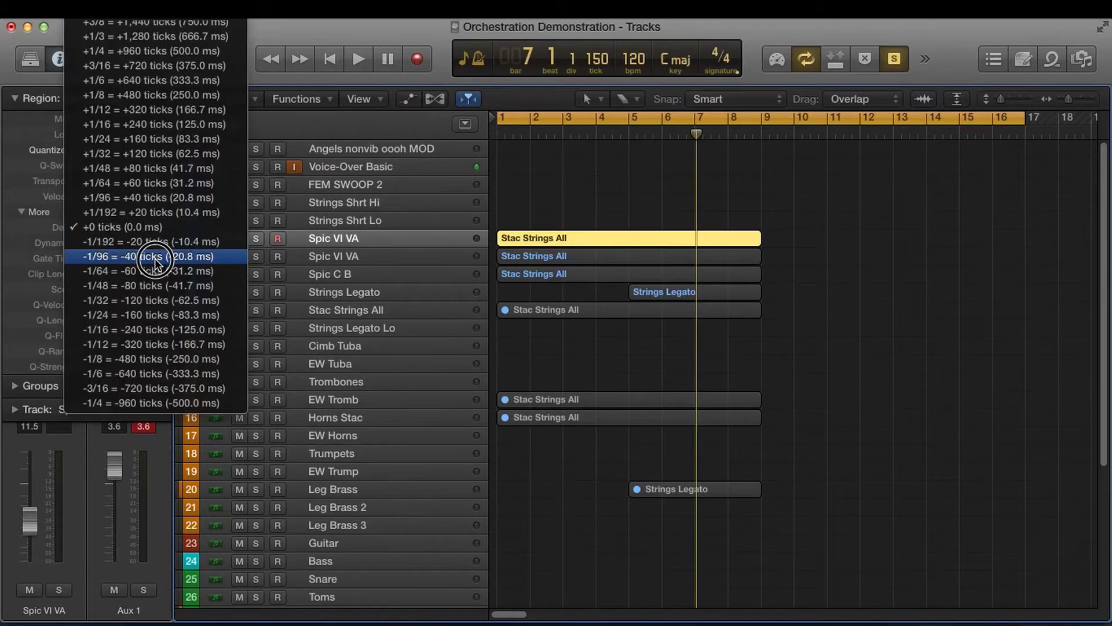
click(150, 315)
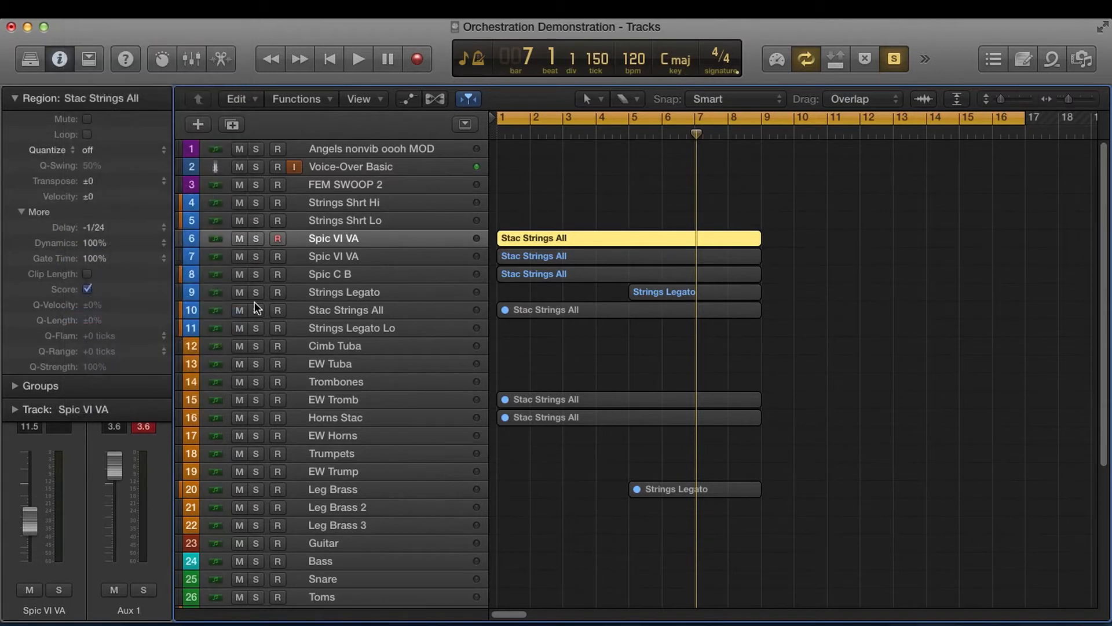
key(space)
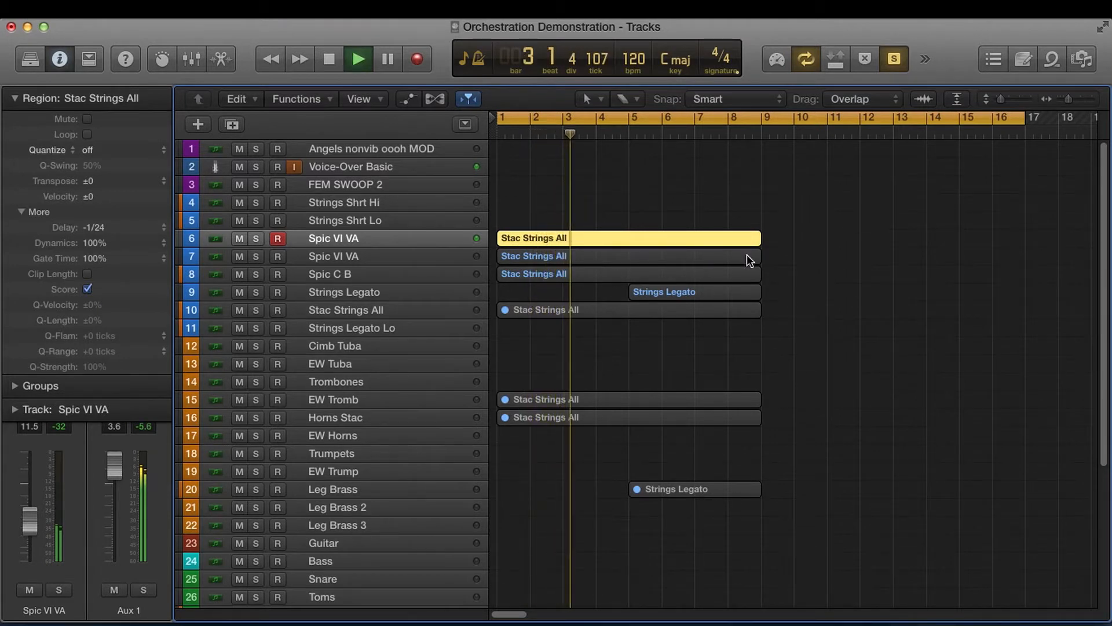
key(space)
Step: Set the delay of the Stac Strings All regions on tracks 7 and 8 to -1/24 and turn solo off
drag(783, 253, 676, 273)
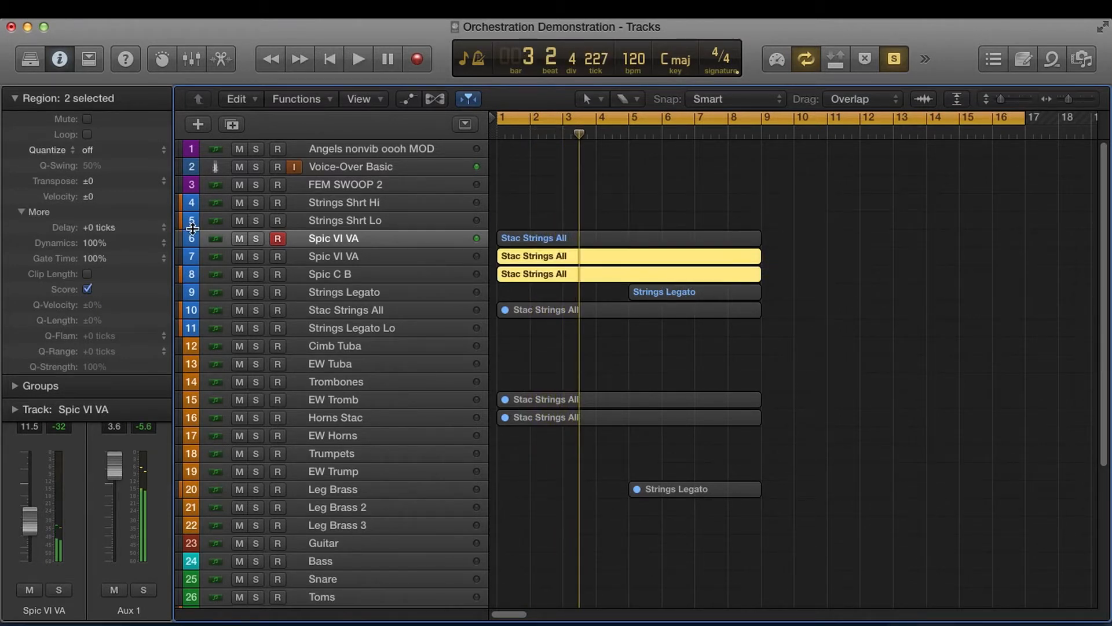
click(159, 226)
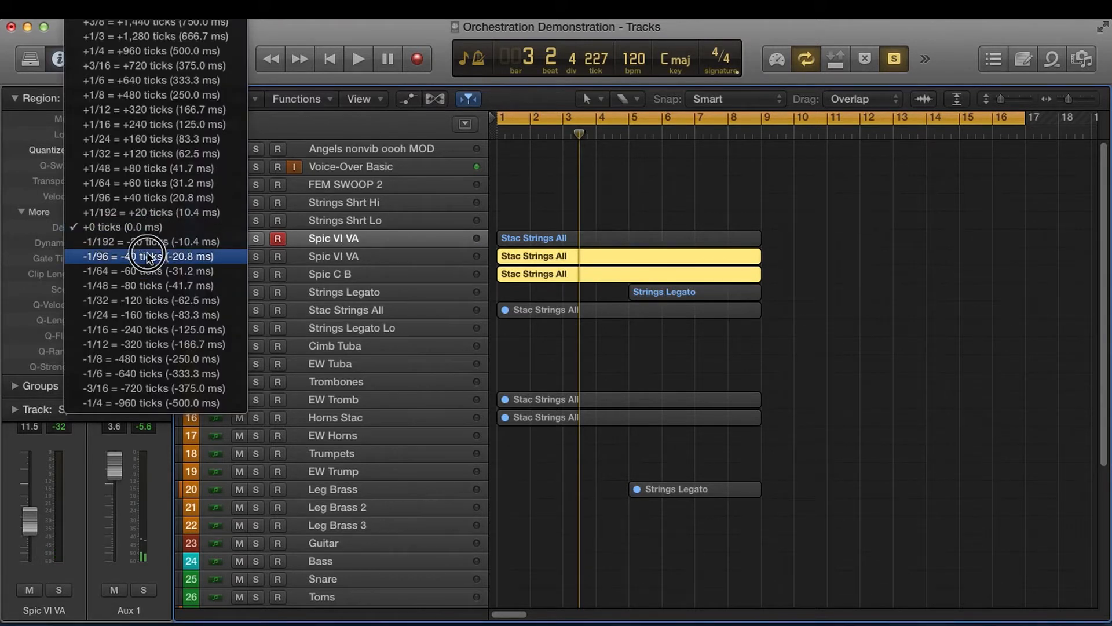
click(137, 318)
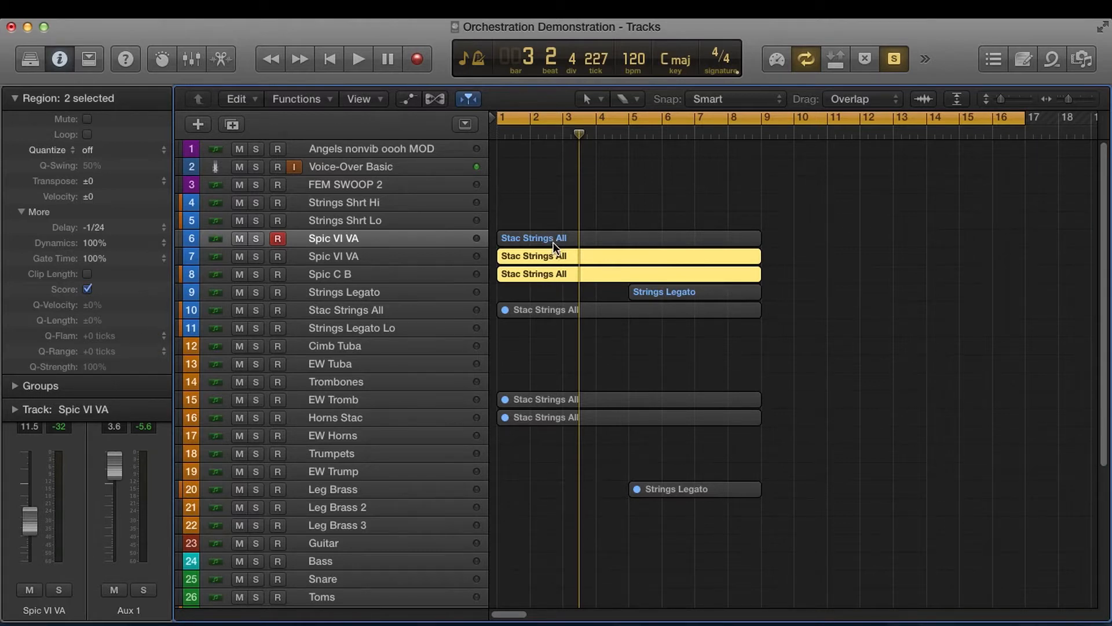
key(ctrl+s)
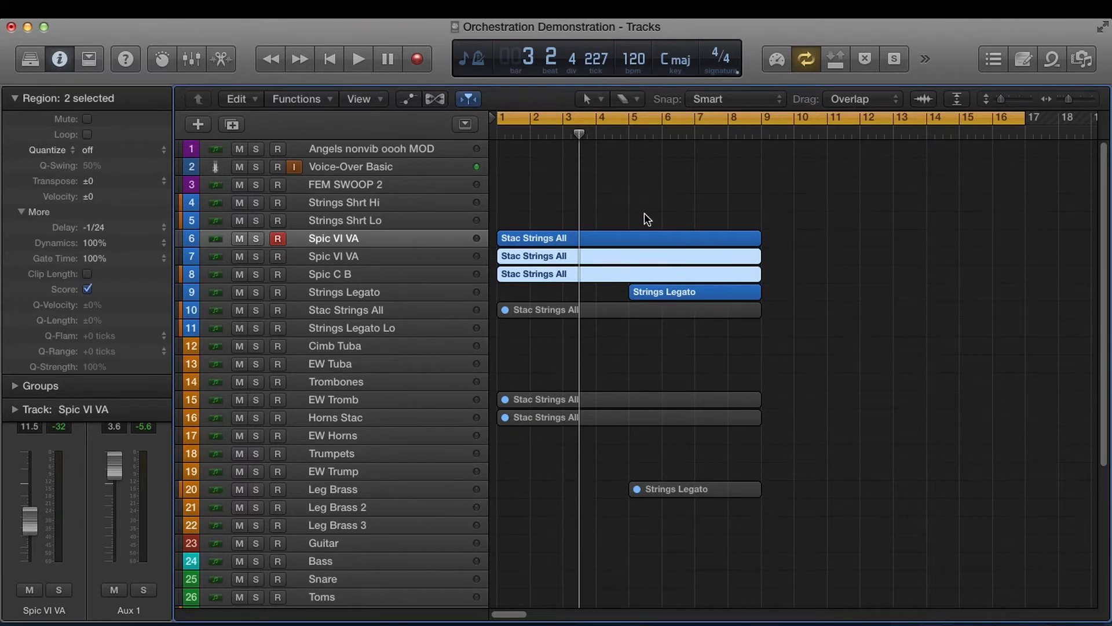
Step: Unmute the Stac Strings All regions on the EW Tromb and Horns Stac tracks
scroll(649, 238, down, 5)
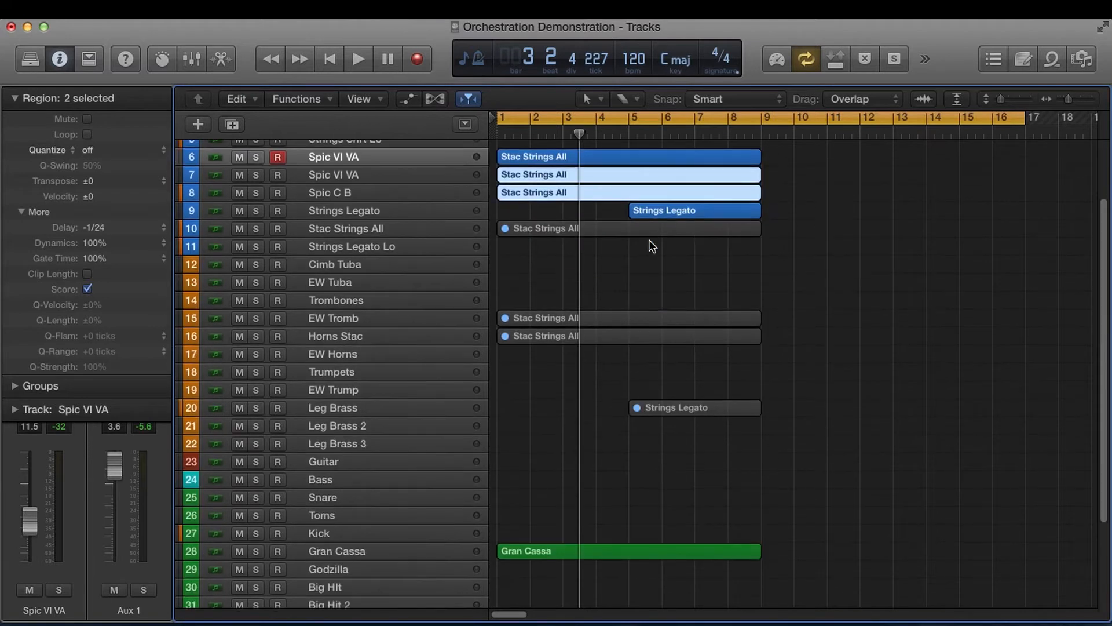
click(597, 285)
drag(597, 285, 559, 338)
key(ctrl+m)
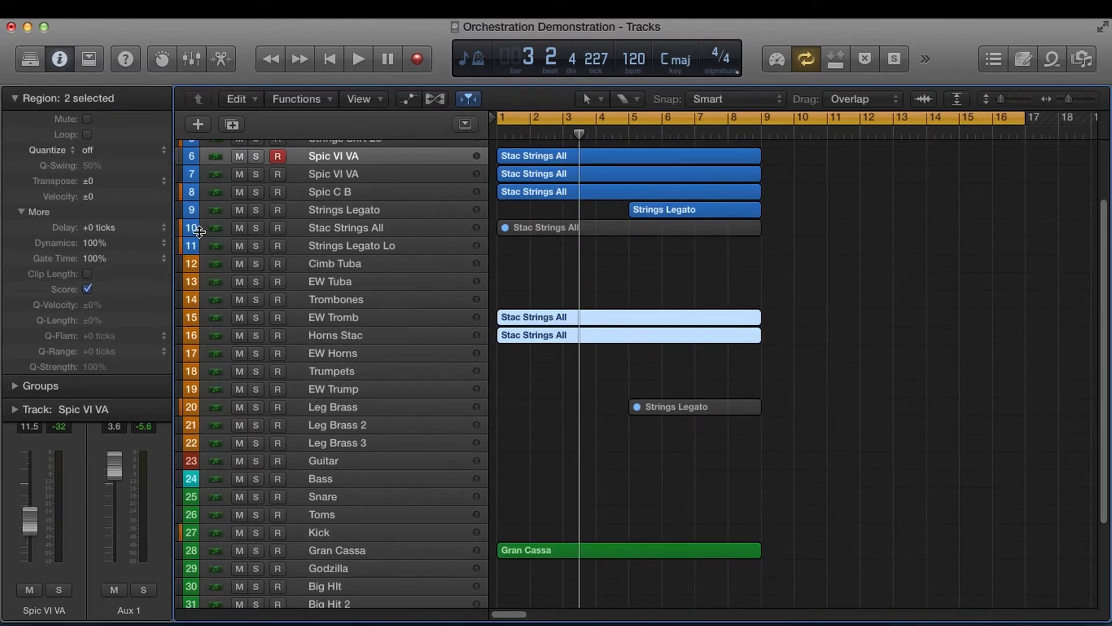
Step: Check the Spic C B region's delay, and set the EW Tromb and Horns Stac regions' delay to -1/24 as well
click(495, 308)
click(438, 317)
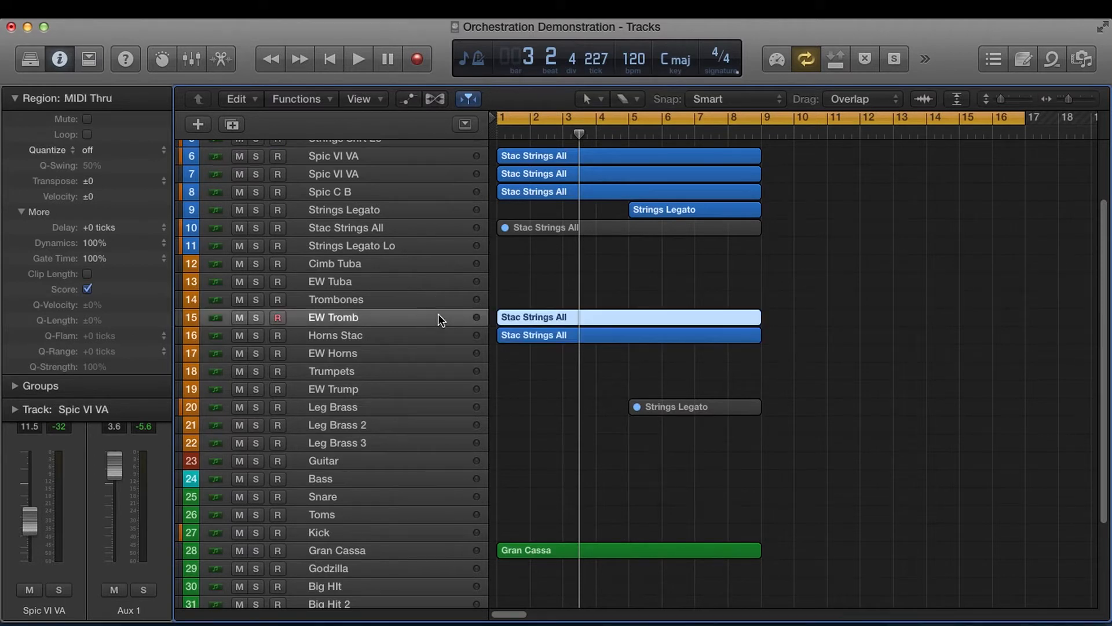
click(413, 192)
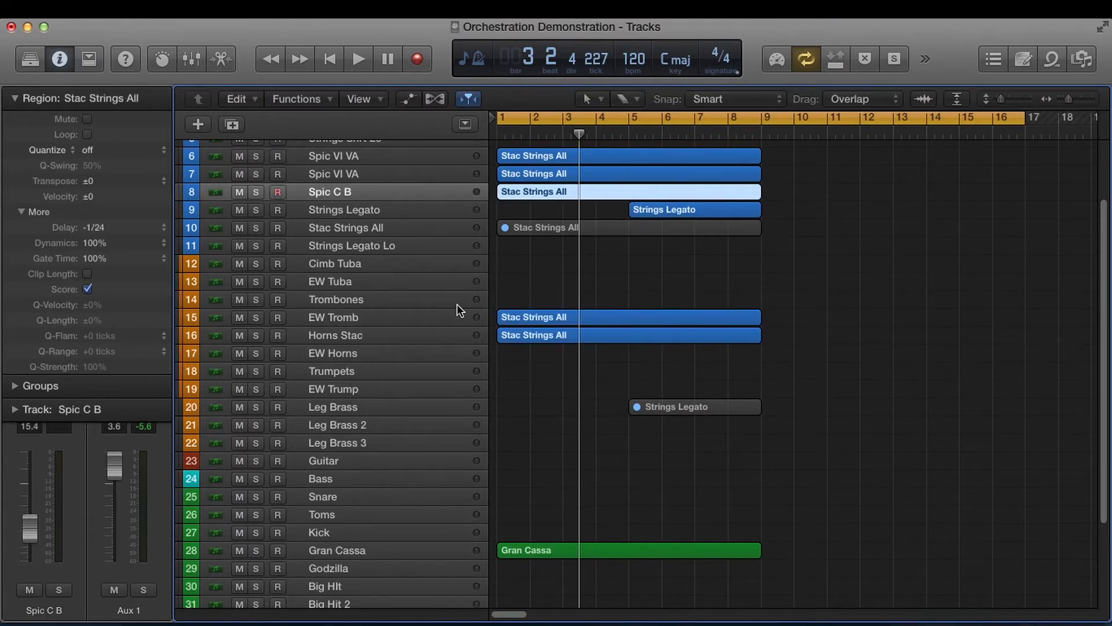
drag(542, 292, 510, 355)
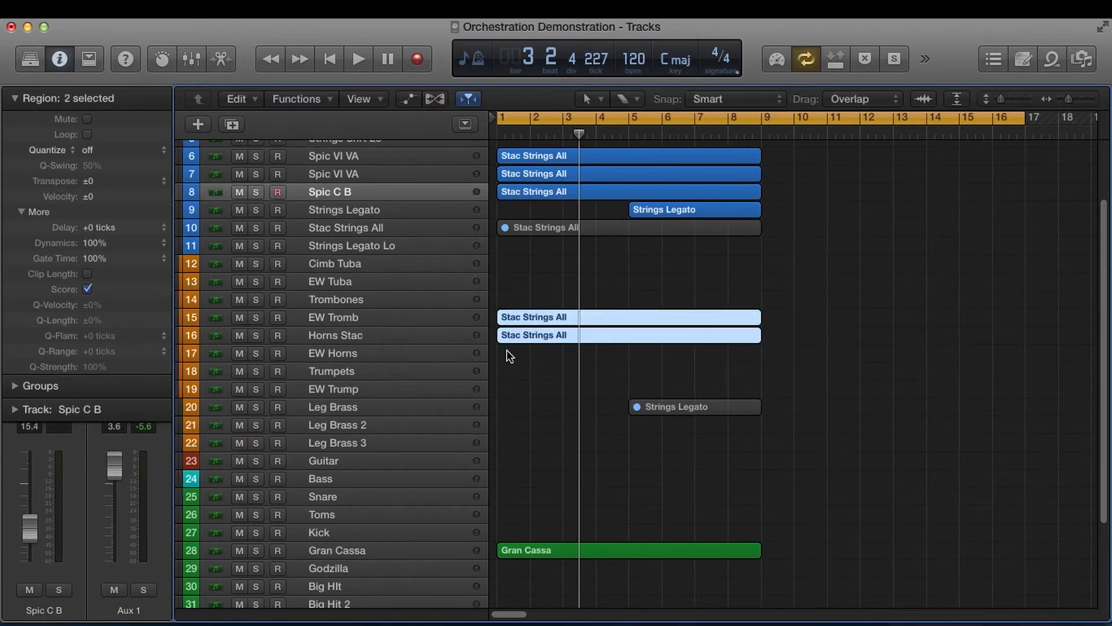
click(163, 227)
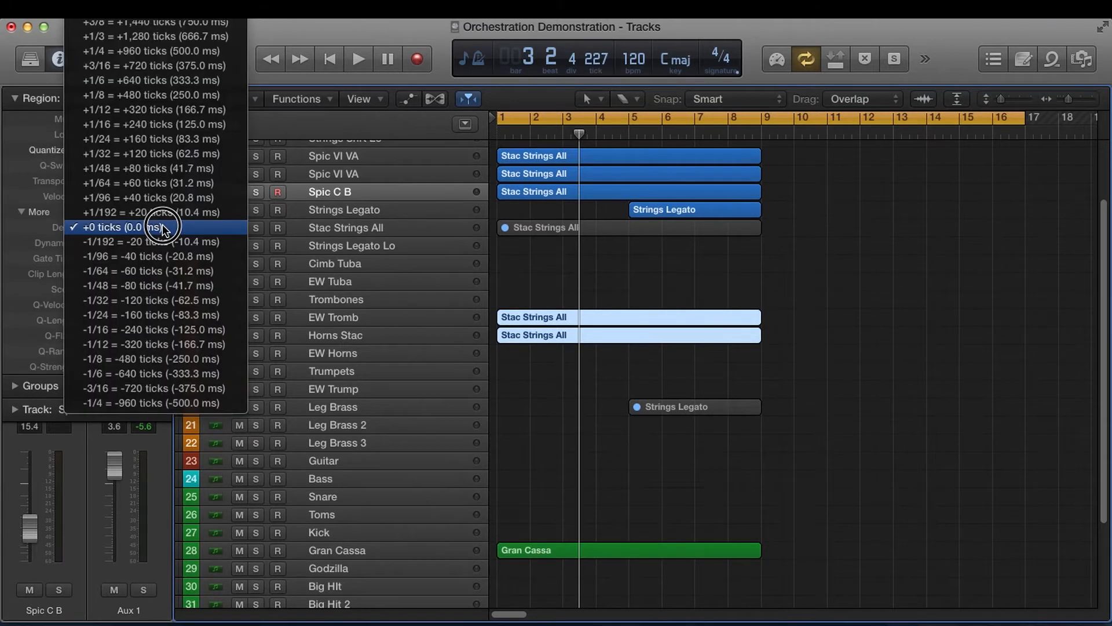
click(153, 314)
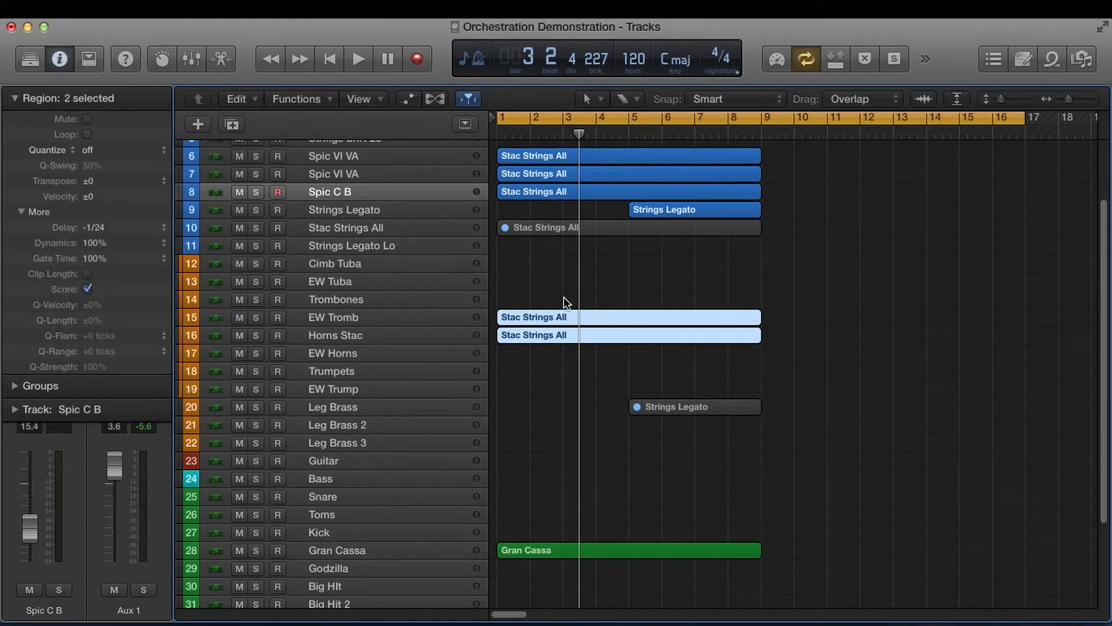
Step: Play the arrangement and lower the Gran Cassa track volume to -16.2 dB during playback
key(space)
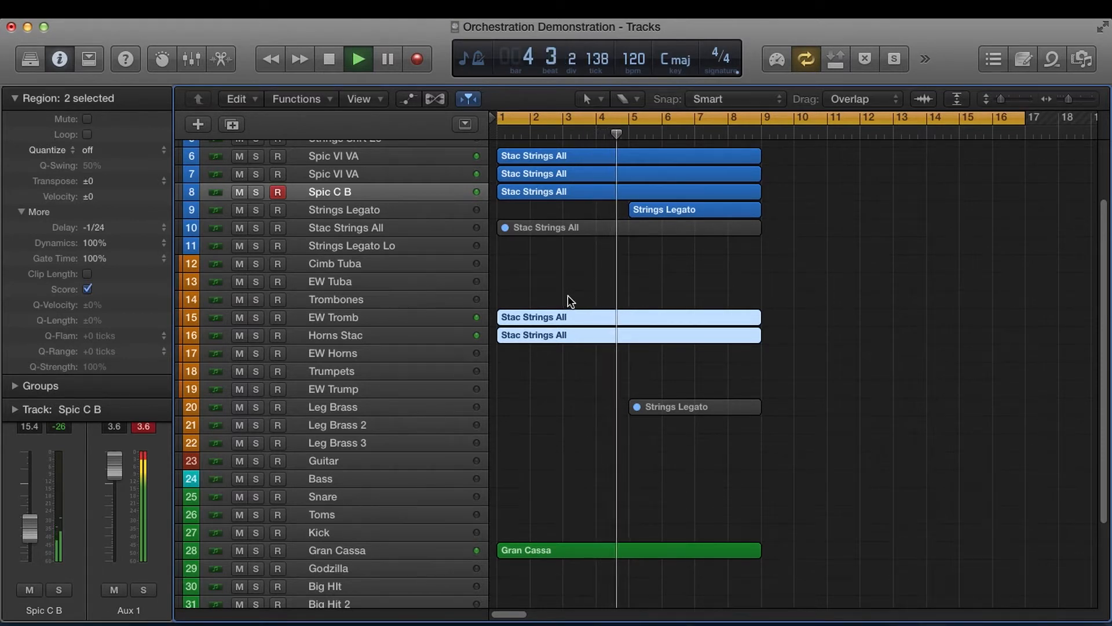
scroll(567, 296, down, 2)
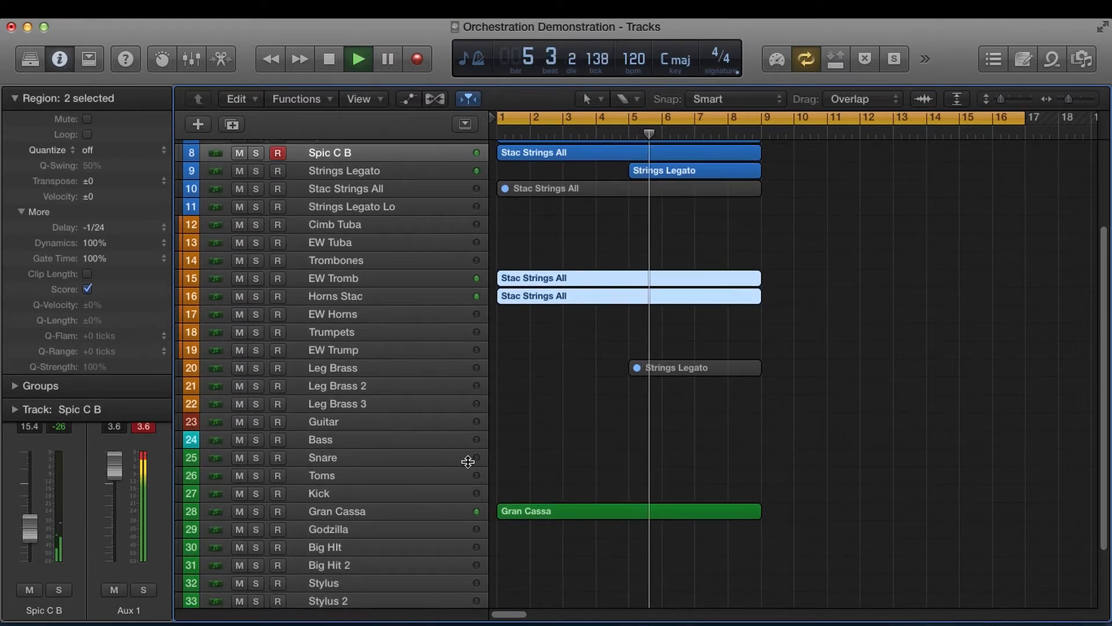
click(395, 511)
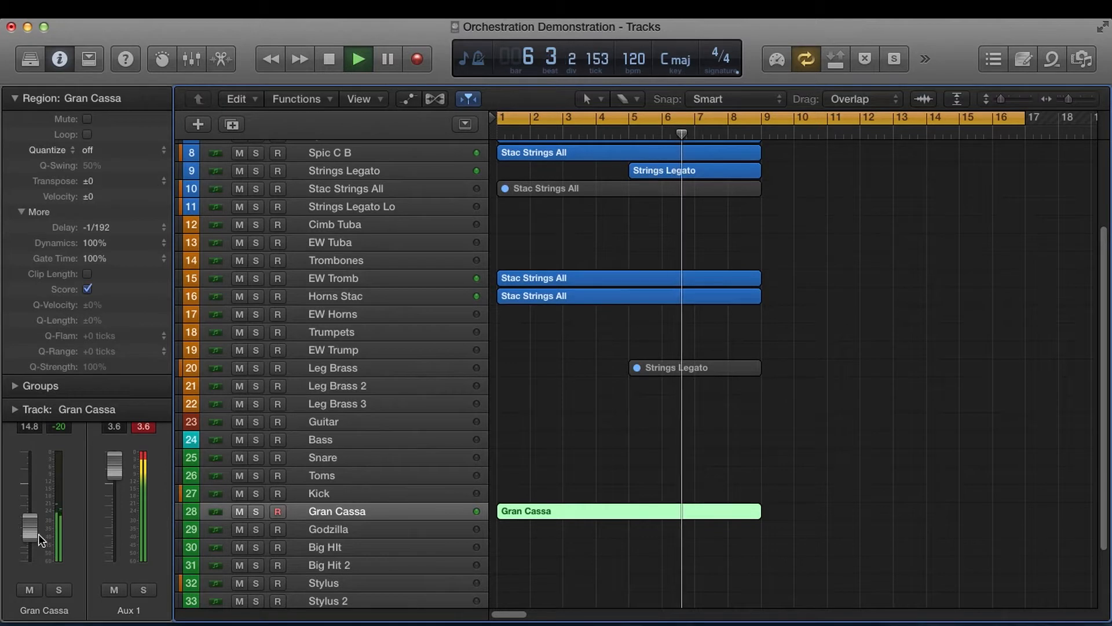
click(35, 539)
drag(36, 539, 35, 540)
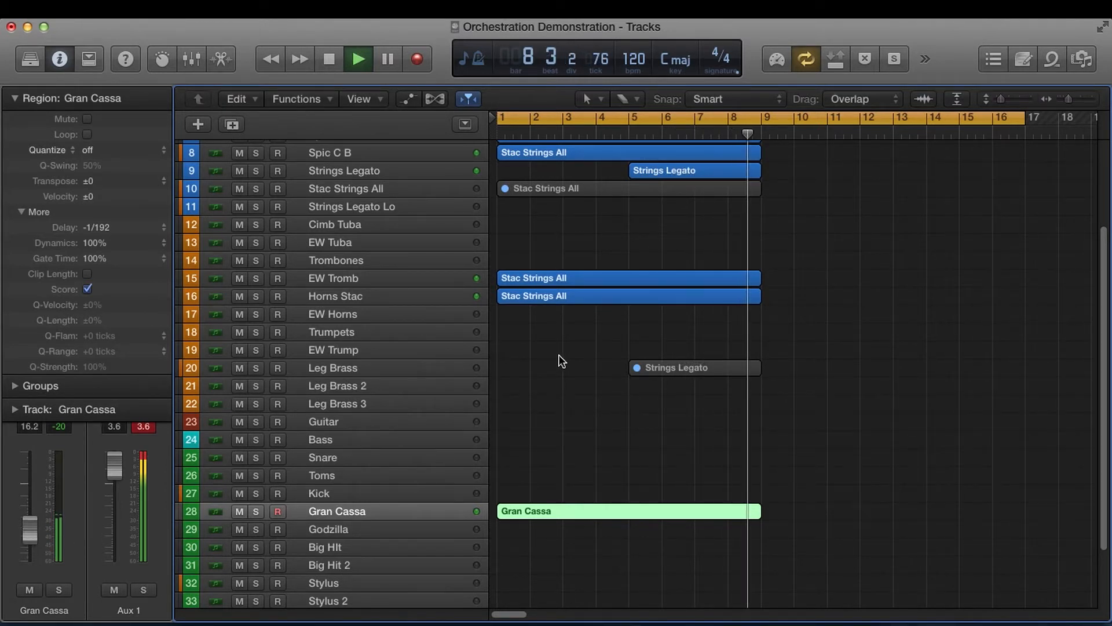
key(space)
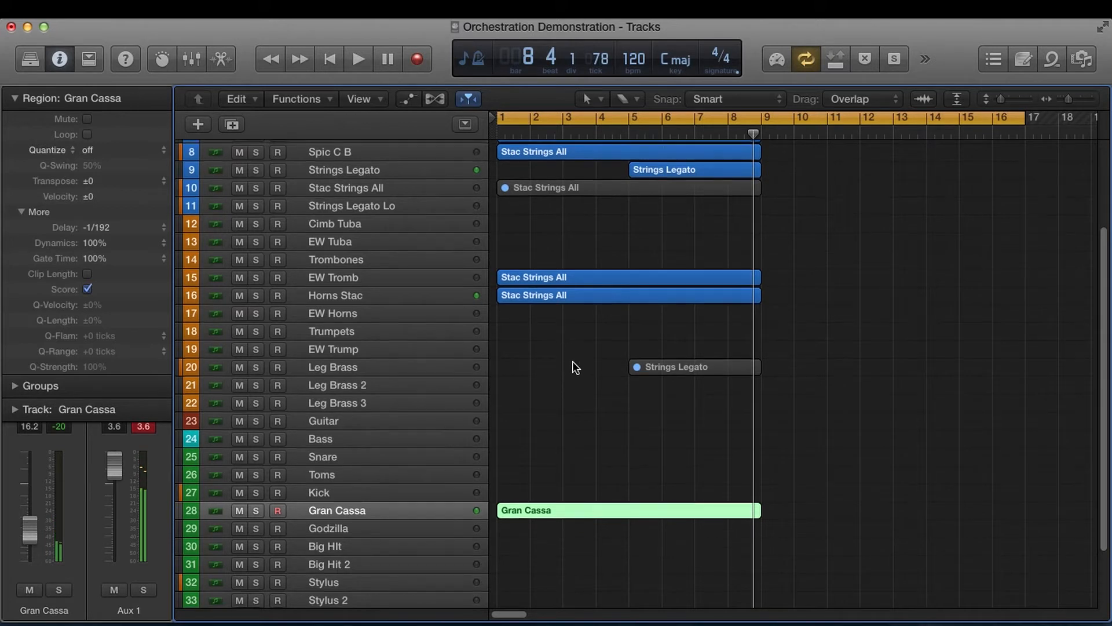
Step: Select the Godzilla percussion track (track 29) and lower its volume to -14.0 dB
scroll(572, 363, down, 4)
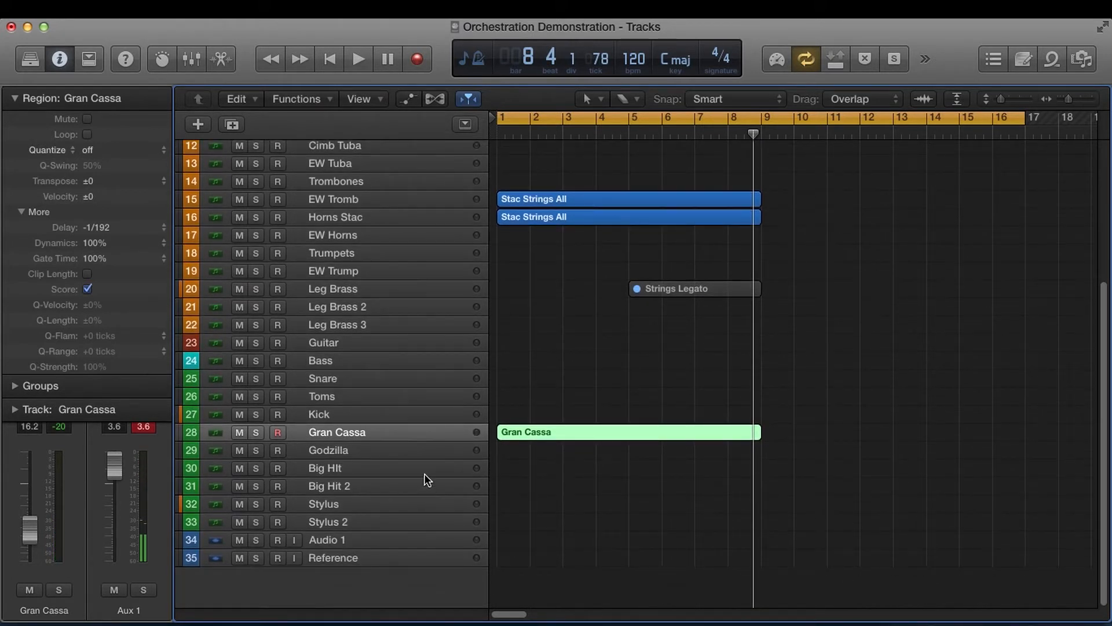
click(405, 467)
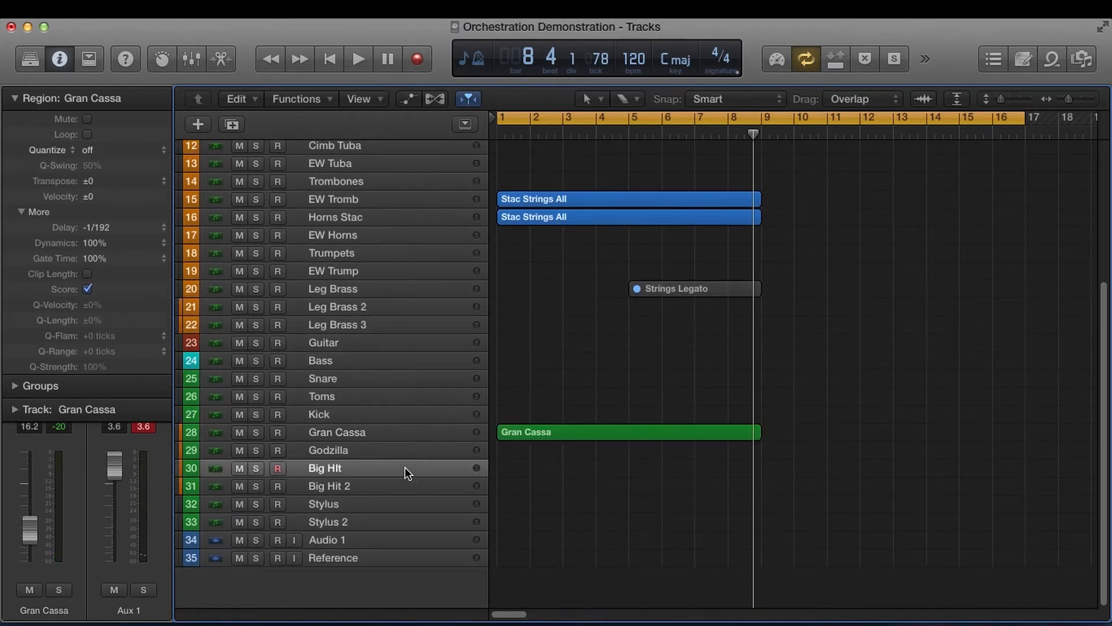
click(403, 450)
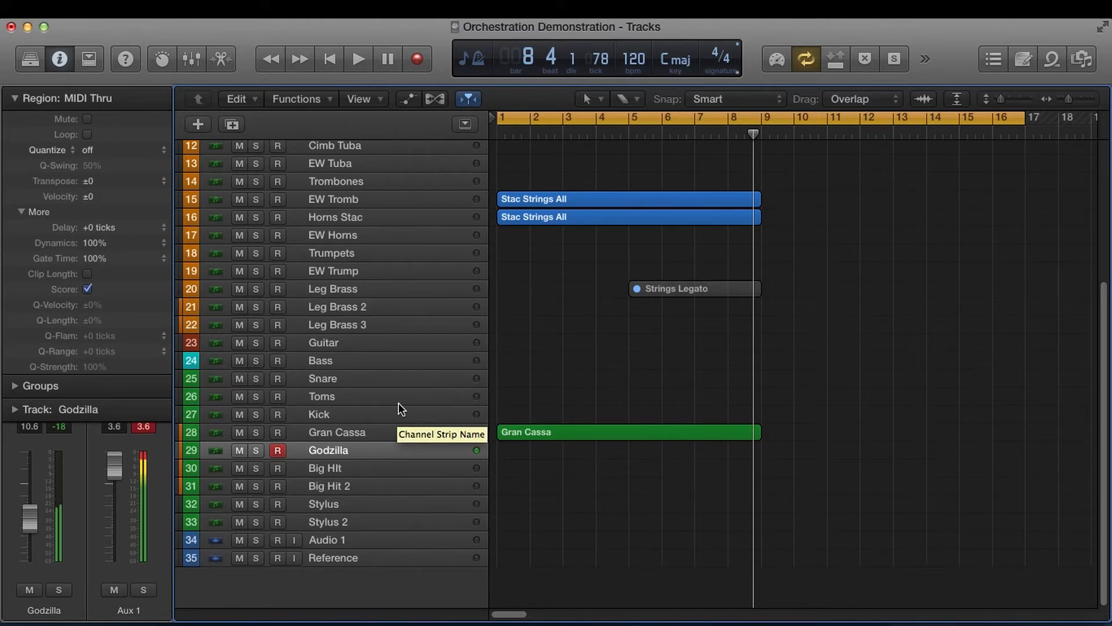
drag(29, 518, 36, 531)
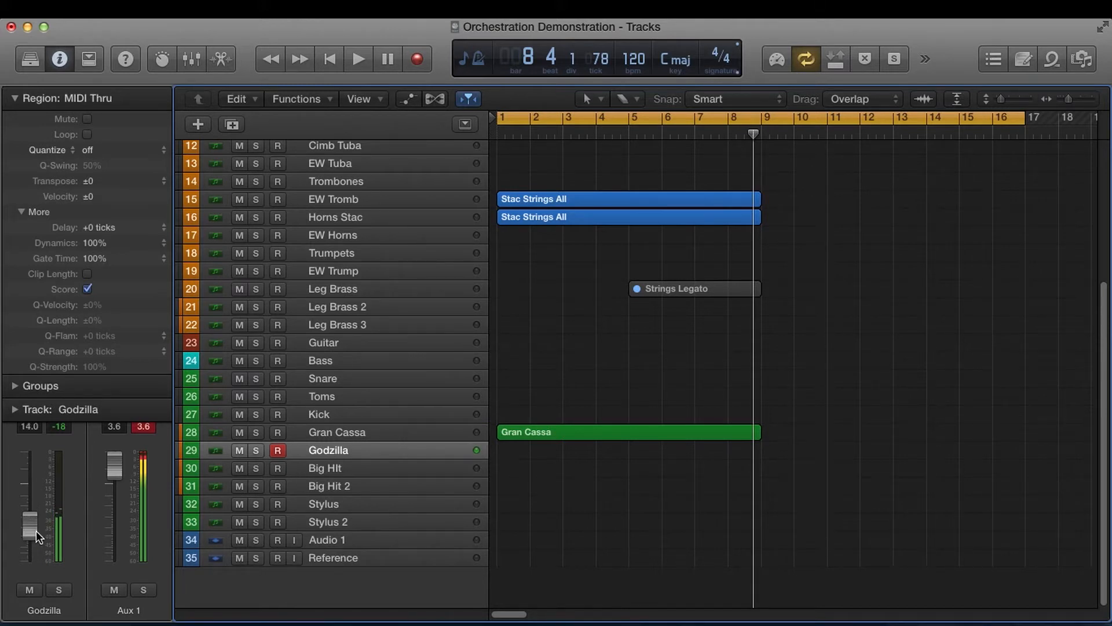
Step: Record a short trial take on the Godzilla track from bar 1, inspect its notes and delete the region
key(r)
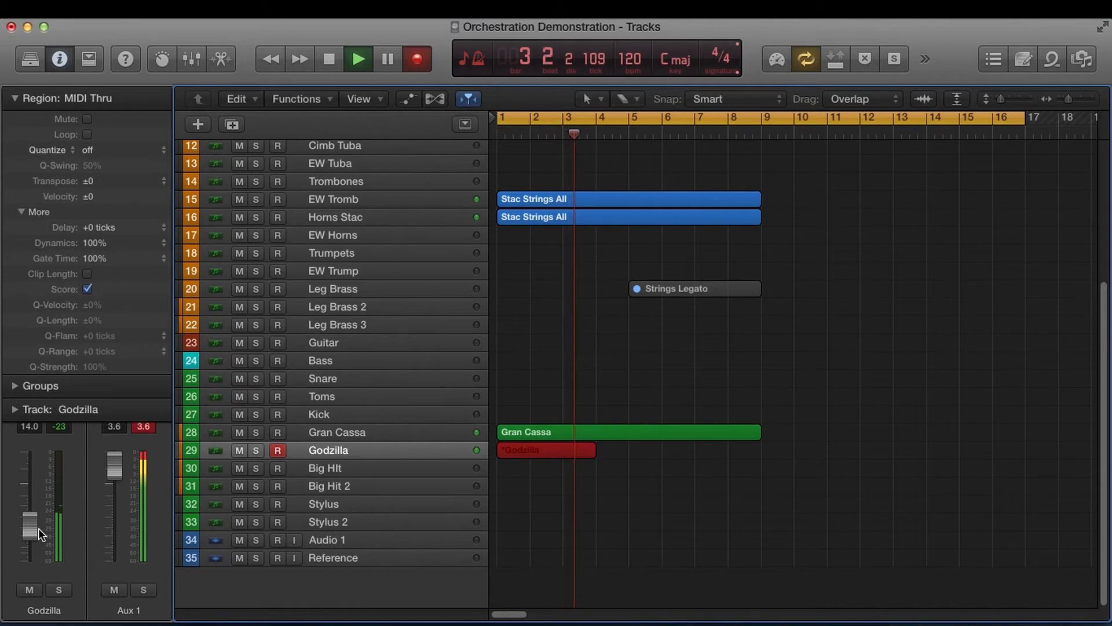
key(space)
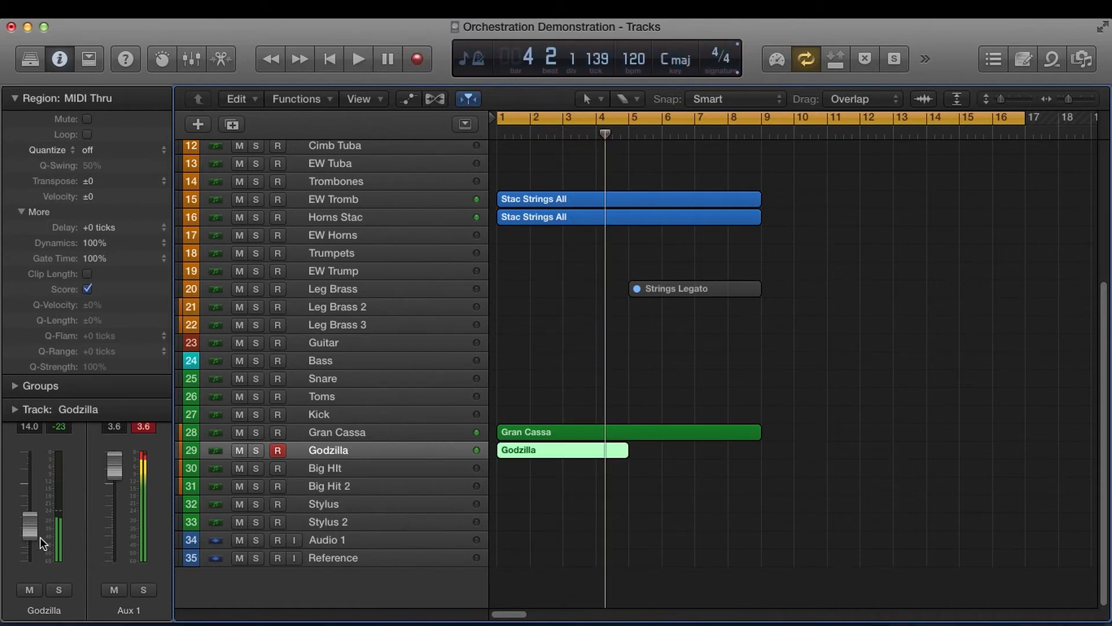
key(z)
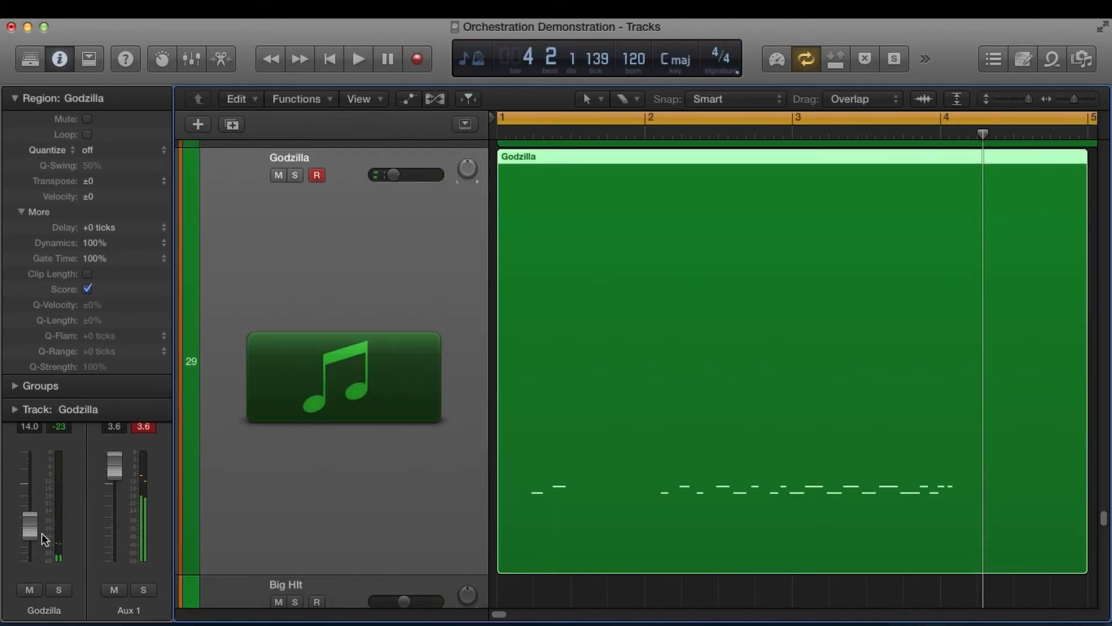
key(z)
key(Delete)
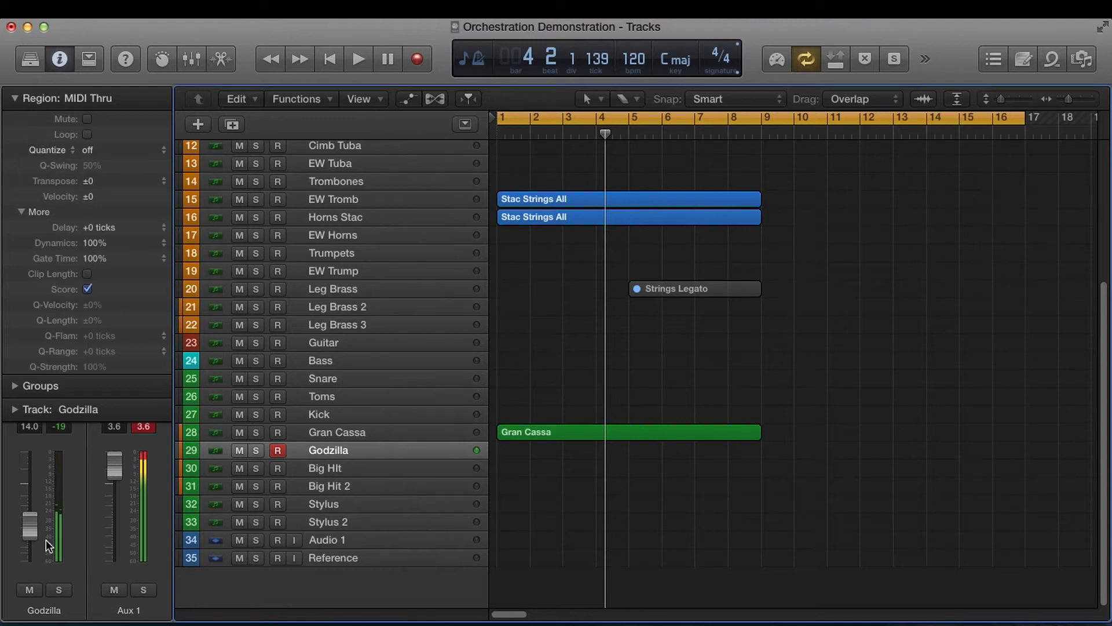
Step: Lower the Godzilla track volume to -24.0 dB and record its percussion part from bar 1 to bar 9
drag(36, 527, 25, 547)
drag(26, 544, 26, 551)
key(space)
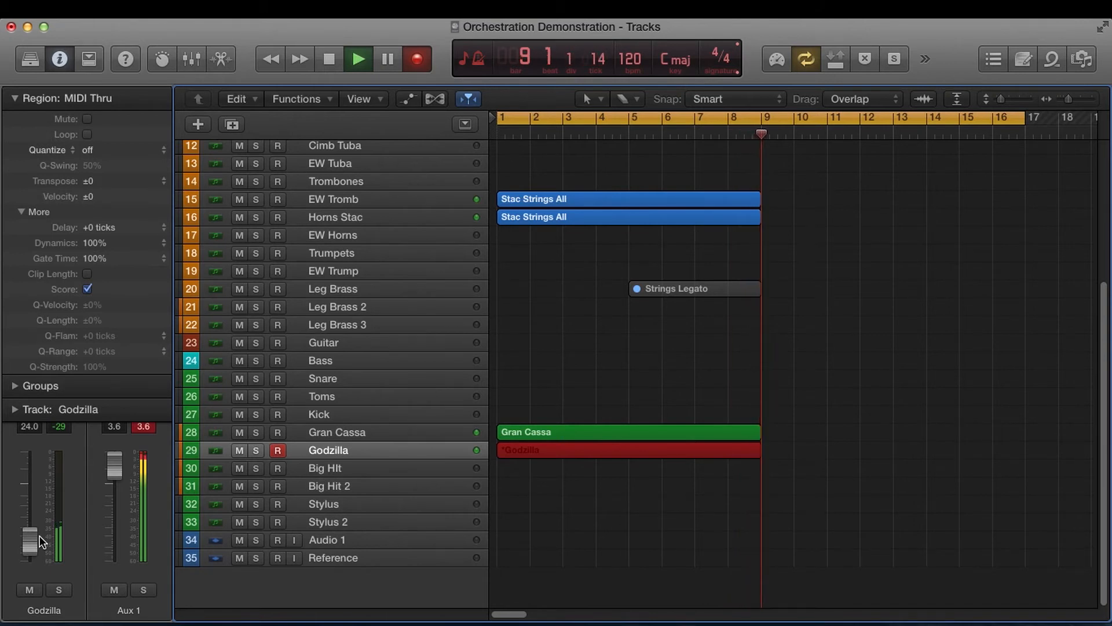
key(space)
Step: Solo the Gran Cassa and Godzilla regions, and quantize all notes in the Godzilla region to 1/16 Note
drag(609, 414, 583, 451)
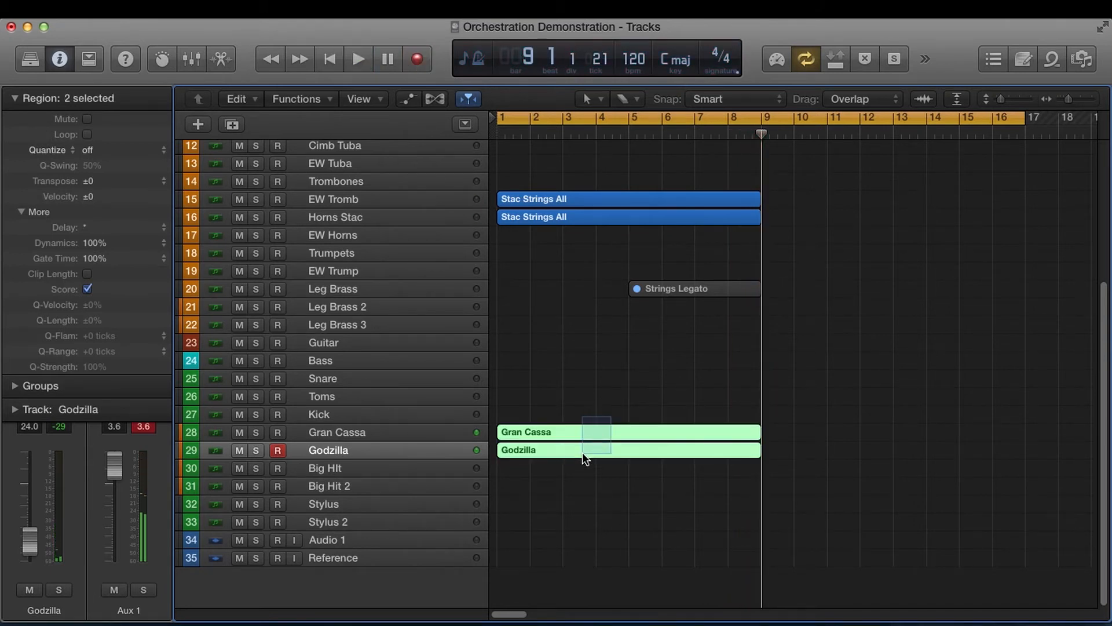
key(ctrl+s)
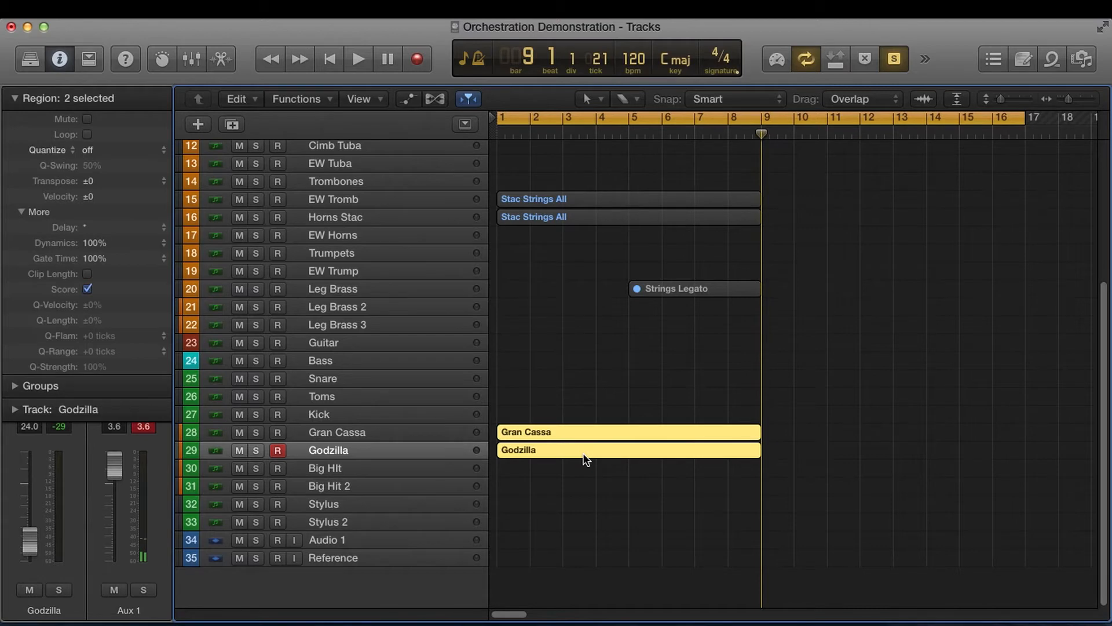
click(569, 445)
double_click(569, 443)
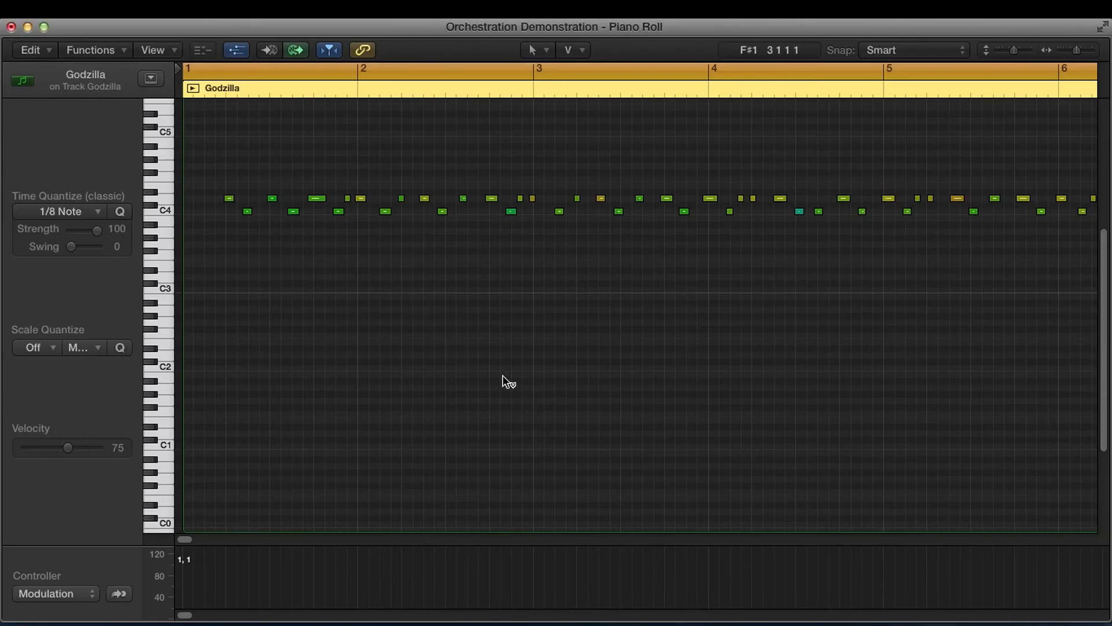
key(super+a)
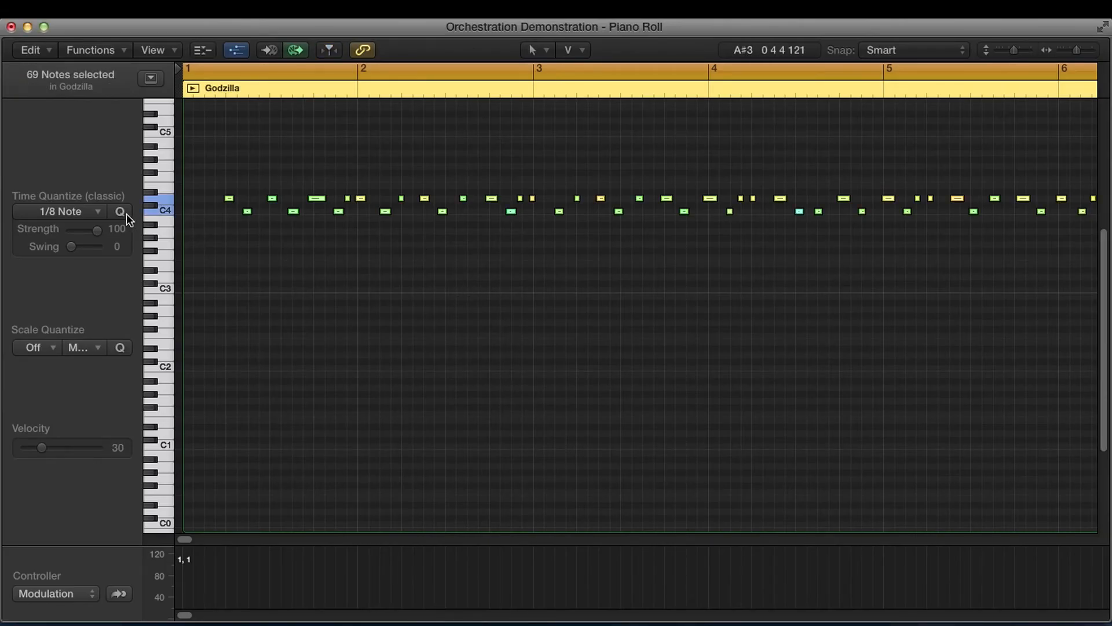
click(96, 213)
click(87, 312)
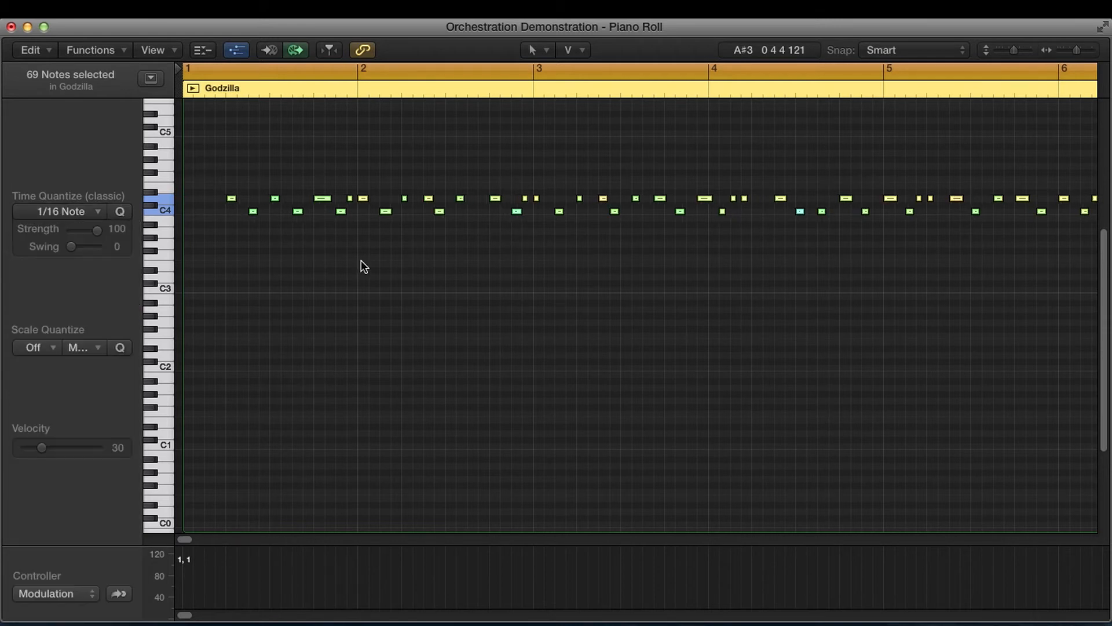
key(super+w)
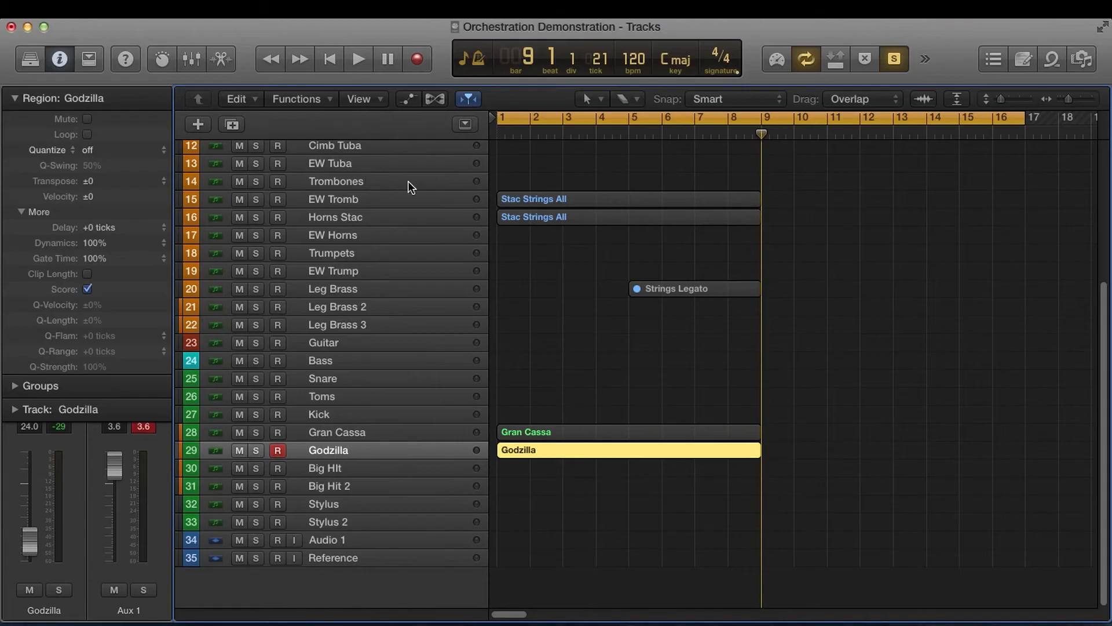
Step: Select the Gran Cassa and Godzilla regions and play them soloed from bar 1 to compare their timing
drag(600, 388, 571, 447)
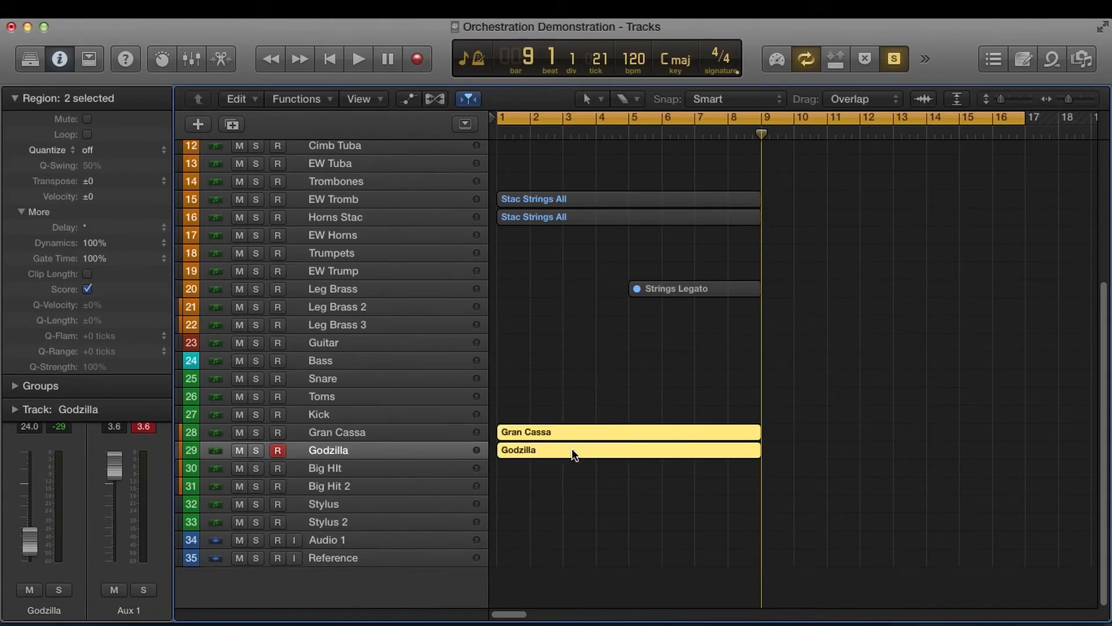
key(shift+space)
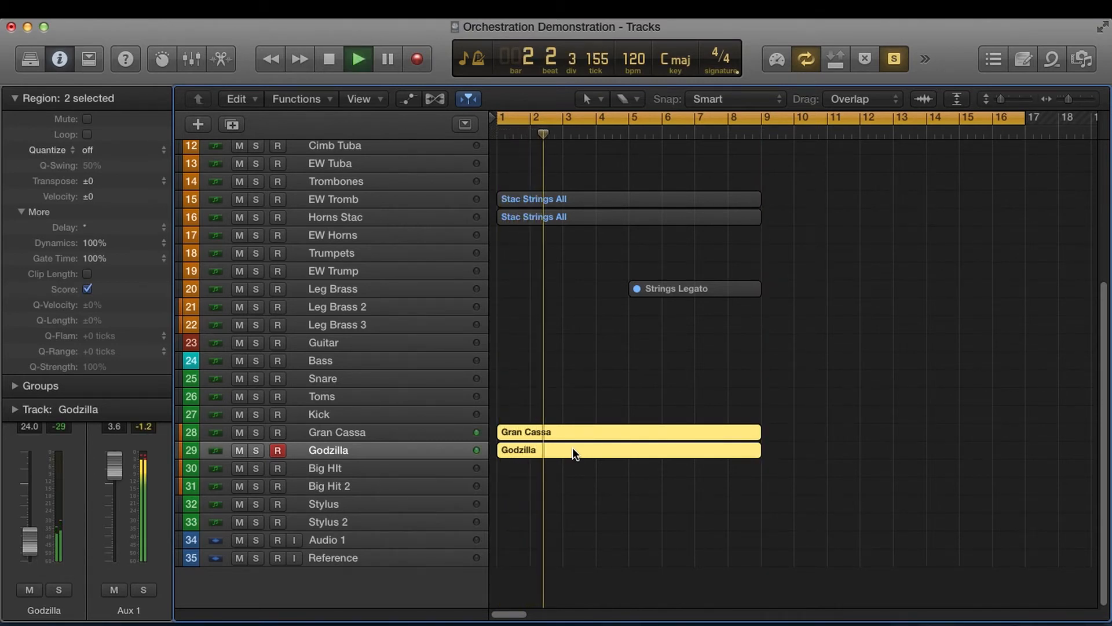
click(521, 467)
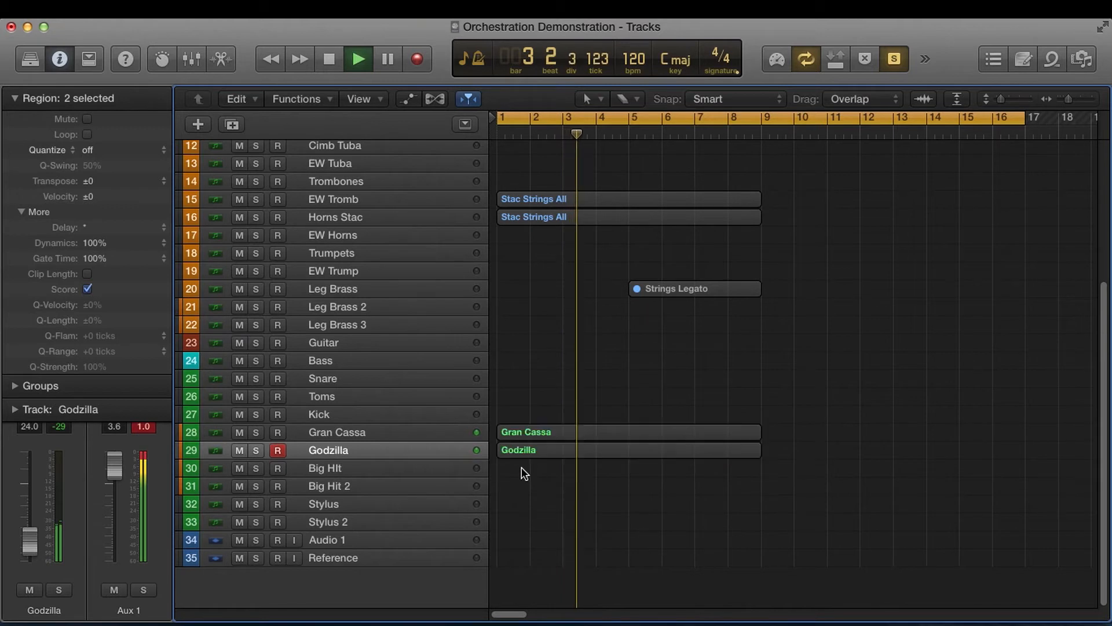
key(space)
Step: Try a -1/24 delay on the Godzilla region, check it against Gran Cassa's delay, and set it to the matching -1/192
click(526, 450)
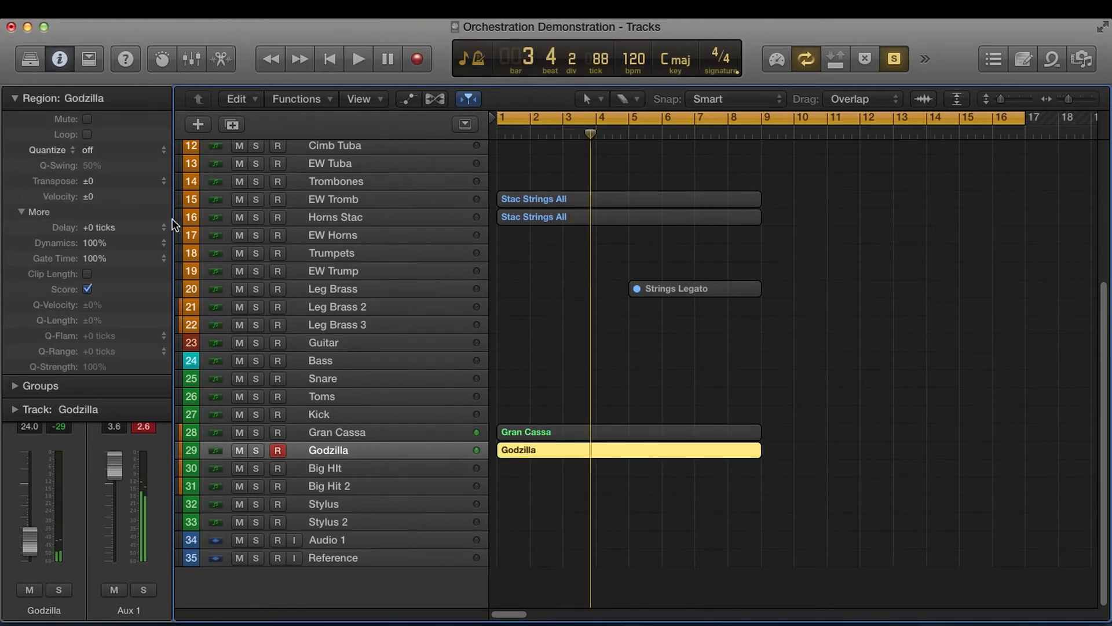
click(158, 229)
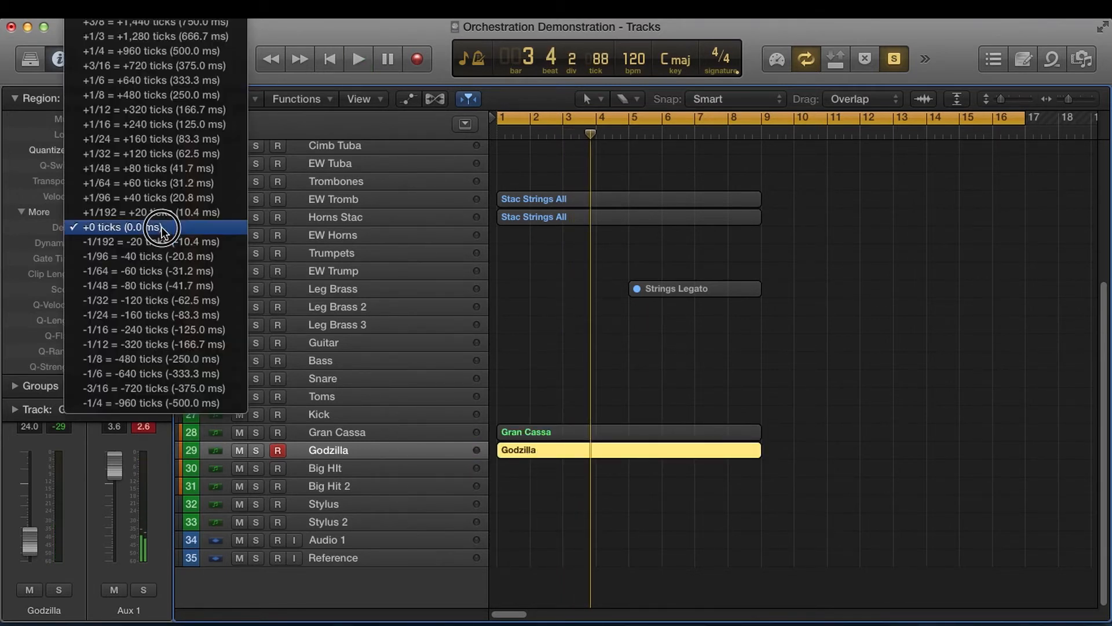
click(200, 314)
click(533, 438)
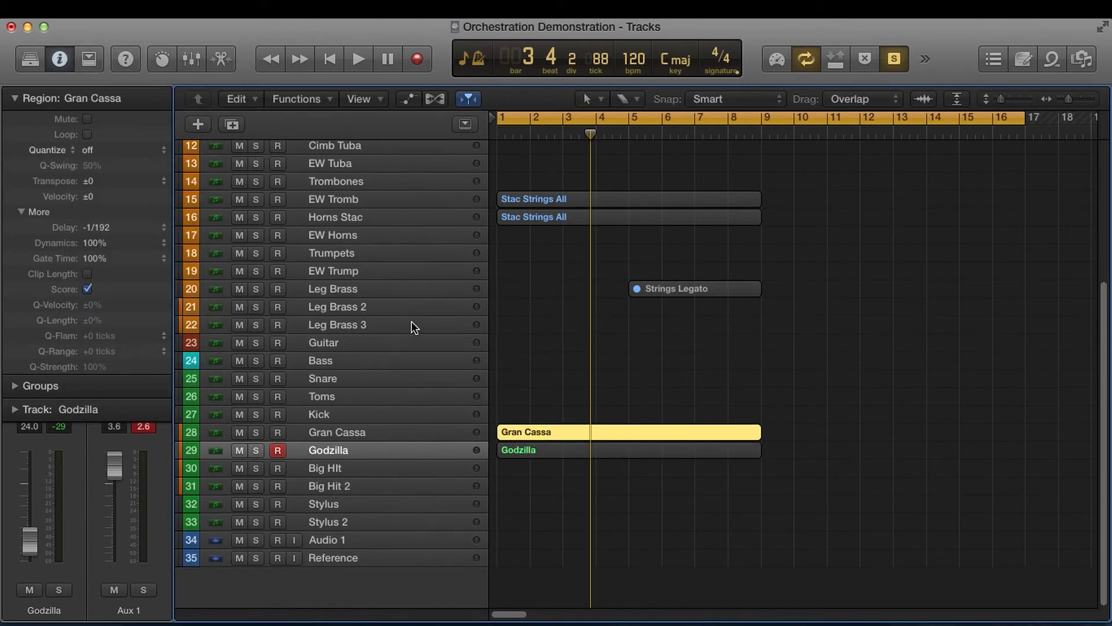
click(547, 452)
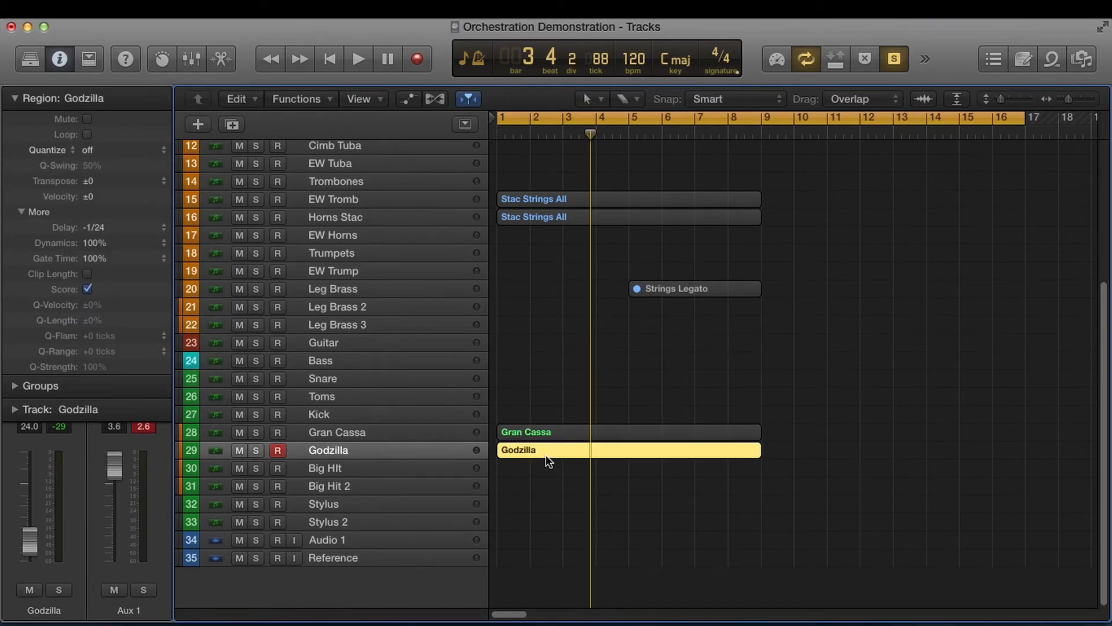
click(170, 223)
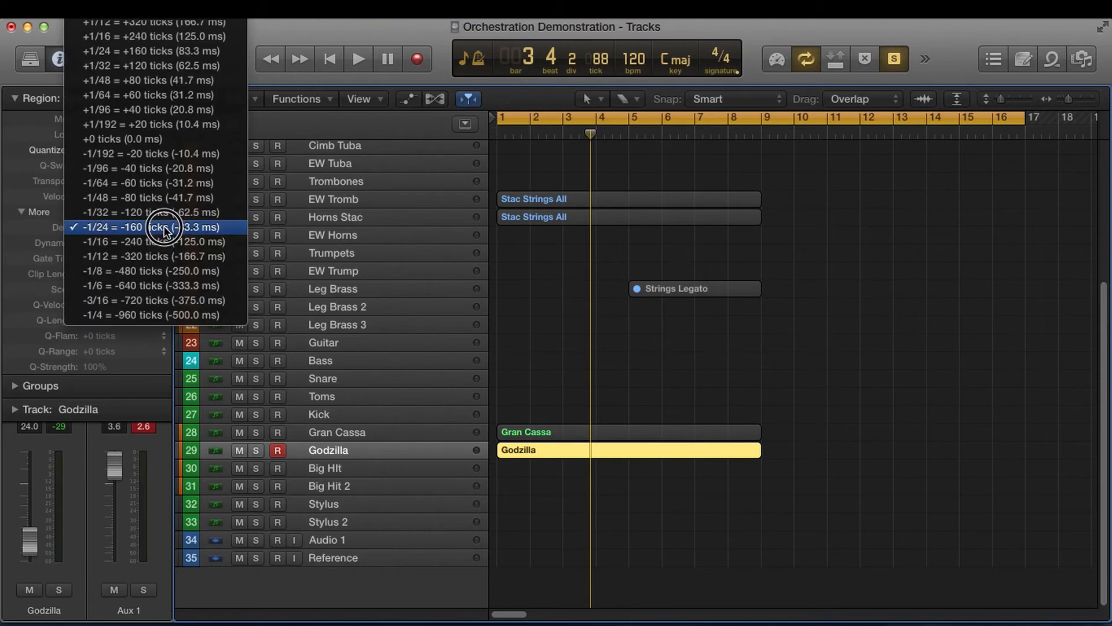
click(149, 148)
Step: Select both percussion regions again and listen to them soloed to check how tightly they play together
drag(541, 385, 520, 457)
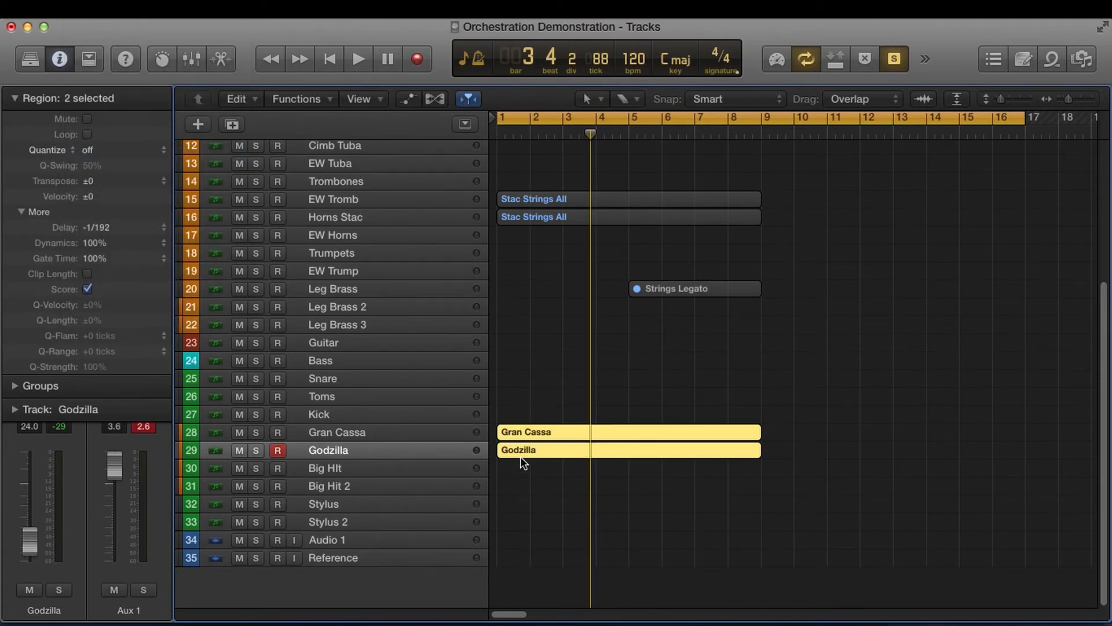
key(space)
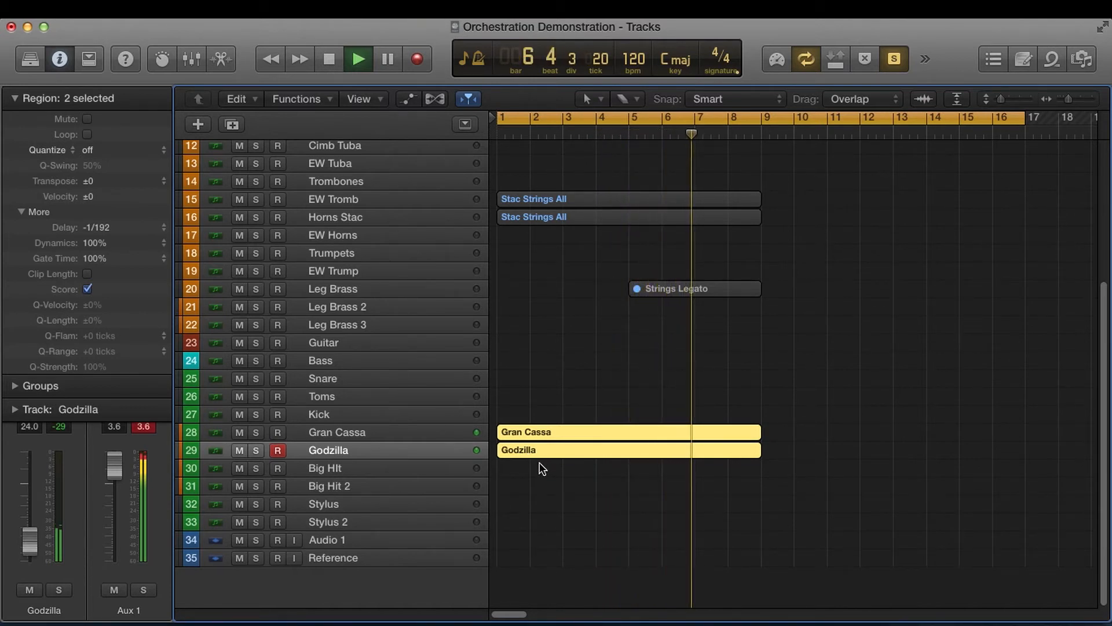
key(space)
Step: Turn off solo and play the full arrangement from bar 1 to hear the percussion in context
key(ctrl+s)
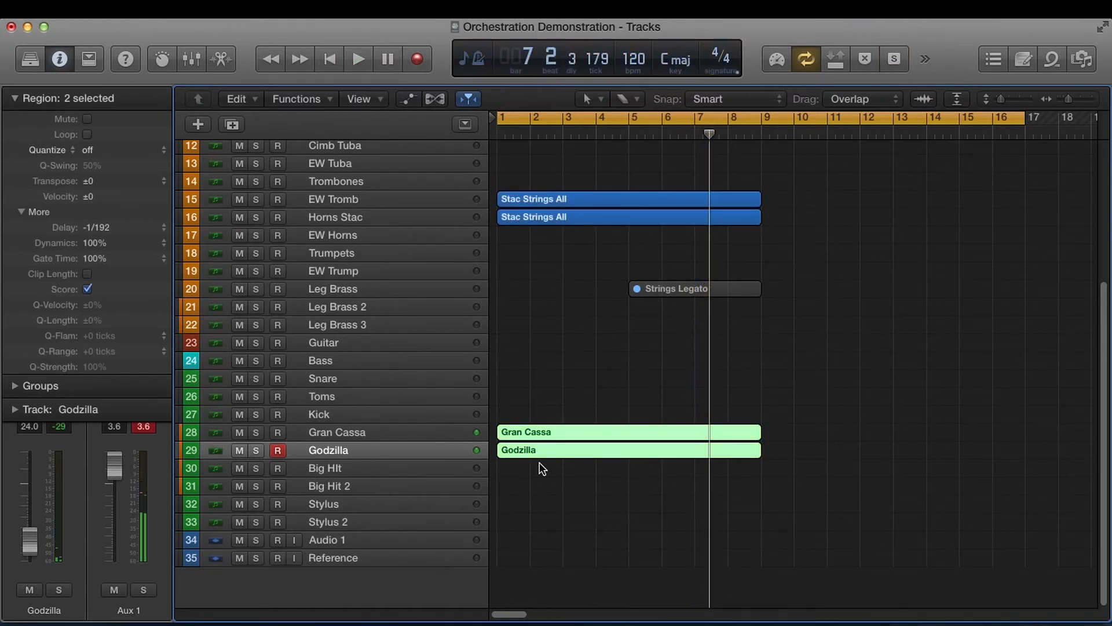
key(Return)
key(space)
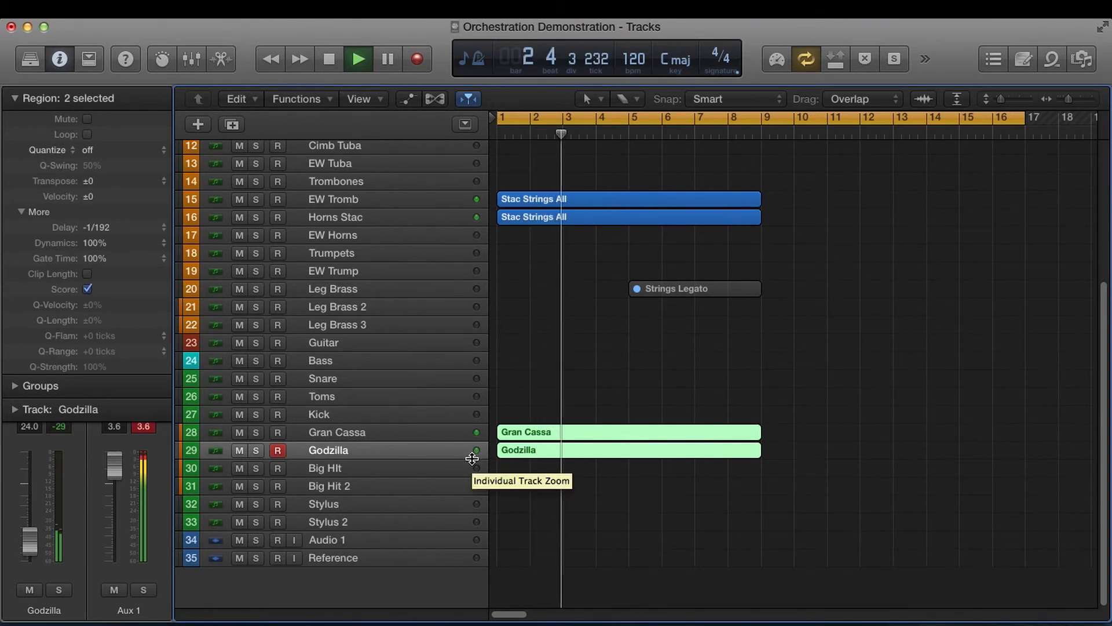
scroll(472, 458, up, 10)
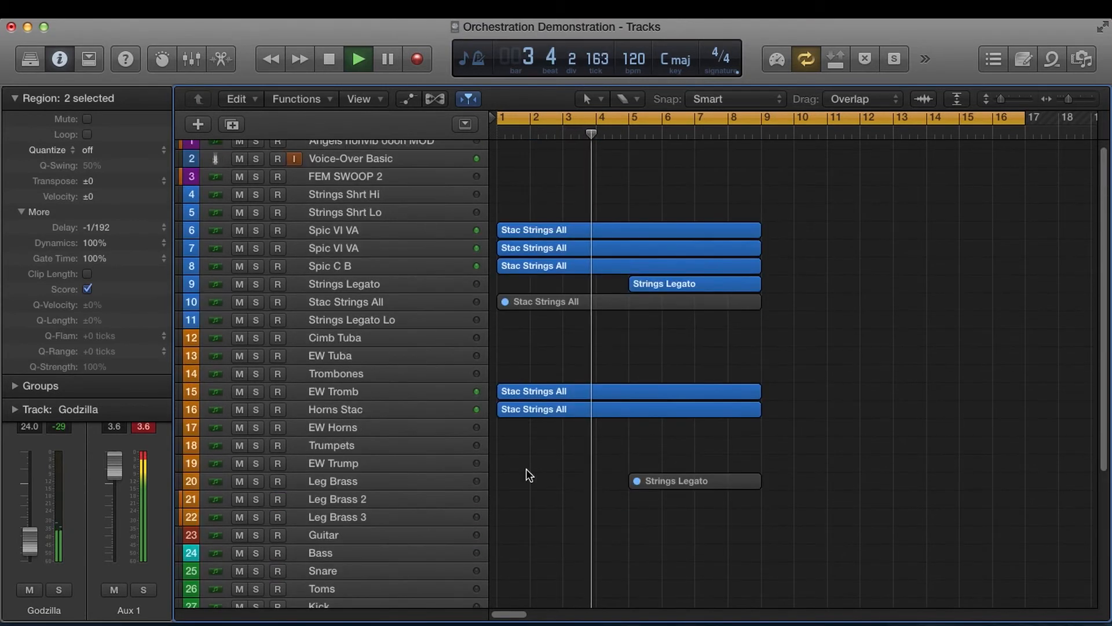
scroll(642, 488, down, 10)
key(space)
Step: Delete the Godzilla region from track 29
click(641, 490)
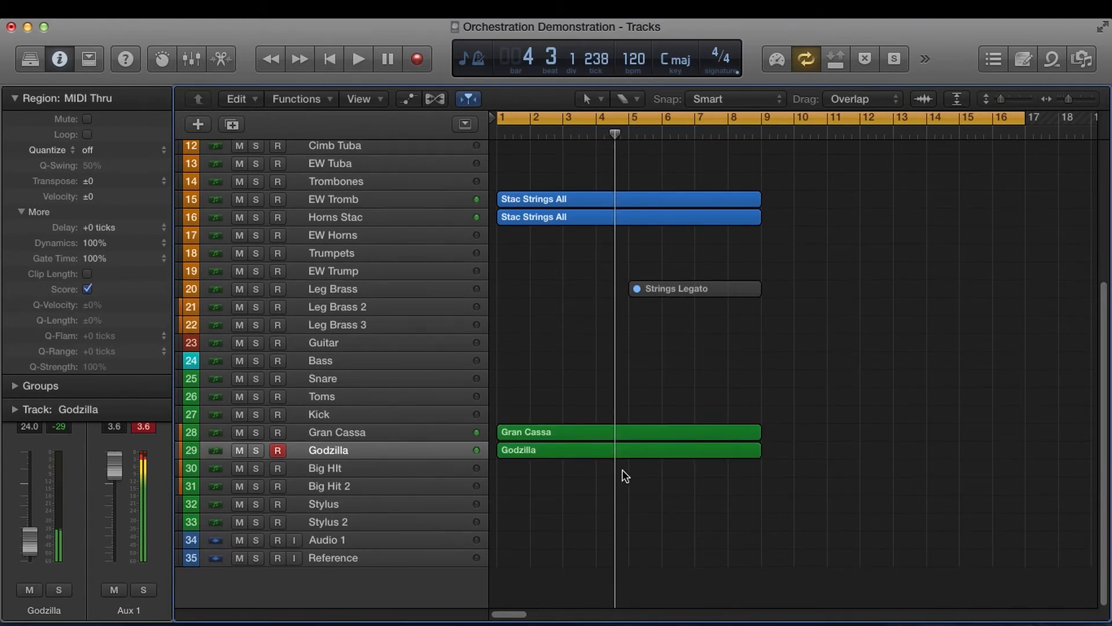
click(619, 451)
key(Delete)
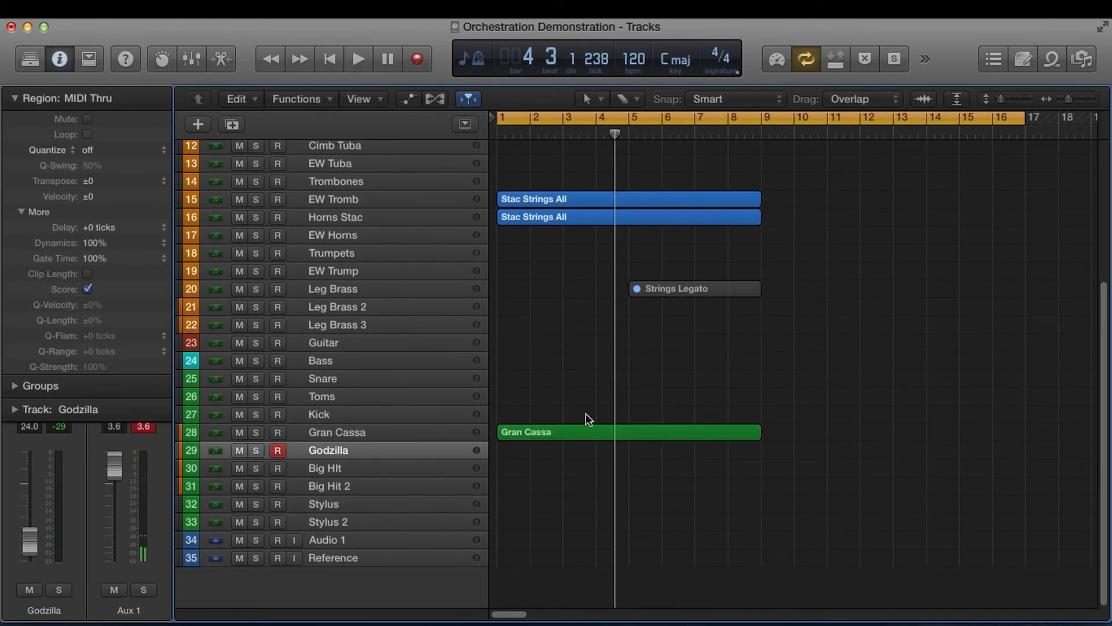
Step: Select the Leg Brass 3 track (track 22) and record a trial take from bar 1, discarding the recording
scroll(506, 374, up, 1)
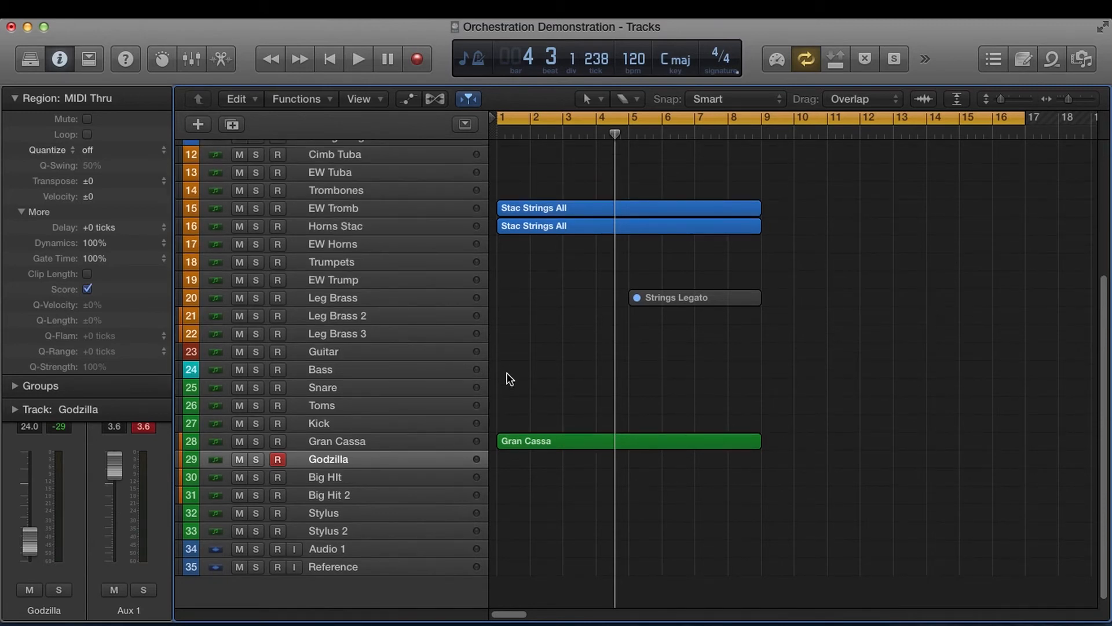
click(403, 337)
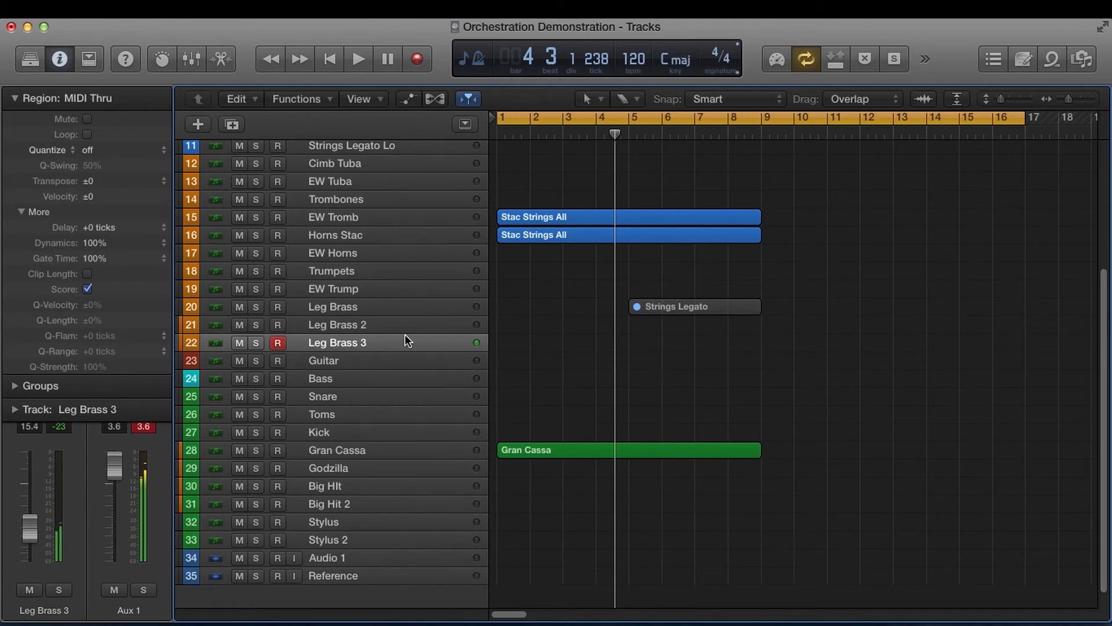
key(r)
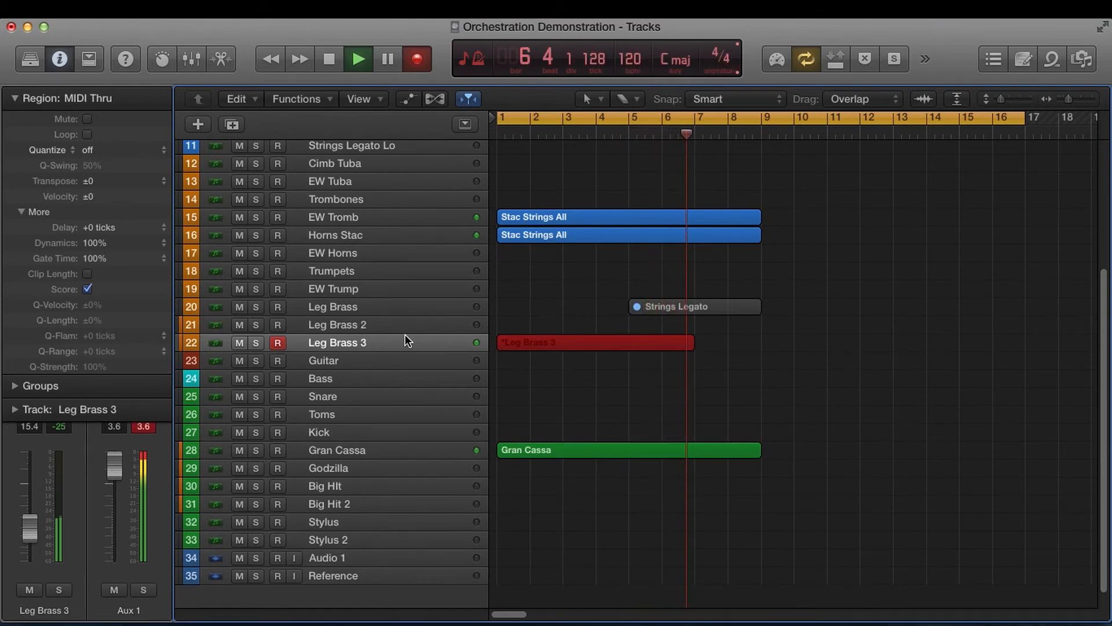
key(space)
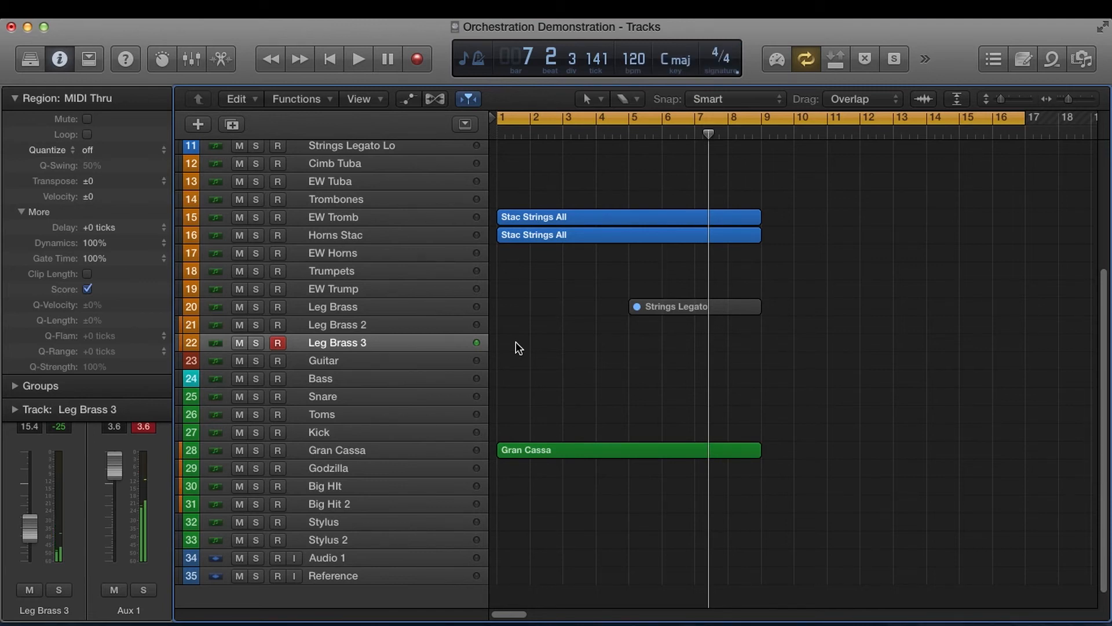
Step: Record another trial take on the Leg Brass 3 track from bar 1 and delete it
key(r)
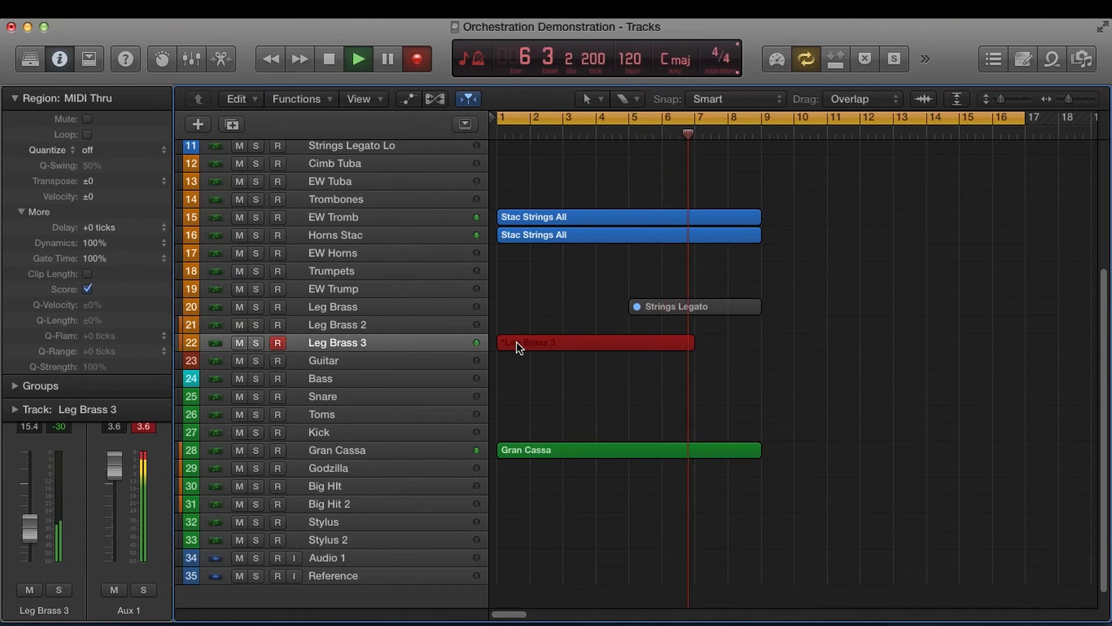
key(space)
key(Delete)
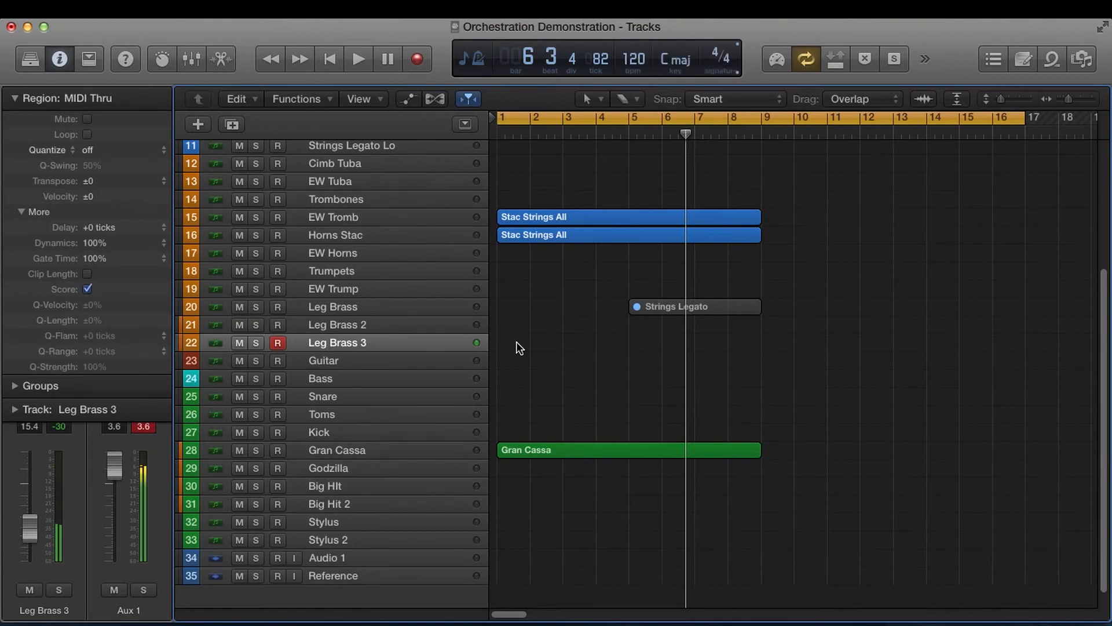
Step: Record the Leg Brass 3 part from bar 1 to bar 9, and inspect all its notes in the Piano Roll
key(r)
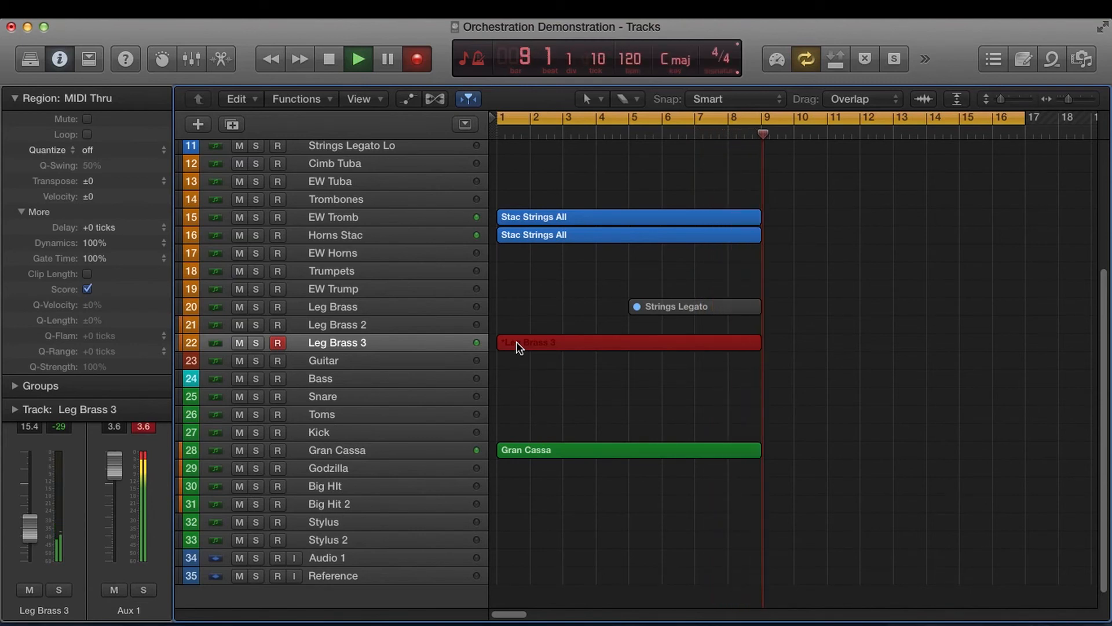
key(space)
double_click(544, 342)
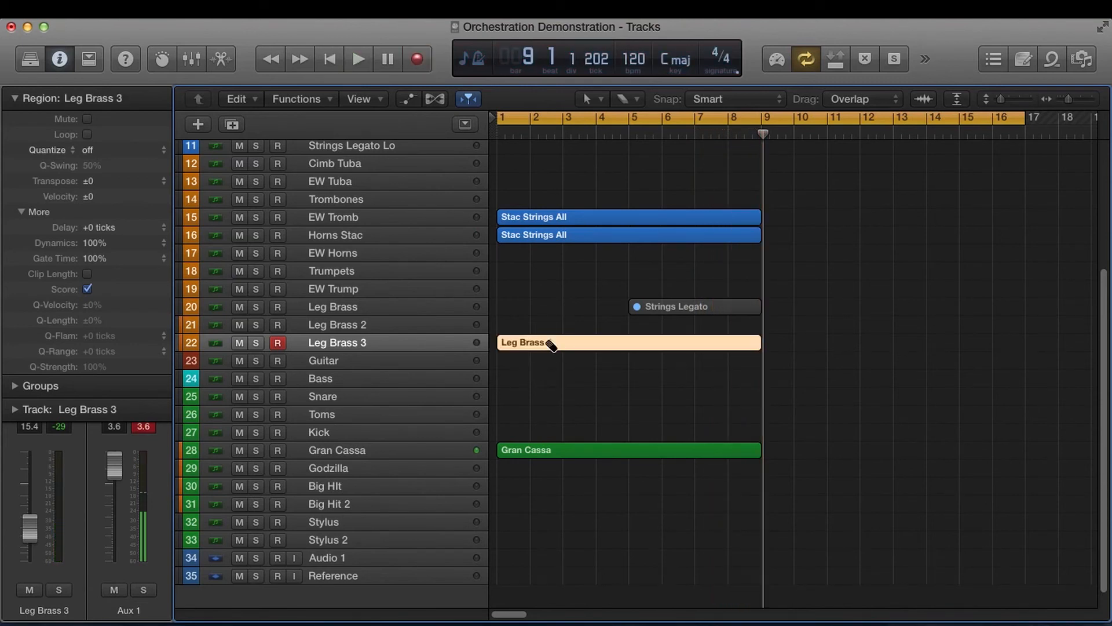
key(super+a)
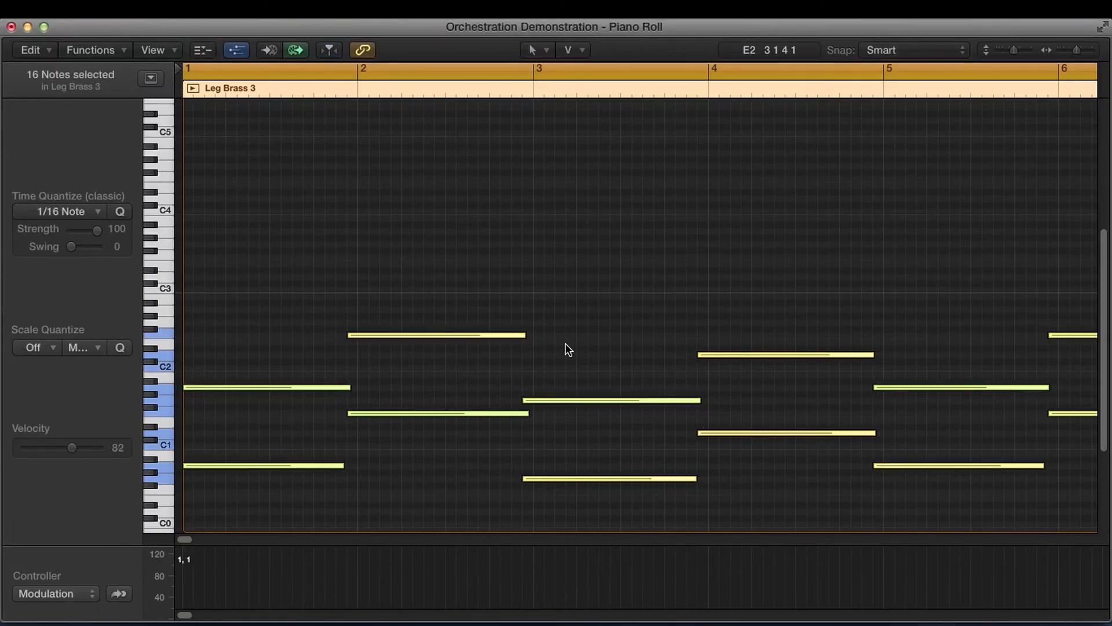
key(super+w)
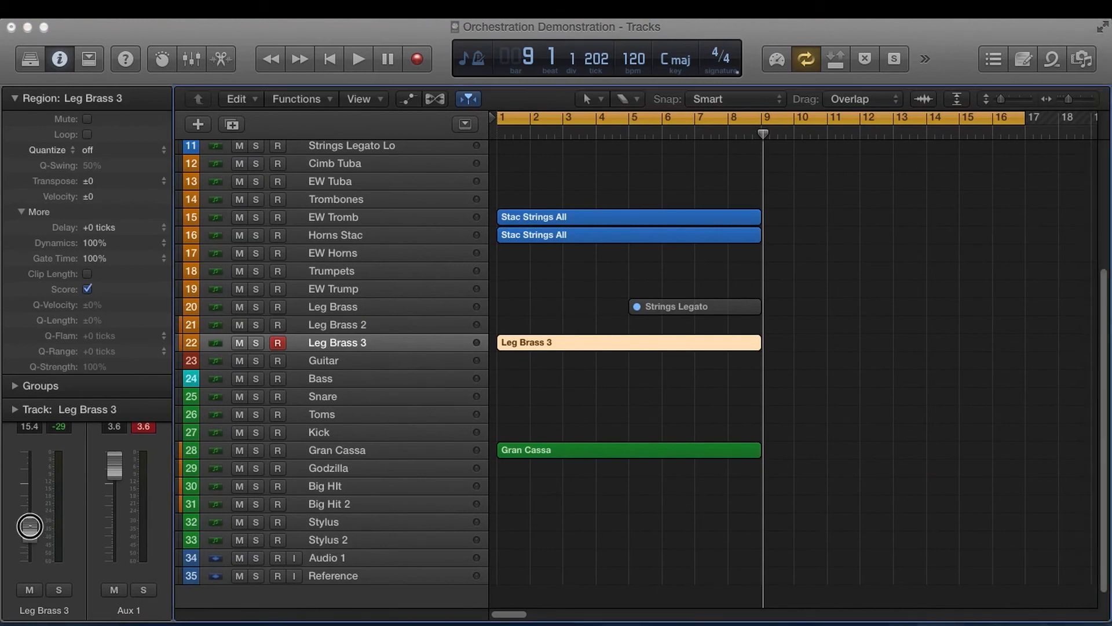
Step: Disarm the Leg Brass 3 track and balance its volume during playback, trying -7.0 dB and settling on -11.4 dB
drag(29, 527, 32, 493)
key(shift+space)
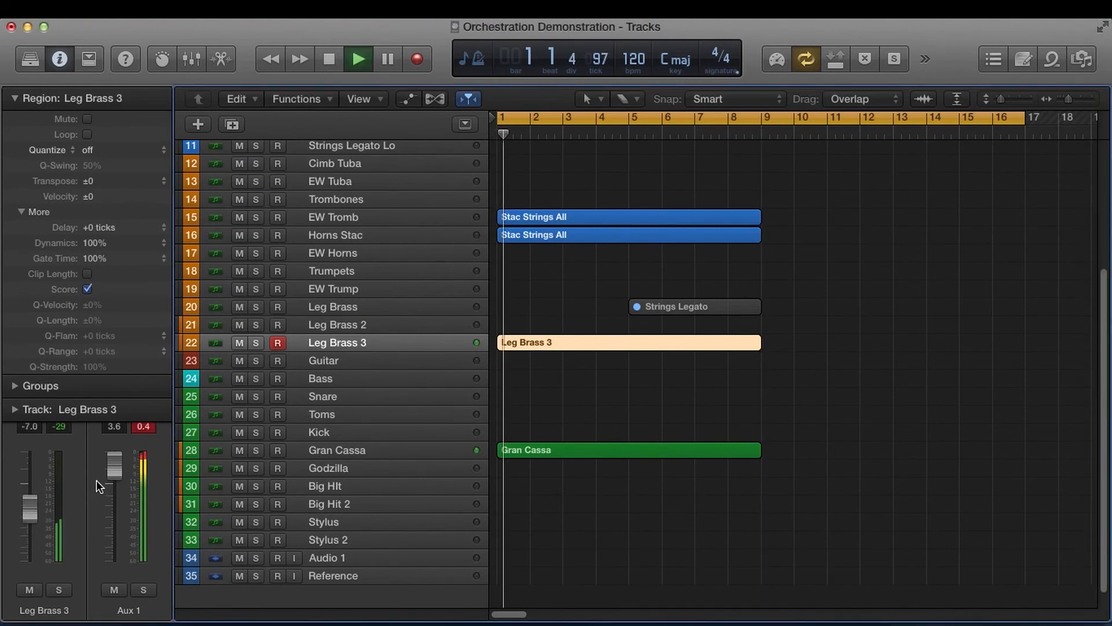
click(279, 342)
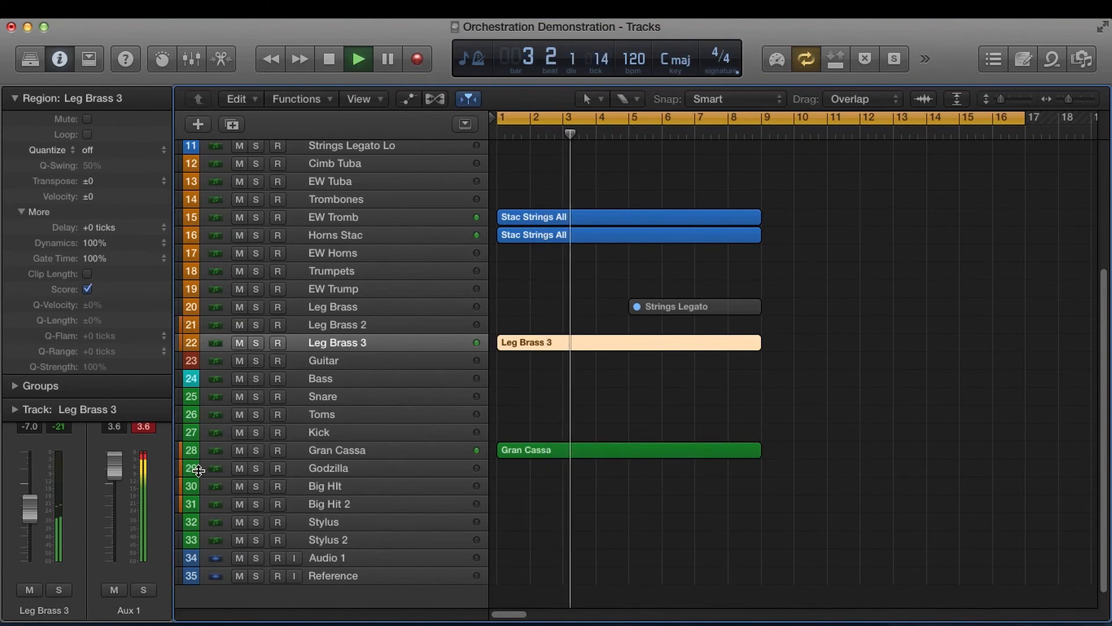
drag(29, 506, 27, 526)
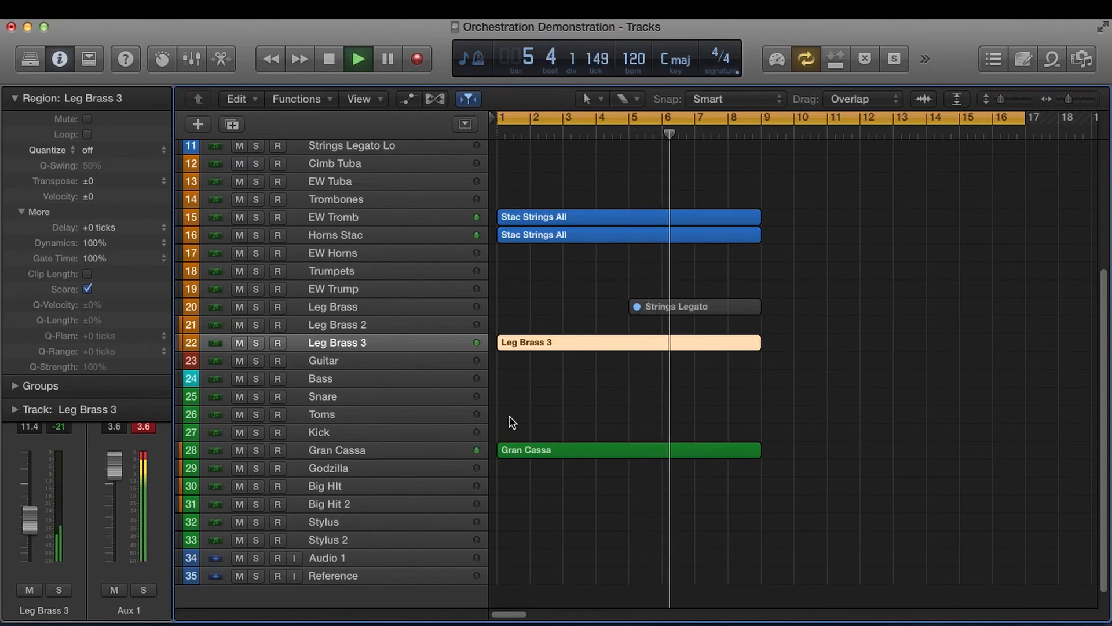
scroll(513, 419, up, 1)
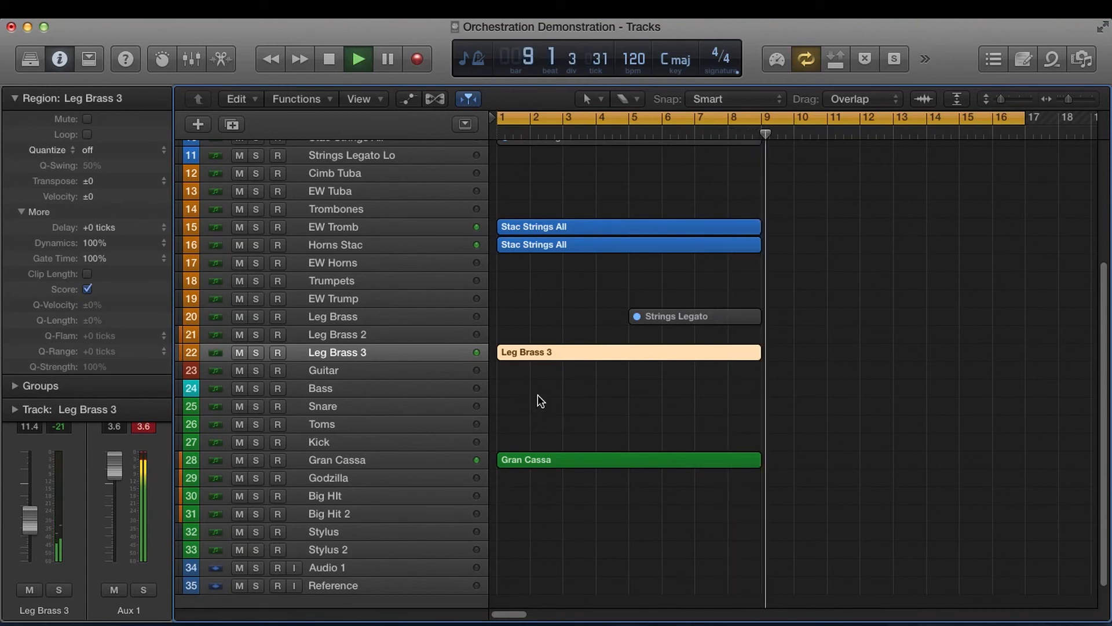
key(space)
Step: Play the full arrangement from bar 1 through bar 8, reviewing the string, brass and percussion tracks together
key(Return)
key(space)
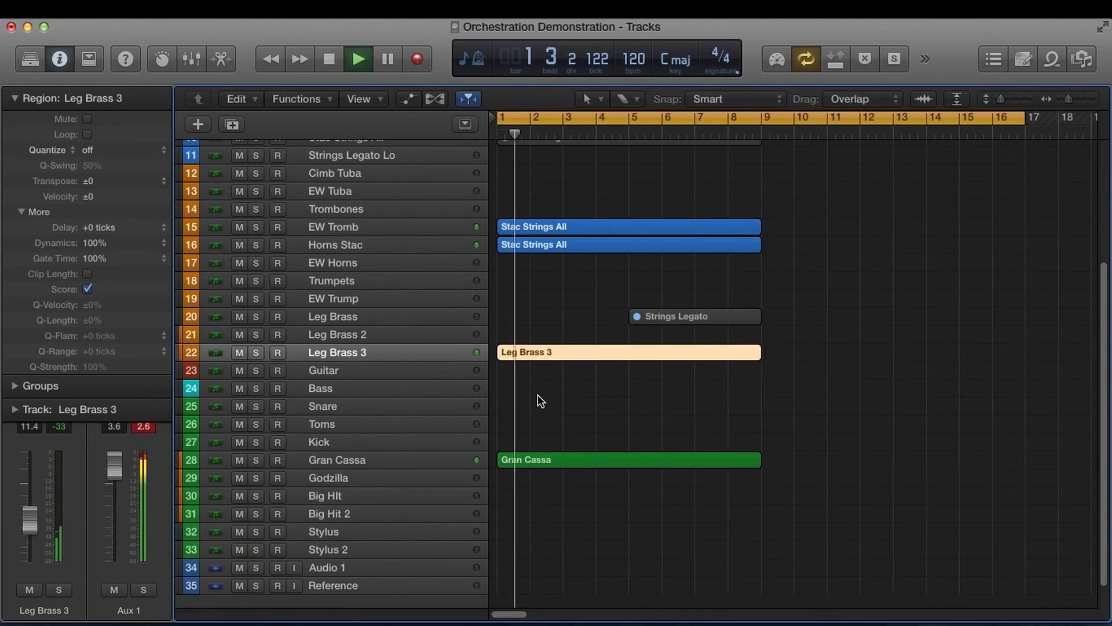
scroll(576, 364, up, 1)
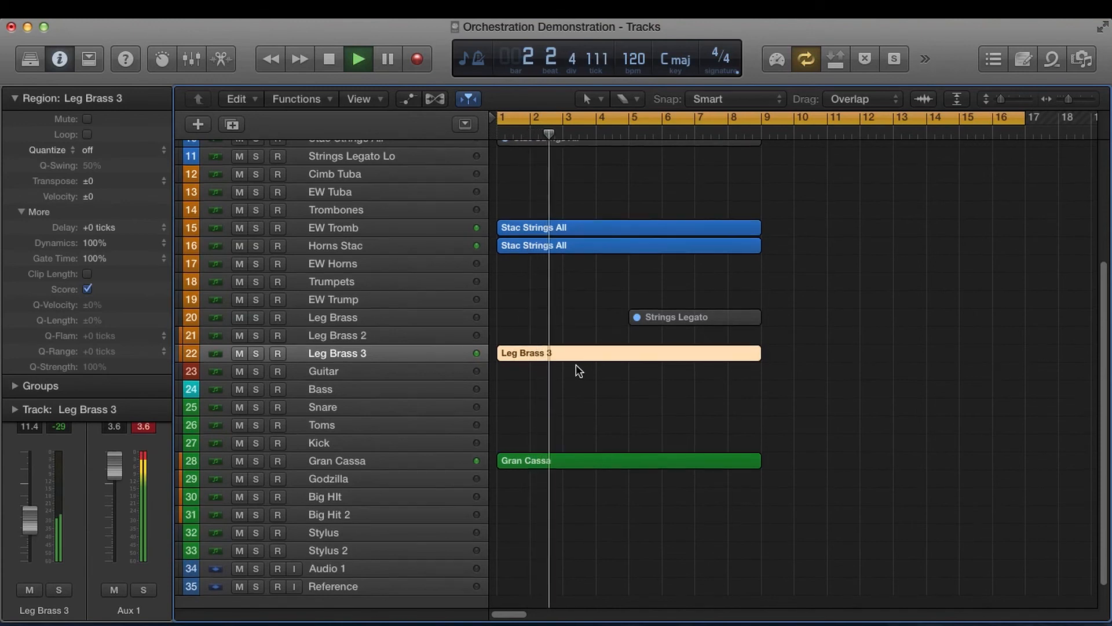
scroll(576, 361, up, 5)
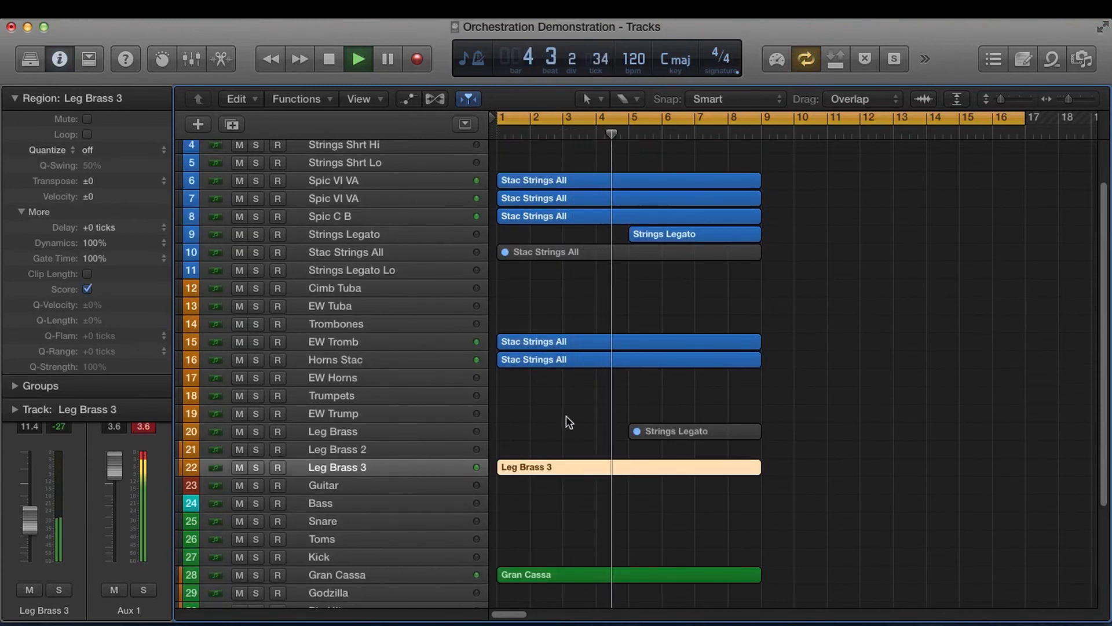
scroll(580, 434, down, 4)
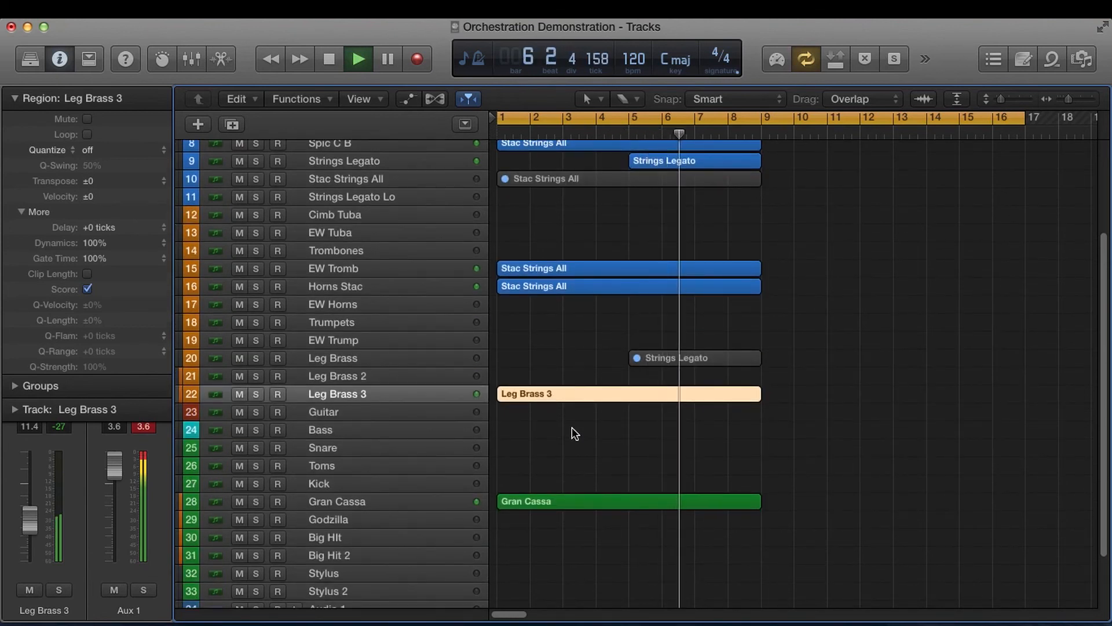
scroll(572, 426, up, 1)
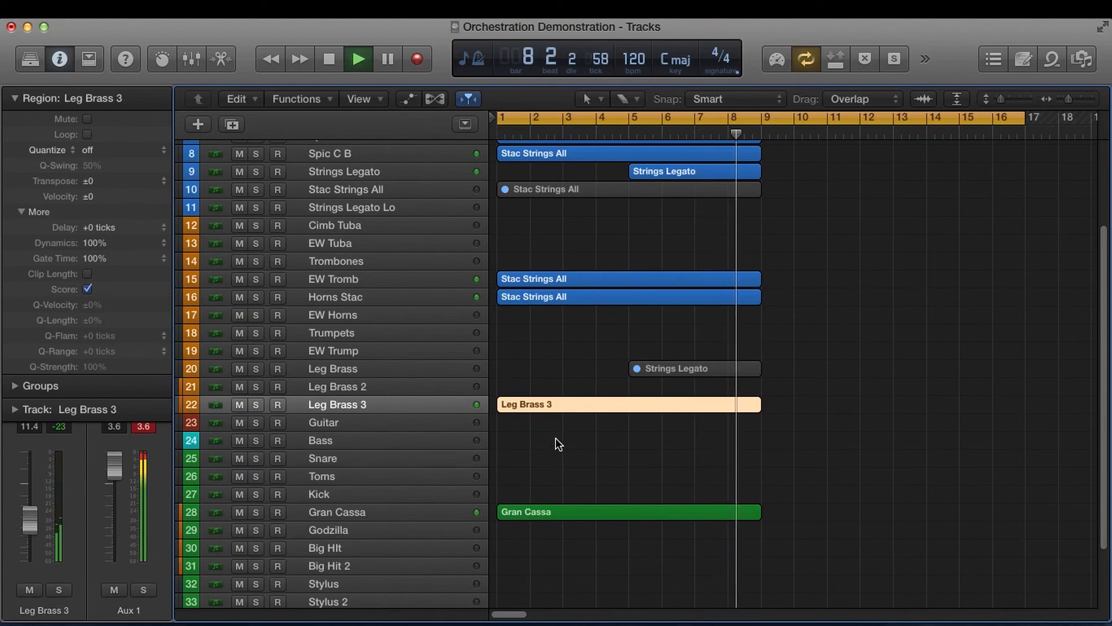
key(space)
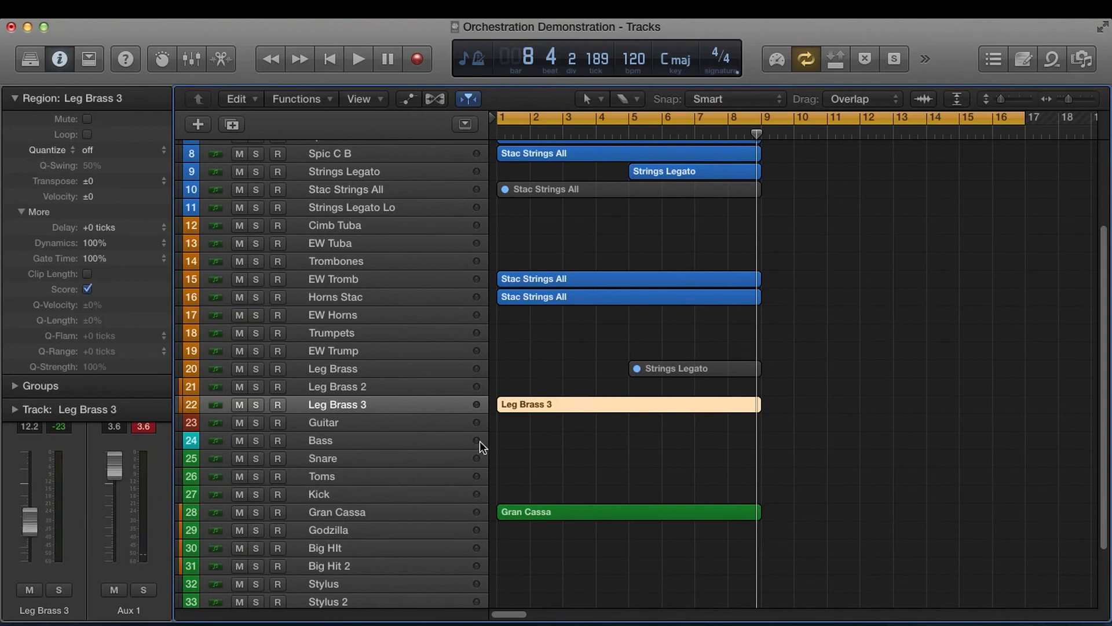
scroll(527, 430, up, 2)
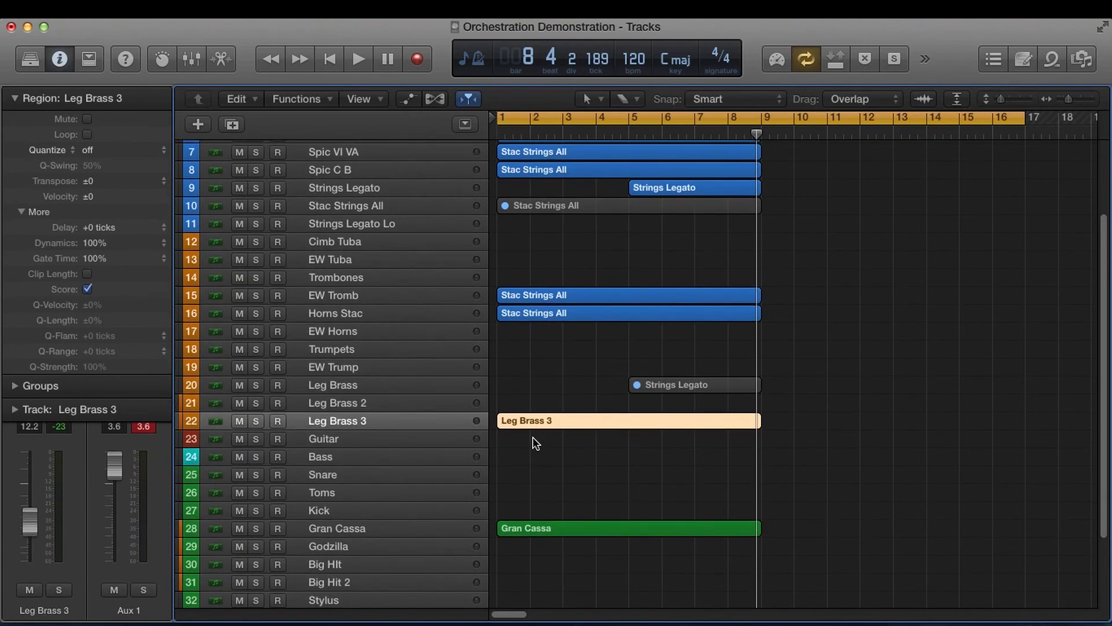
scroll(536, 429, up, 4)
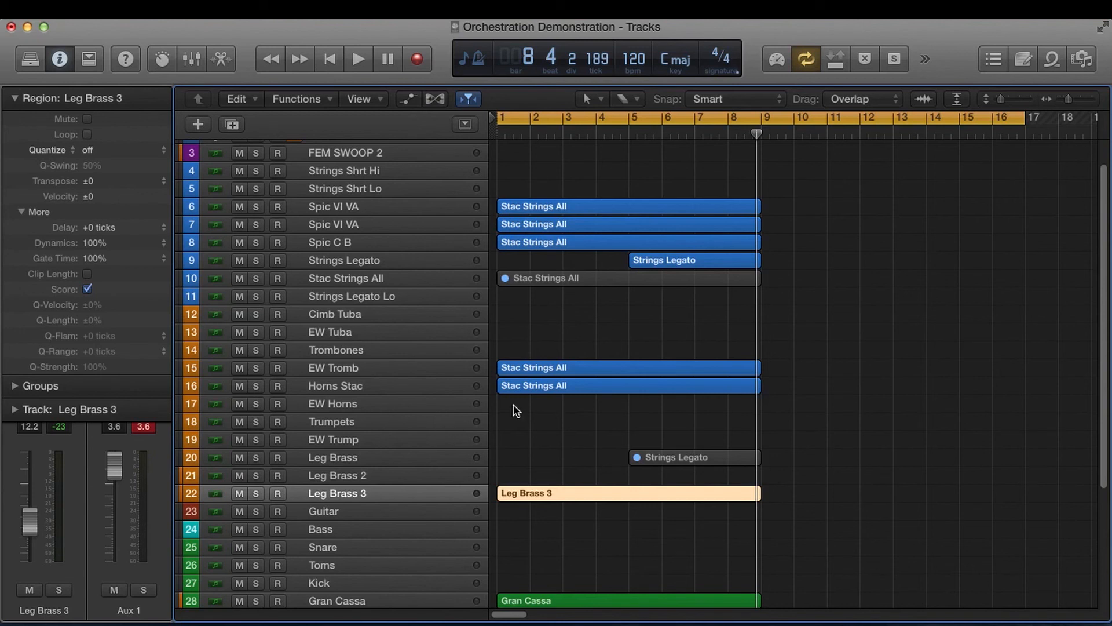
scroll(588, 358, down, 5)
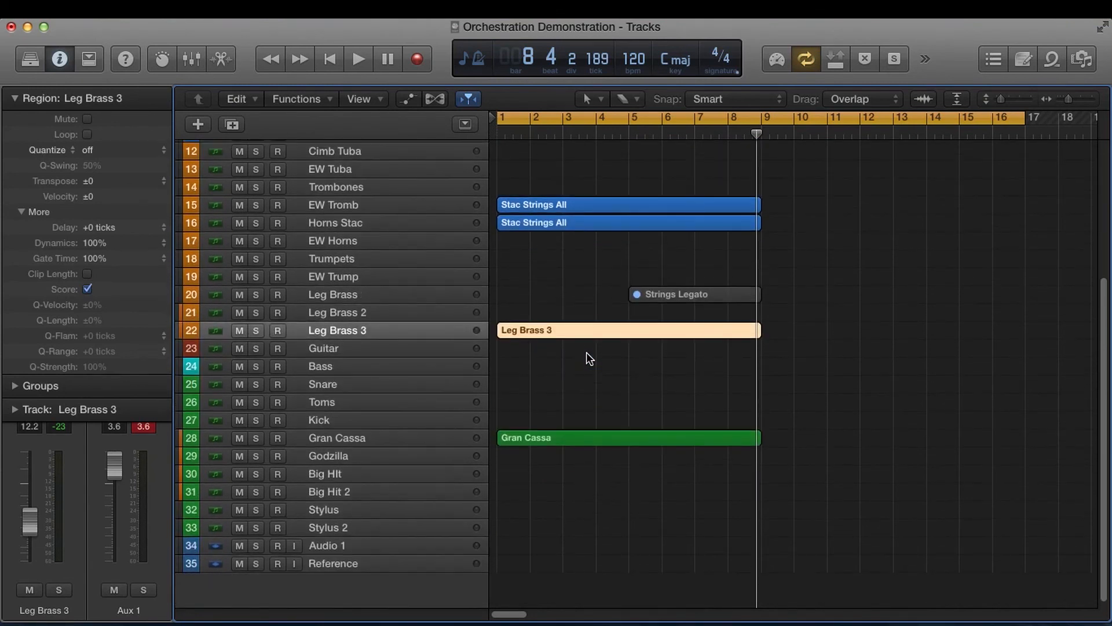
scroll(588, 351, up, 5)
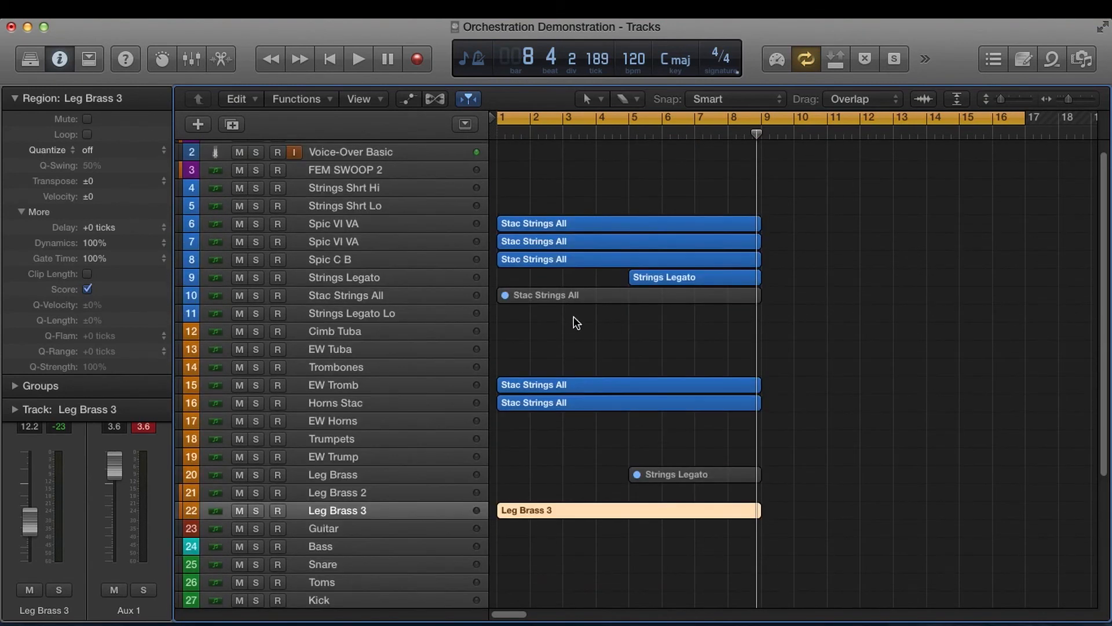